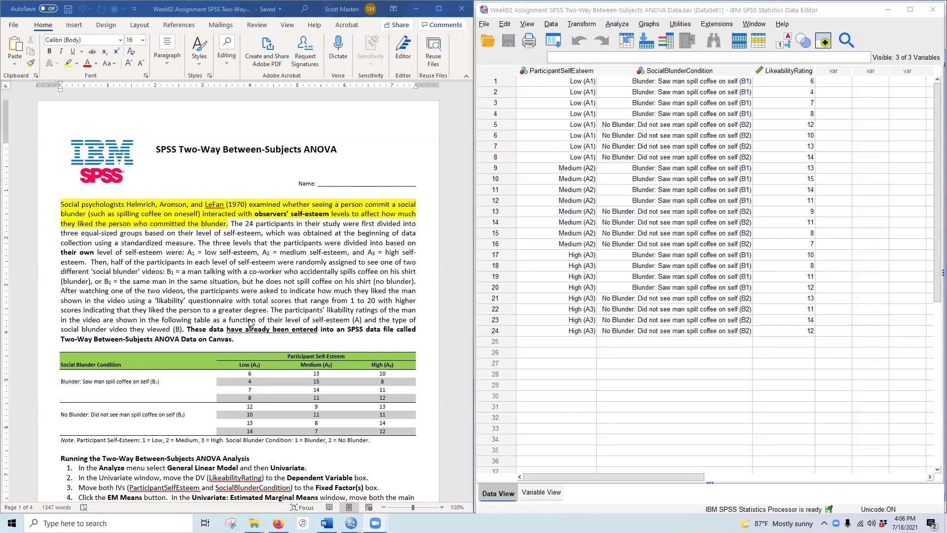
# - Review the assignment's study description, data table and instructions for running the two-way between-subjects ANOVA
pyautogui.scroll(-10, 252, 328)
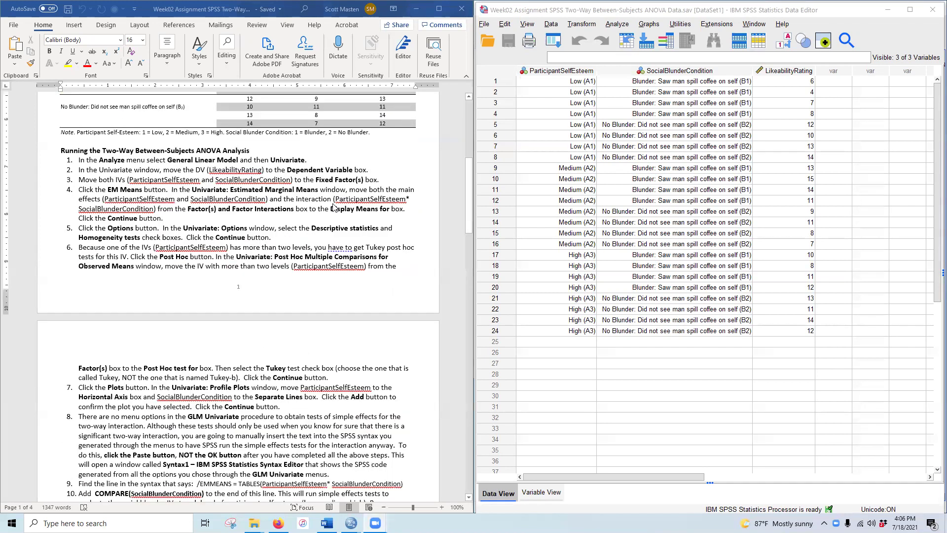
pyautogui.scroll(7, 294, 231)
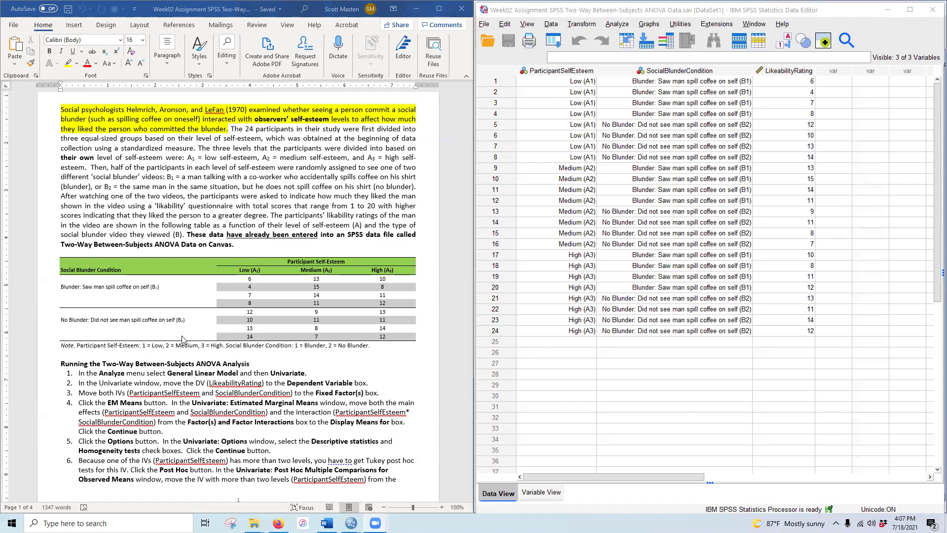
pyautogui.scroll(3, 195, 320)
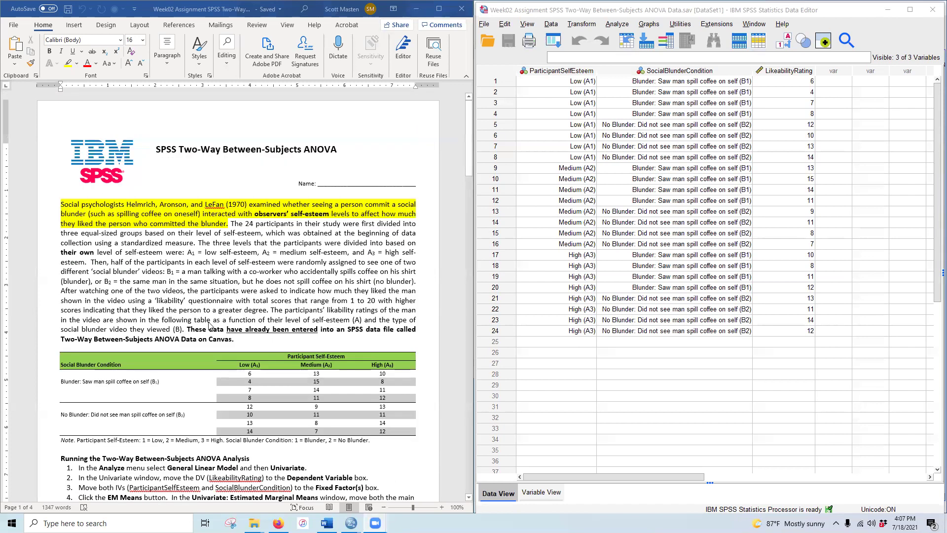
pyautogui.scroll(-5, 203, 325)
pyautogui.scroll(-3, 203, 324)
pyautogui.scroll(4, 281, 286)
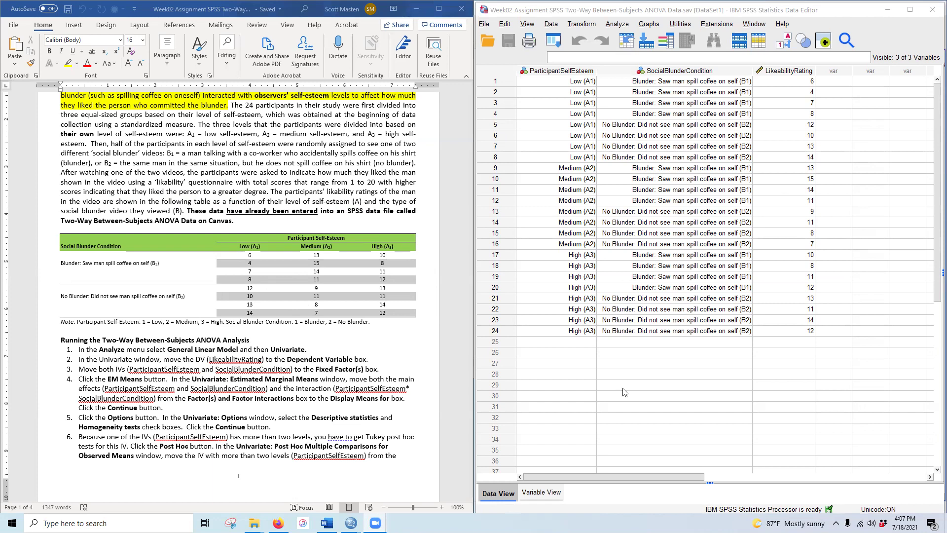
# - Set up a General Linear Model Univariate analysis with LikeabilityRating as dependent variable and ParticipantSelfEsteem and SocialBlunderCondition as fixed factors
pyautogui.click(617, 25)
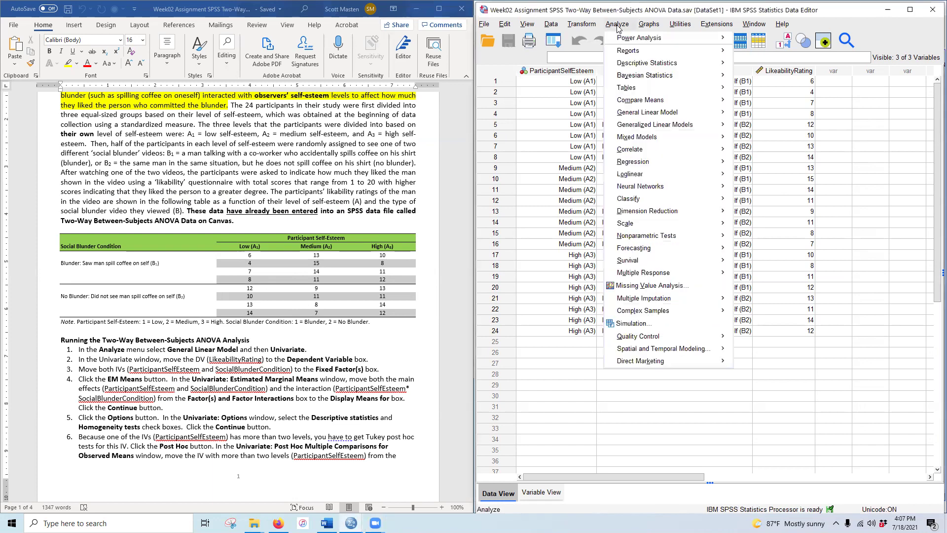
pyautogui.moveTo(670, 117)
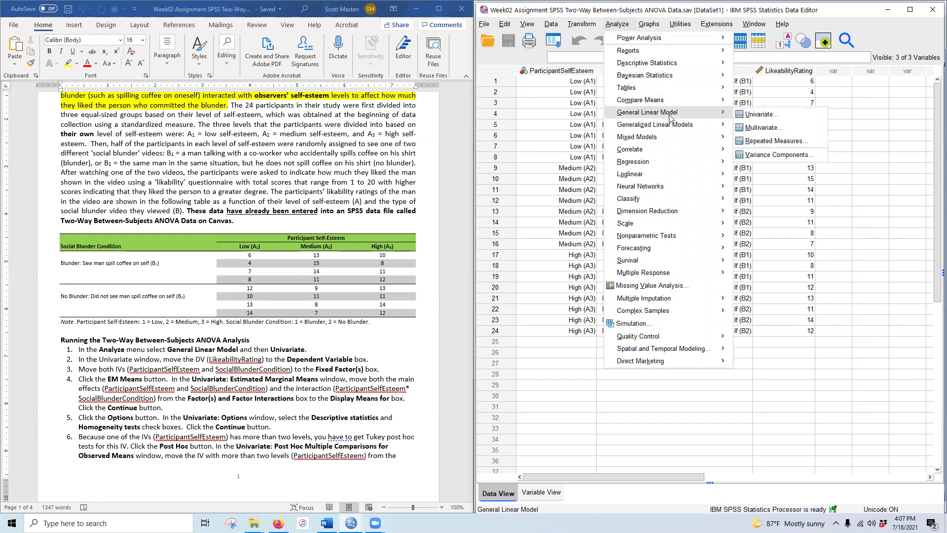
pyautogui.click(760, 114)
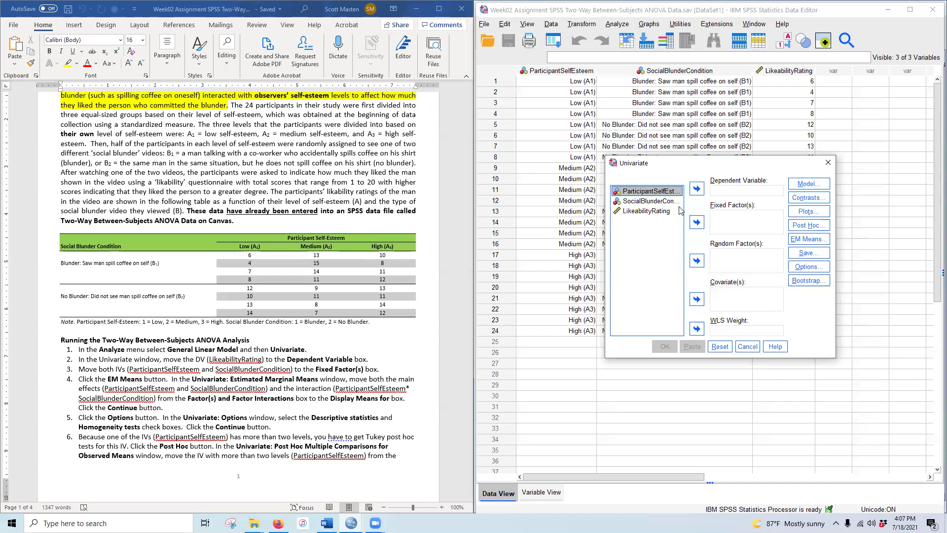
pyautogui.click(641, 212)
pyautogui.click(697, 190)
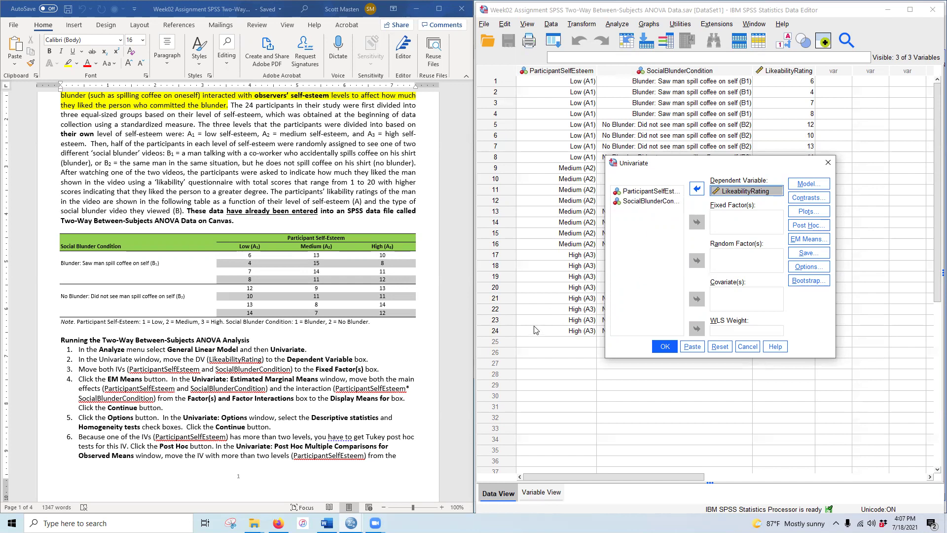
pyautogui.click(632, 202)
pyautogui.keyDown('shift'); pyautogui.click(636, 191); pyautogui.keyUp('shift')
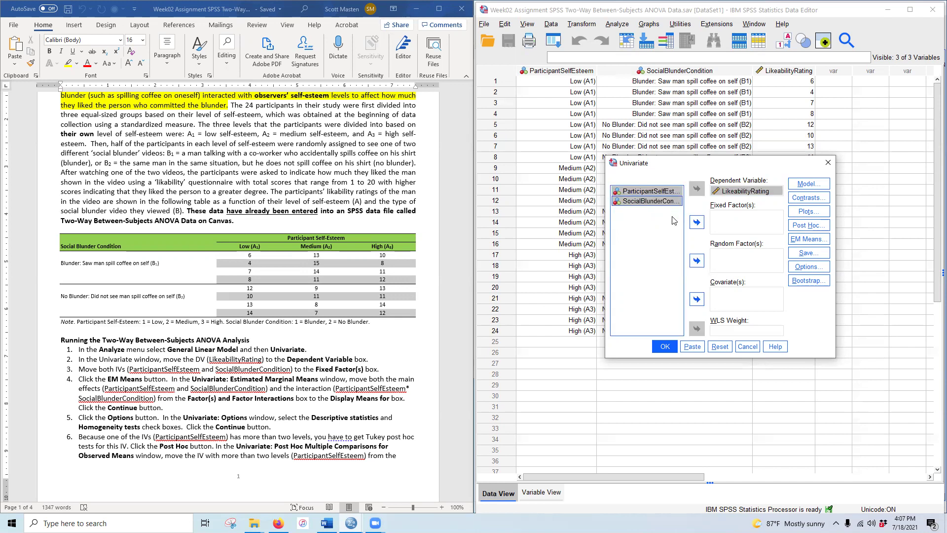
pyautogui.click(699, 223)
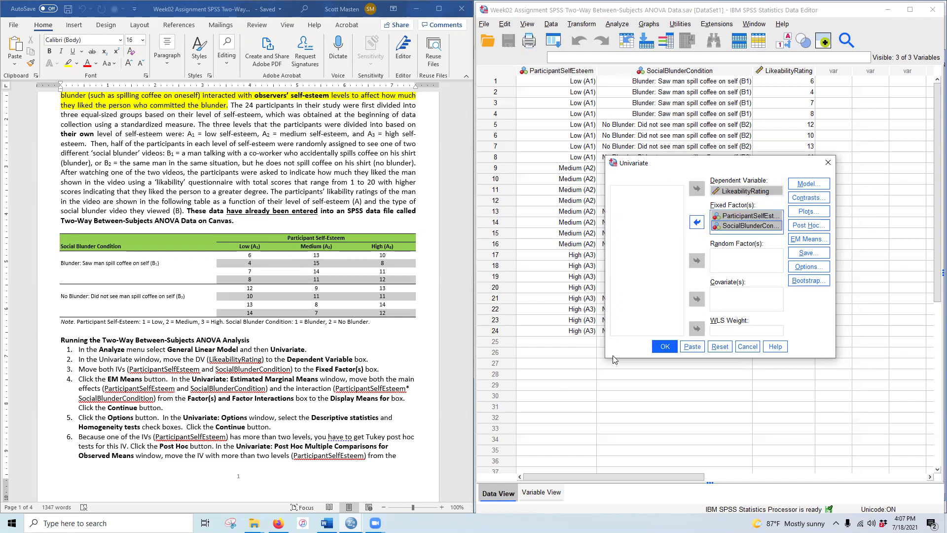
# - Request estimated marginal means for ParticipantSelfEsteem, SocialBlunderCondition and their interaction
pyautogui.click(818, 240)
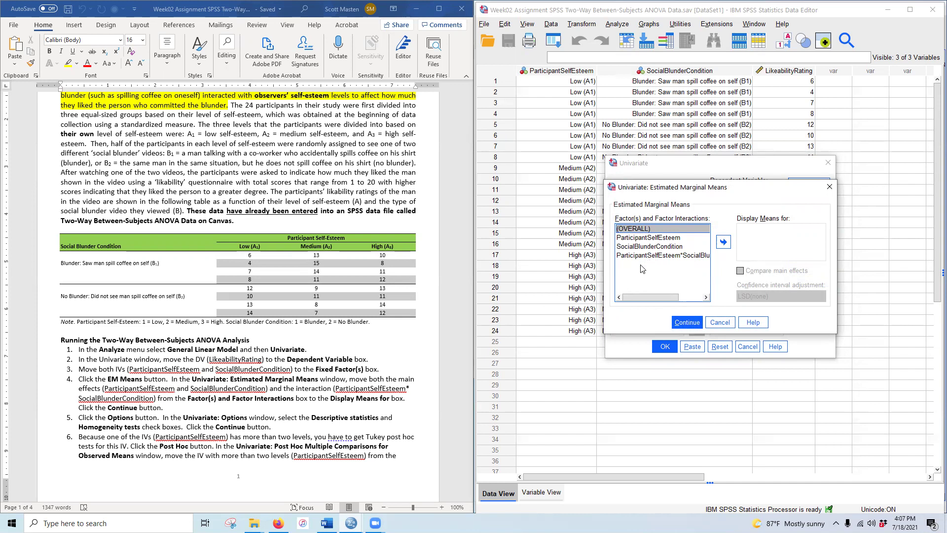
pyautogui.moveTo(641, 238); pyautogui.dragTo(641, 255)
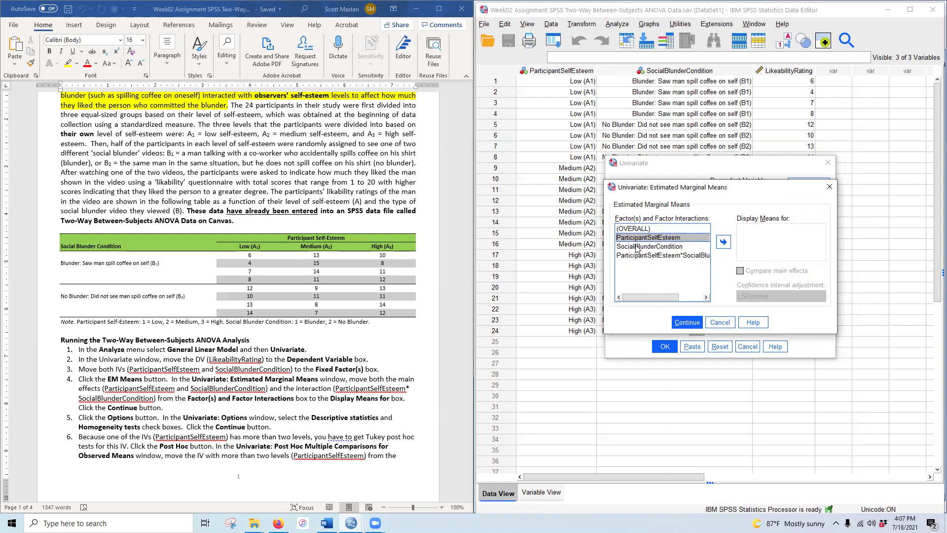
pyautogui.click(724, 243)
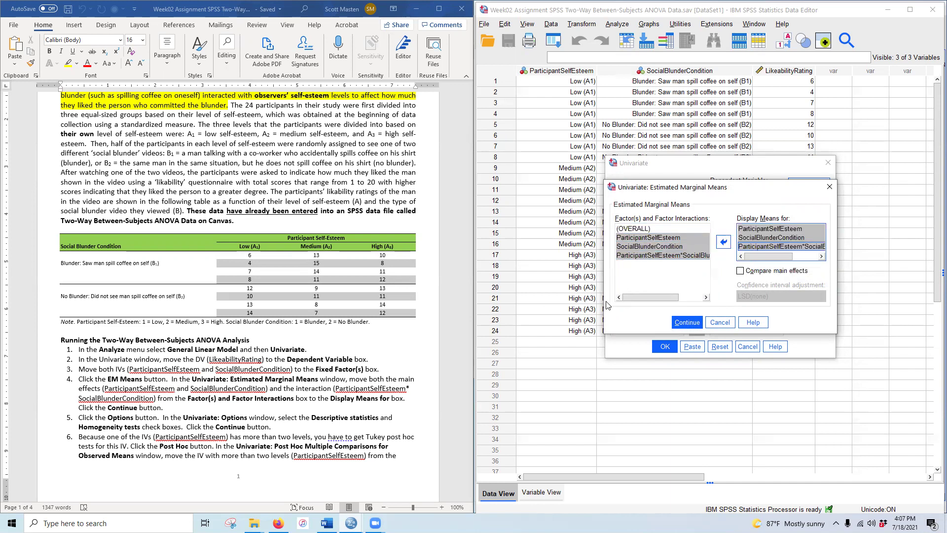
pyautogui.click(684, 324)
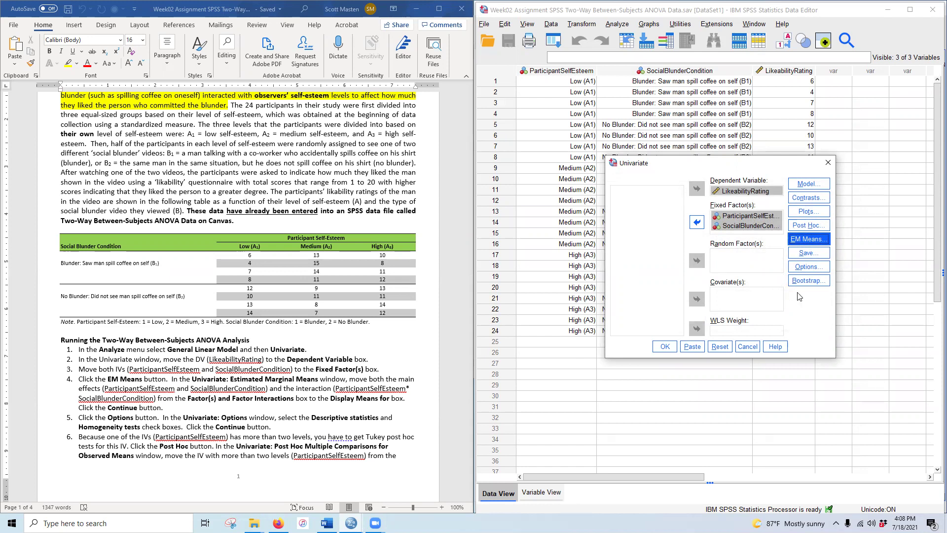
# - Enable descriptive statistics and homogeneity tests in the Univariate options
pyautogui.click(806, 267)
pyautogui.click(647, 160)
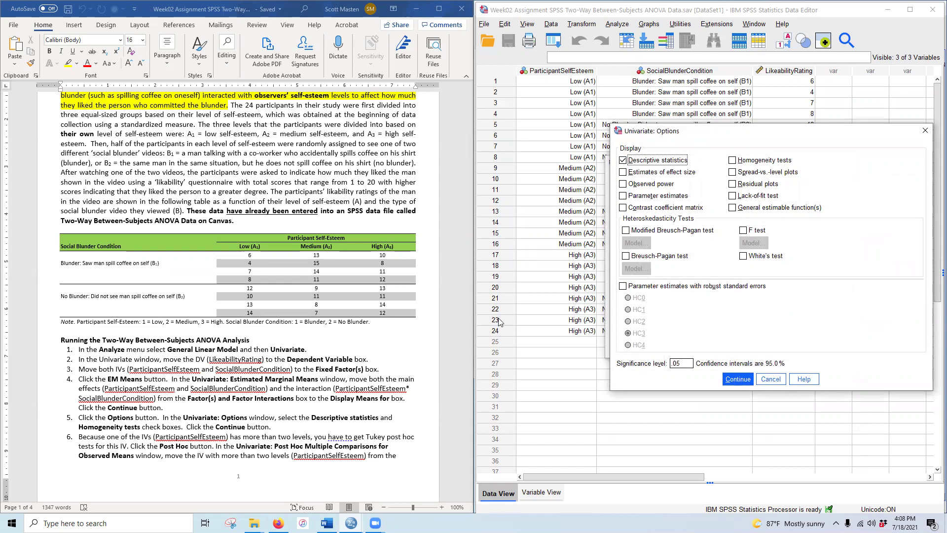
pyautogui.click(750, 159)
pyautogui.click(730, 377)
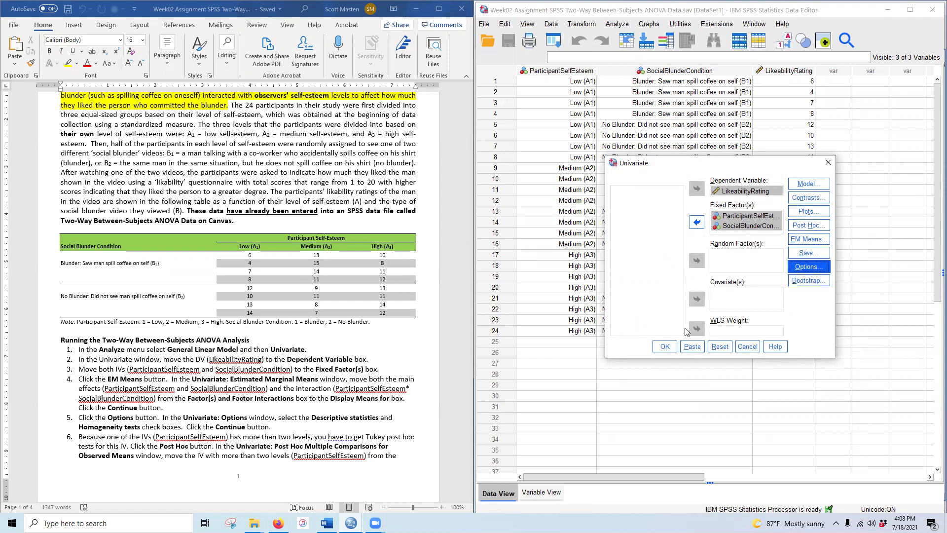
# - Request Tukey post hoc tests for ParticipantSelfEsteem
pyautogui.click(809, 226)
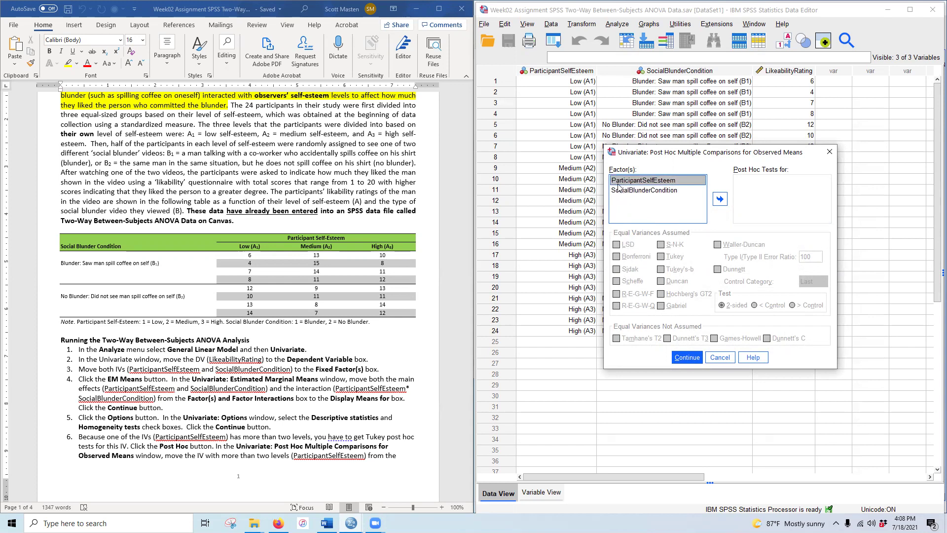
pyautogui.click(720, 199)
pyautogui.click(667, 258)
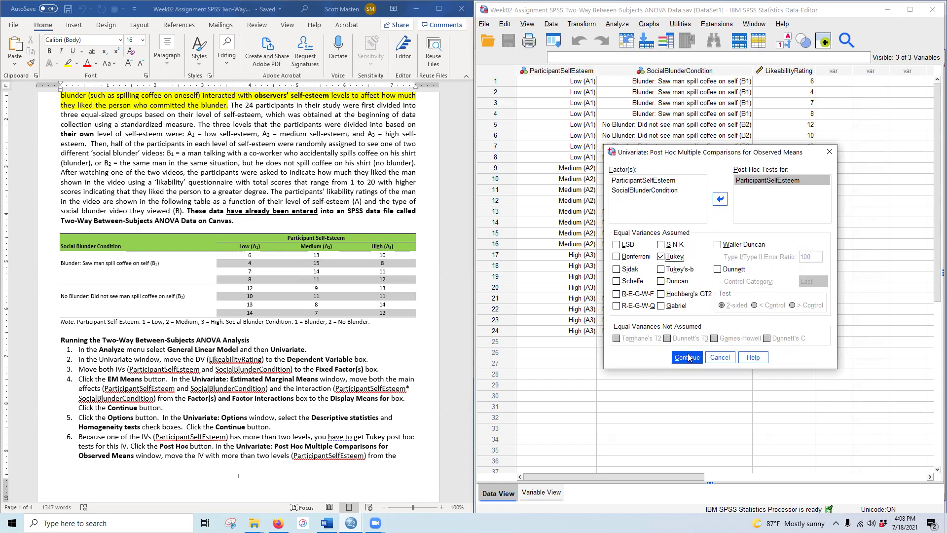
pyautogui.scroll(-7, 289, 400)
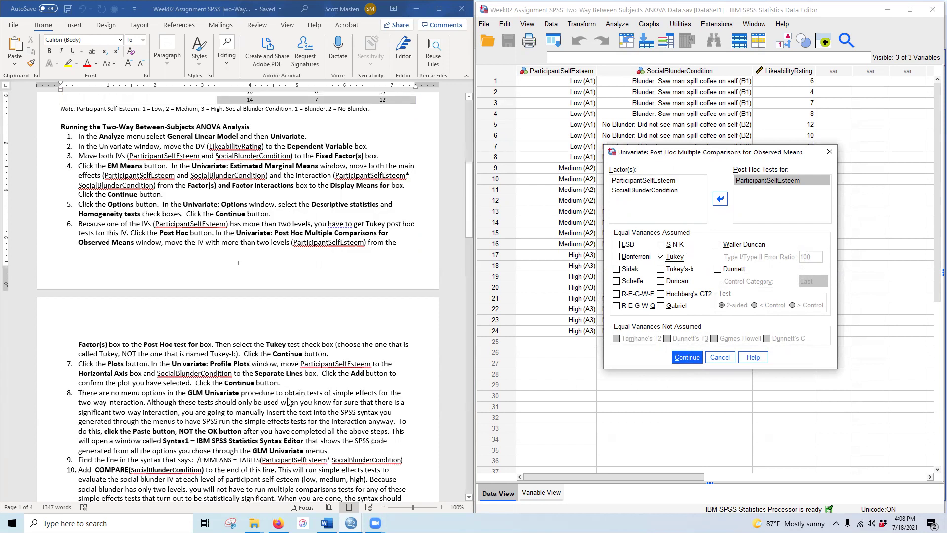
pyautogui.scroll(-2, 288, 400)
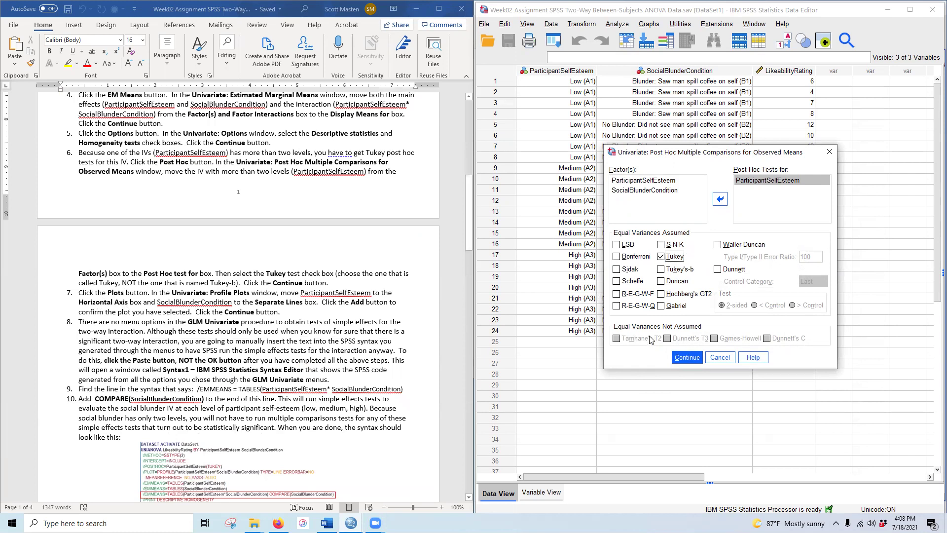
pyautogui.click(677, 359)
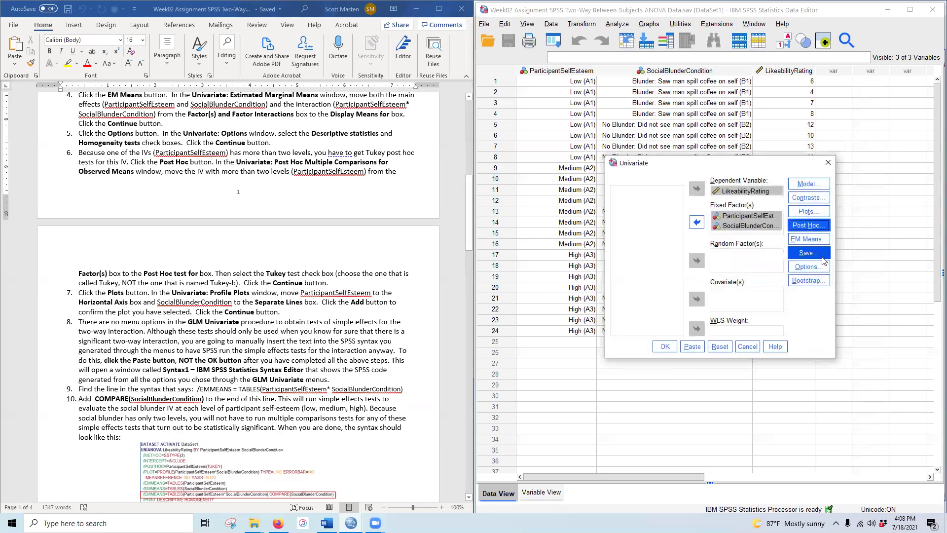
# - Add a profile plot with ParticipantSelfEsteem on the horizontal axis and SocialBlunderCondition as separate lines
pyautogui.click(806, 211)
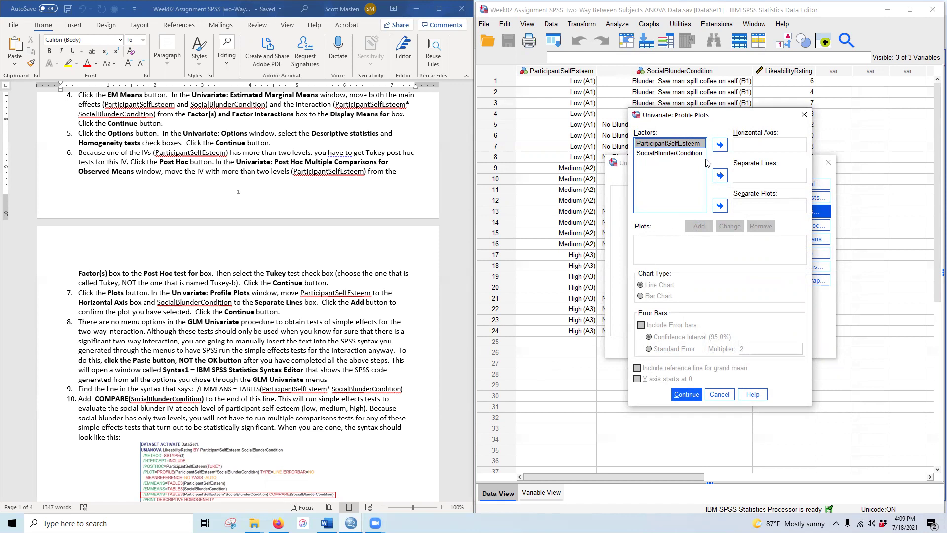
pyautogui.click(720, 145)
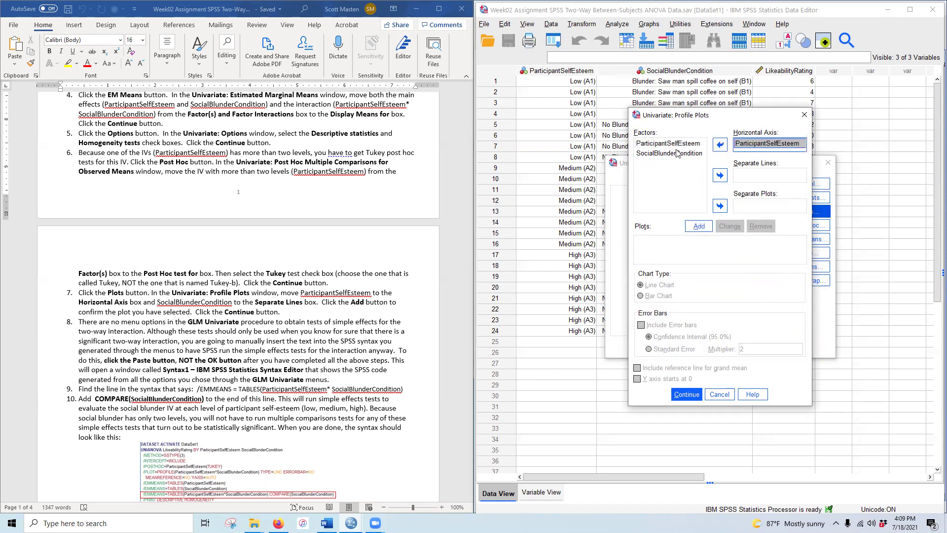
pyautogui.click(677, 153)
pyautogui.click(718, 176)
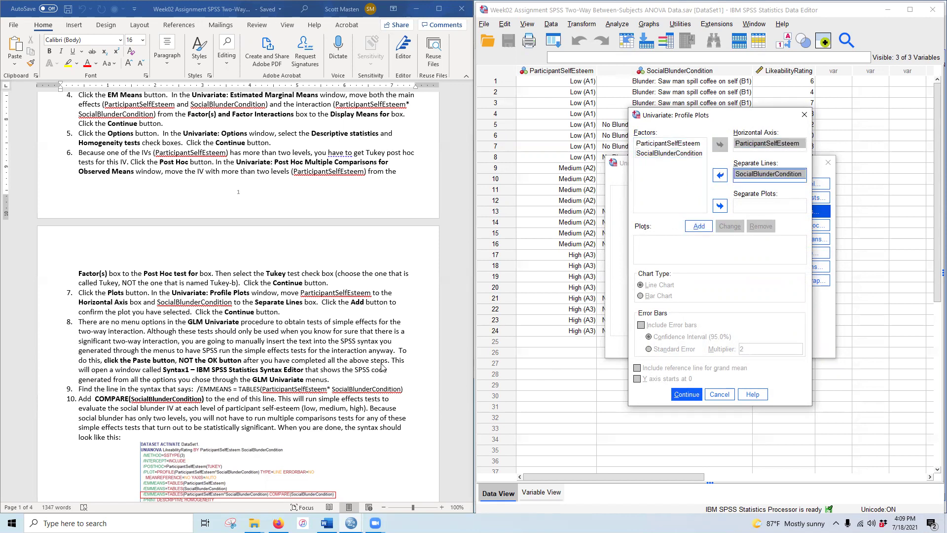
pyautogui.click(698, 227)
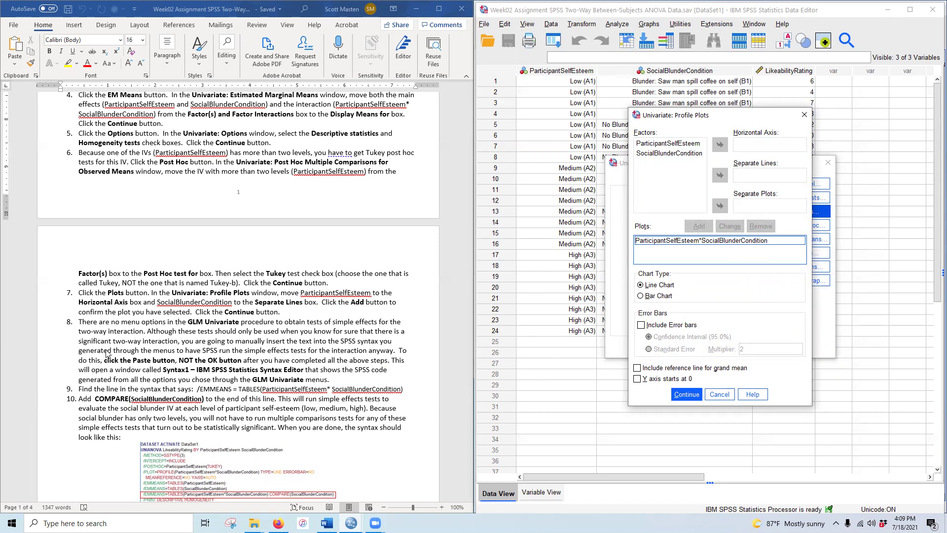
pyautogui.click(686, 394)
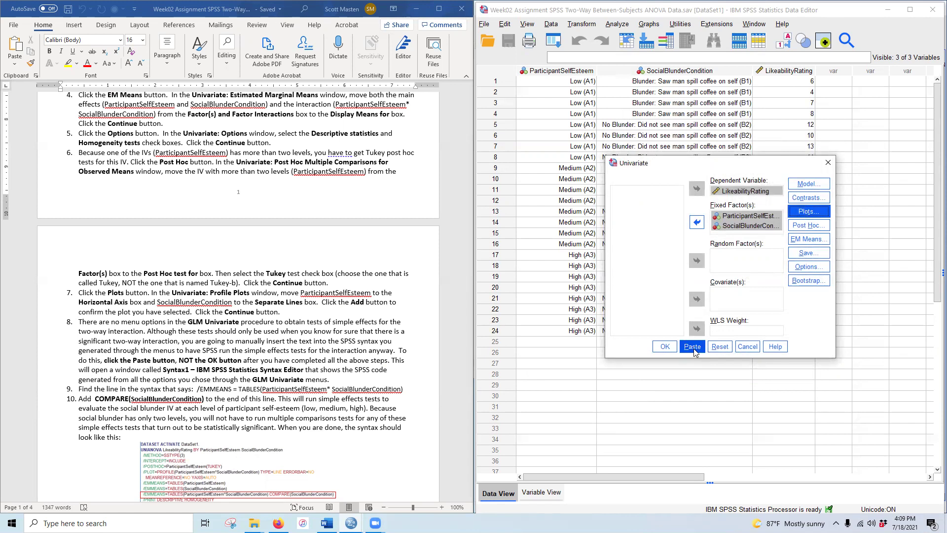
# - Paste the Univariate analysis as syntax and move the Syntax Editor window clear of the assignment document, showing the starts of the code lines
pyautogui.click(692, 347)
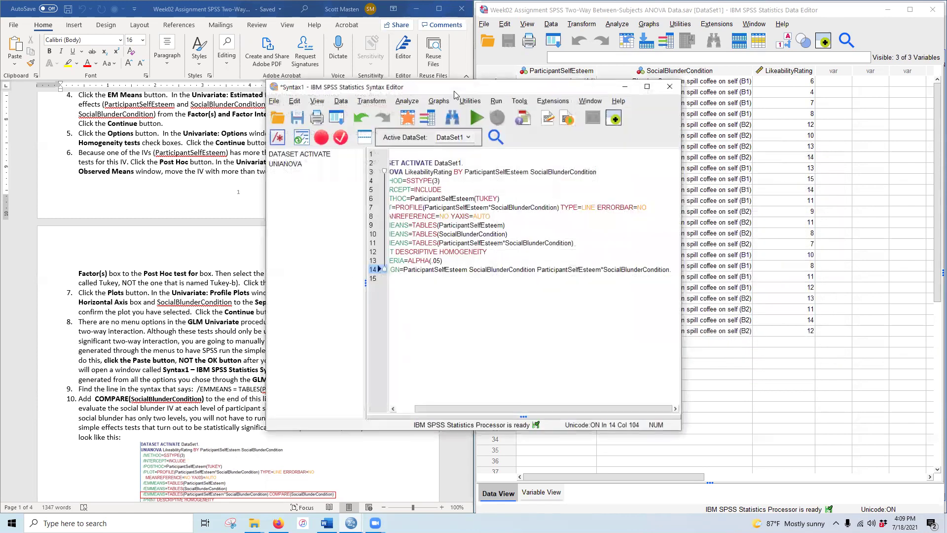
pyautogui.moveTo(463, 94); pyautogui.dragTo(685, 65)
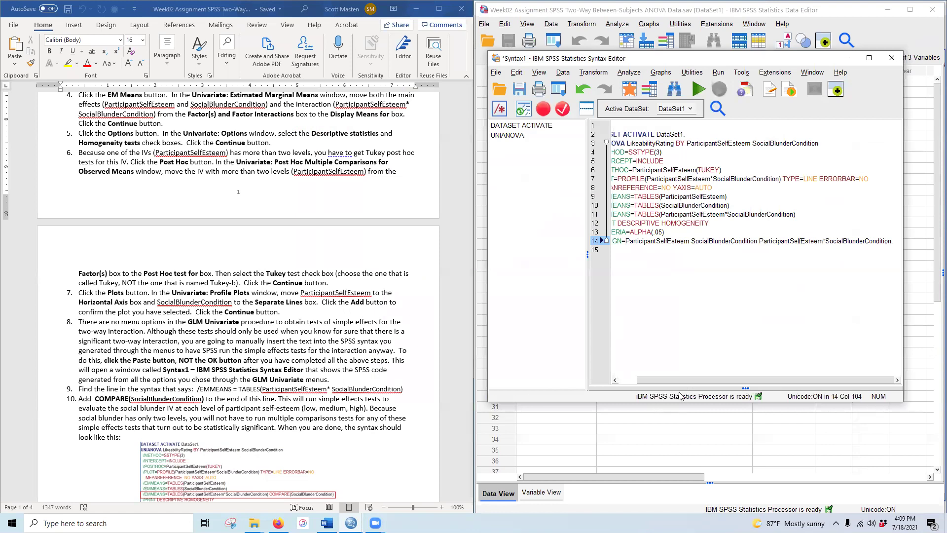
pyautogui.click(615, 380)
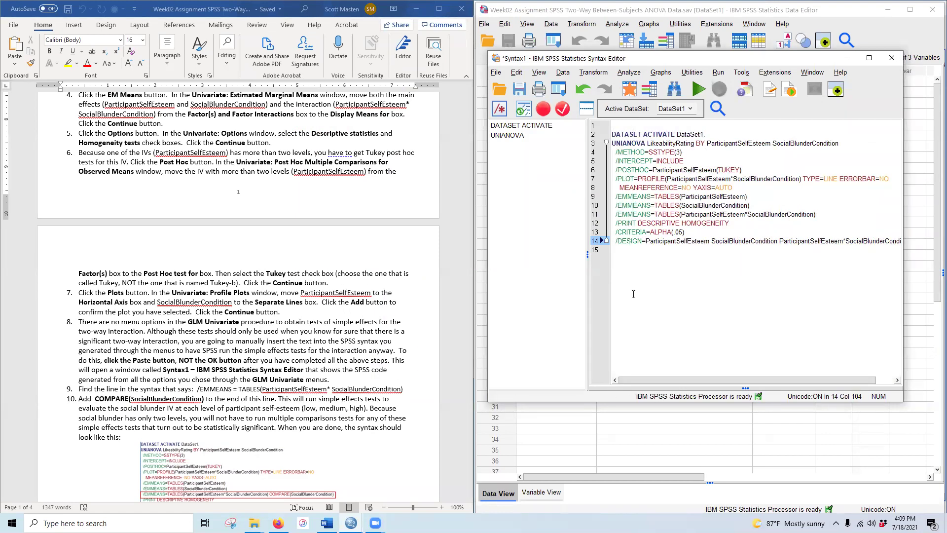
pyautogui.click(627, 264)
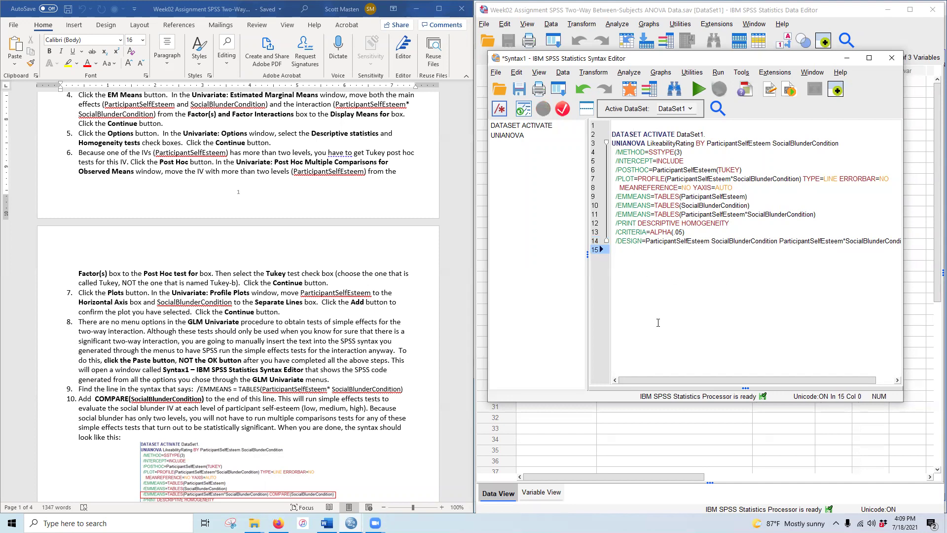
# - Append COMPARE(SocialBlunderCondition) to the EMMEANS line for the ParticipantSelfEsteem*SocialBlunderCondition interaction
pyautogui.scroll(-7, 219, 373)
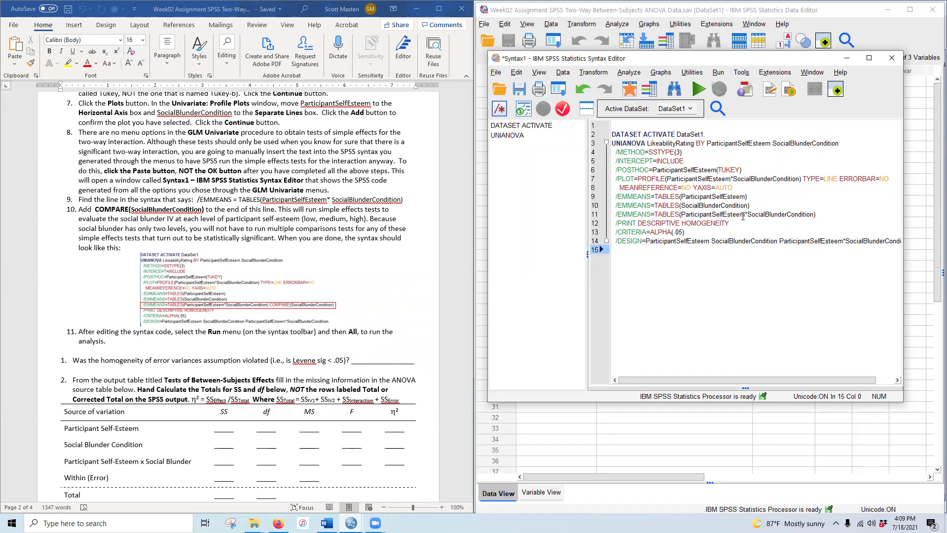
pyautogui.click(827, 214)
pyautogui.write('COMPARE(')
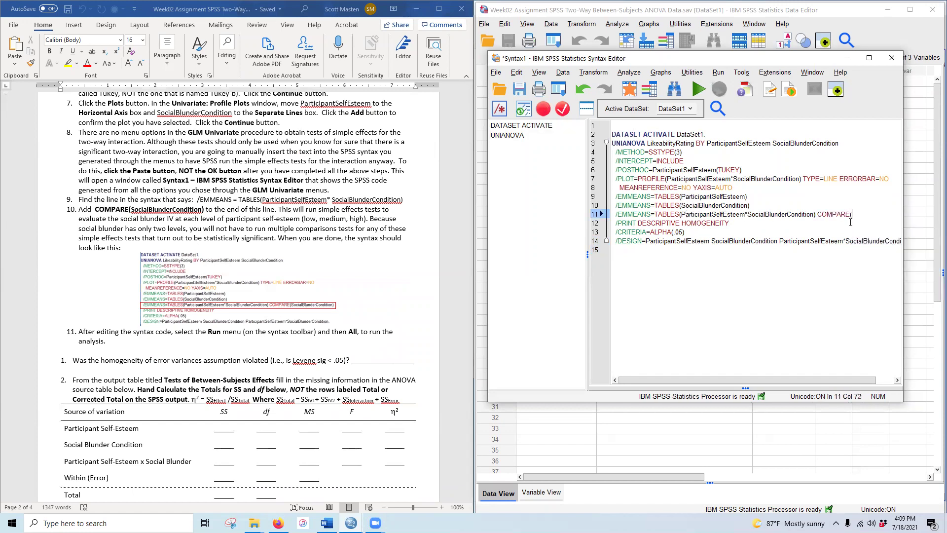
pyautogui.doubleClick(758, 215)
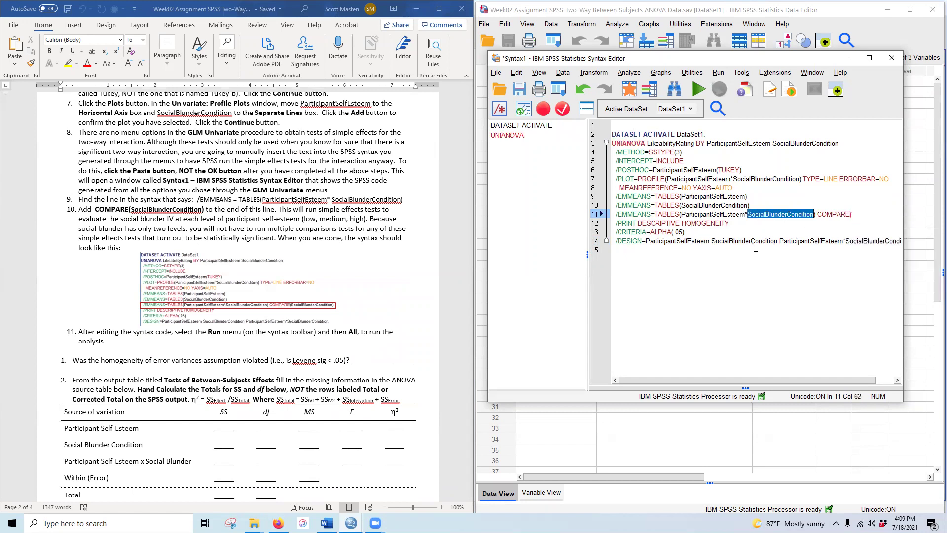
pyautogui.click(855, 212)
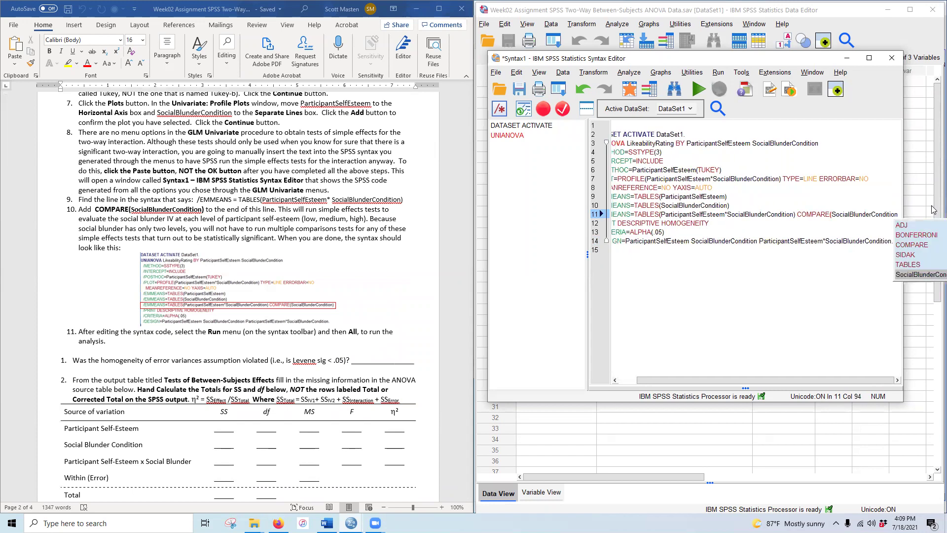
pyautogui.write(')')
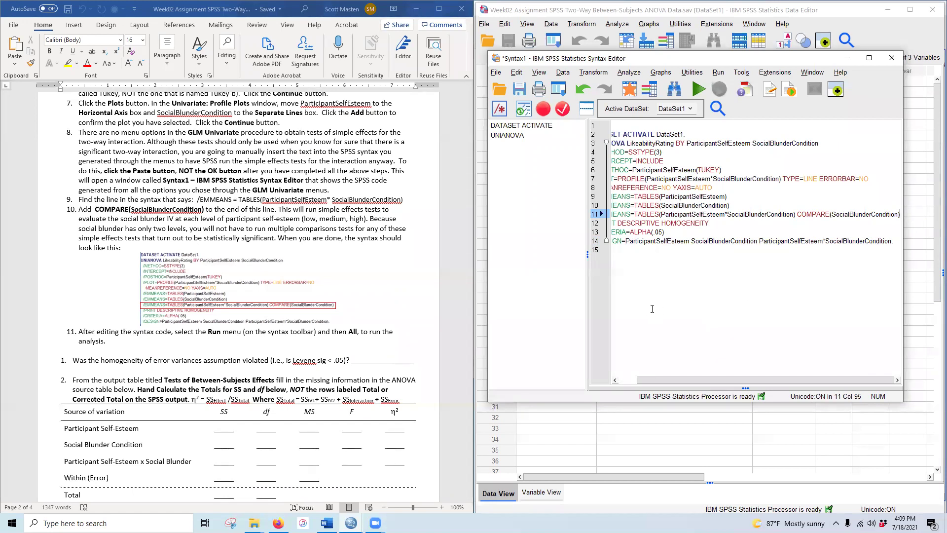
# - Run all of the edited syntax to produce the ANOVA output
pyautogui.hscroll(-2, 651, 313)
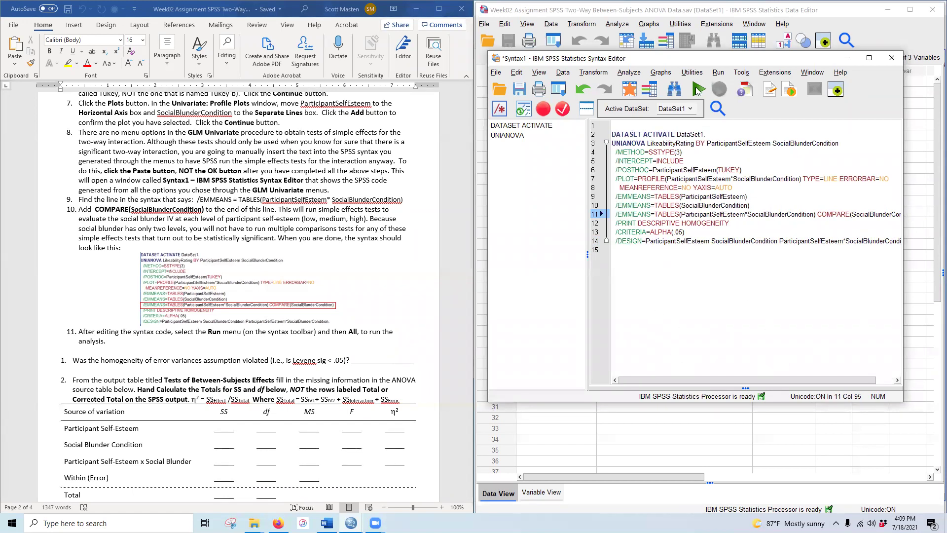
pyautogui.click(718, 72)
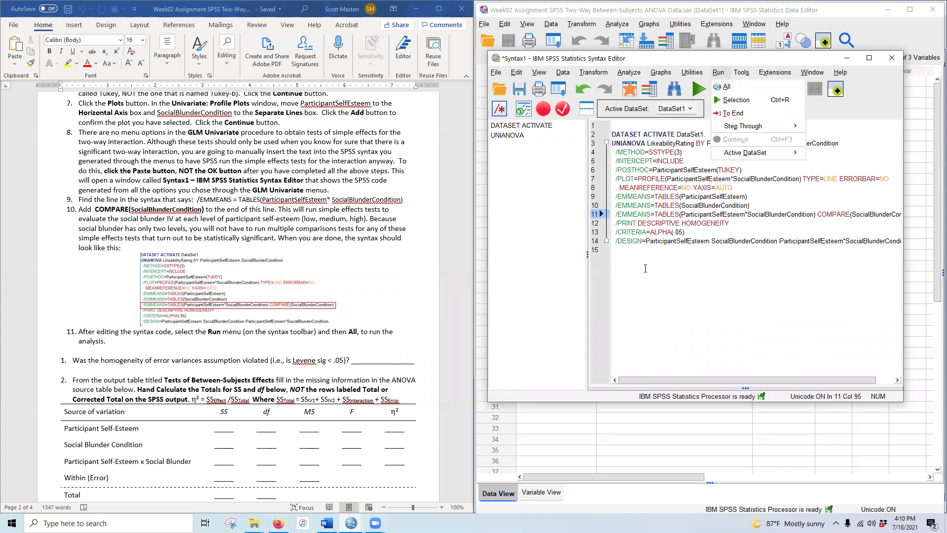
pyautogui.click(727, 86)
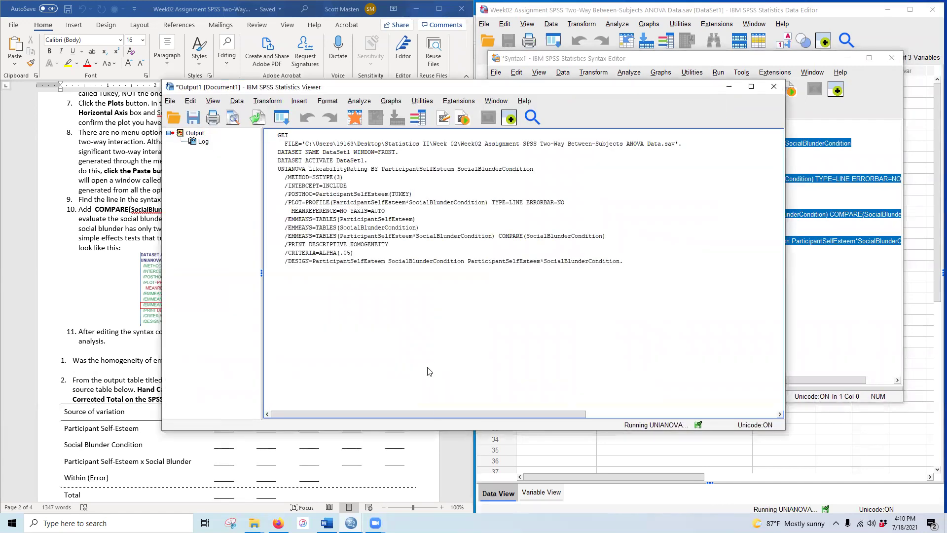
# - Skim the ANOVA output from the profile plot back to the log and place the output window beside the assignment document
pyautogui.scroll(-20, 542, 236)
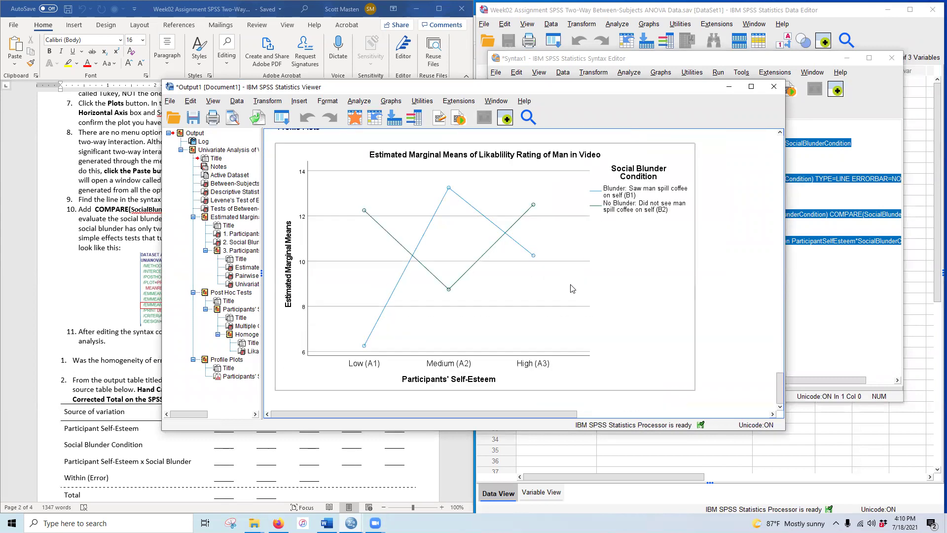
pyautogui.scroll(10, 471, 316)
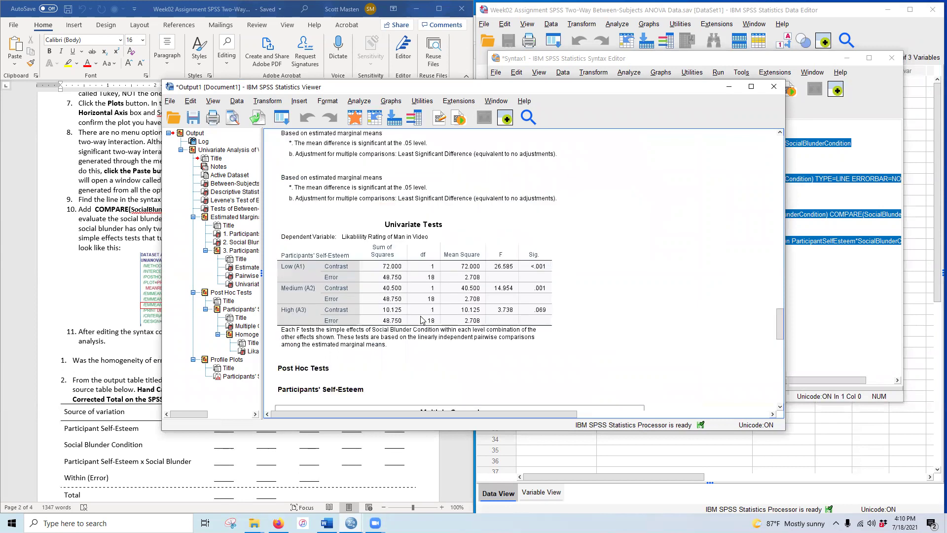
pyautogui.scroll(15, 427, 317)
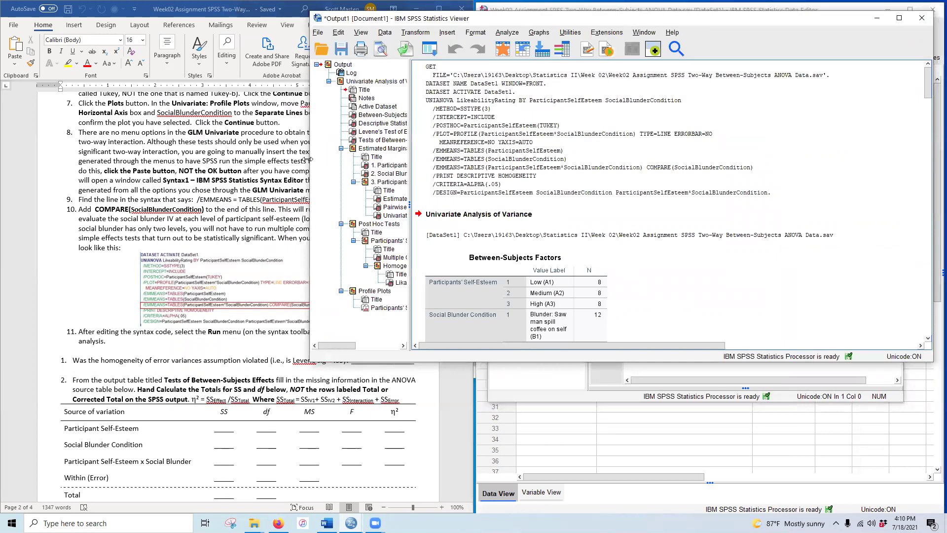
pyautogui.press('super+Right')
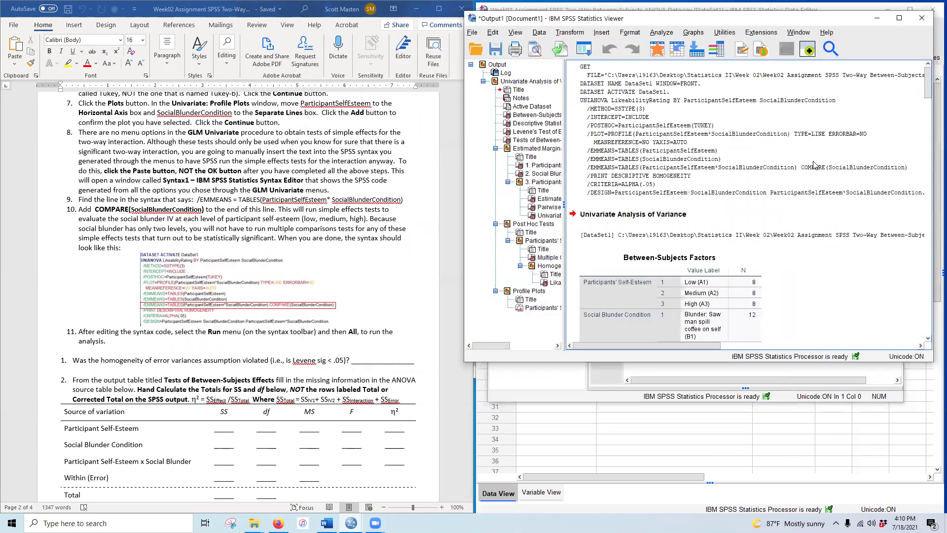
# - Answer question 1 on homogeneity of error variances with "No", based on Levene's test, and highlight the answer in yellow
pyautogui.scroll(-3, 181, 352)
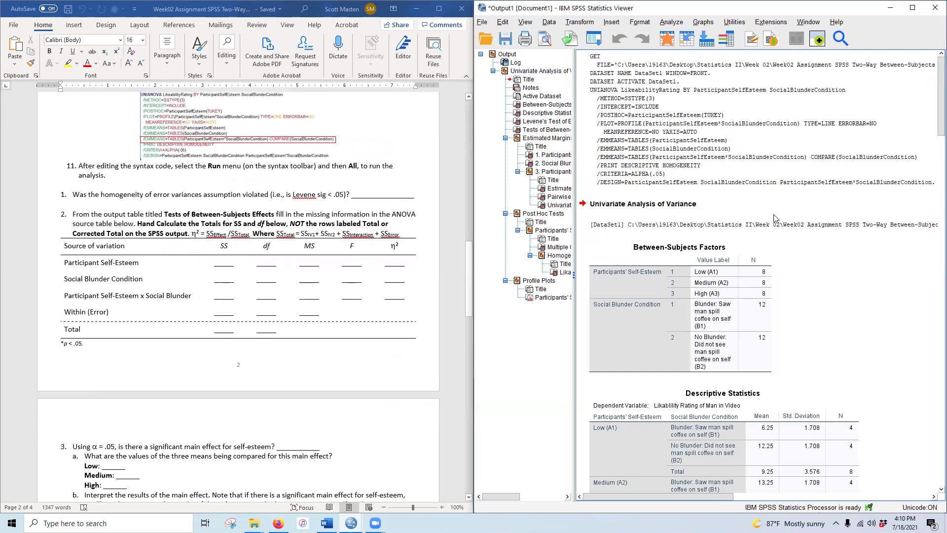
pyautogui.scroll(-10, 775, 217)
pyautogui.click(612, 230)
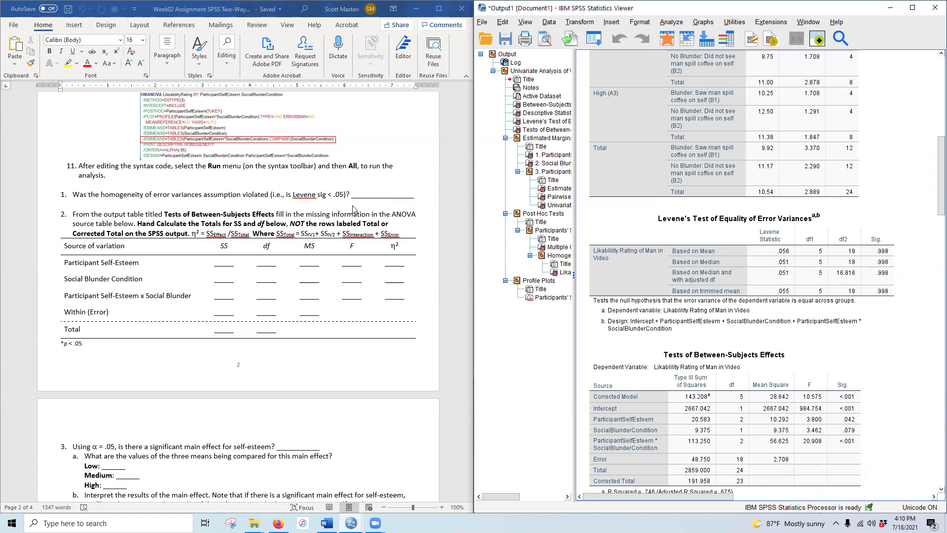
pyautogui.click(384, 194)
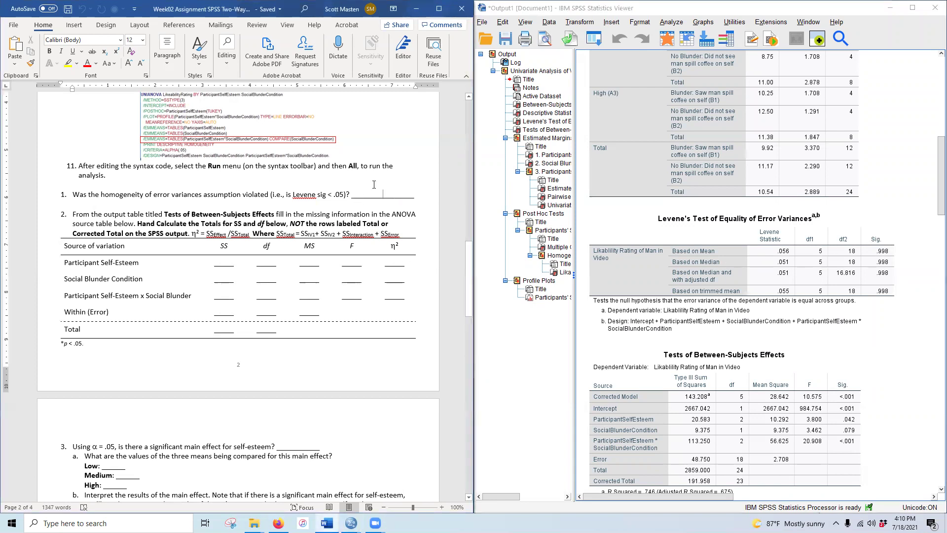
pyautogui.write('No')
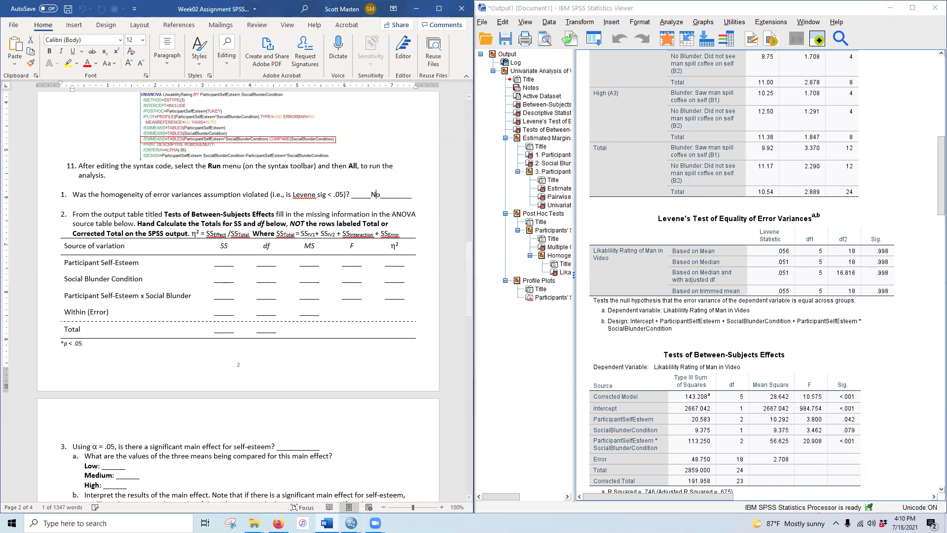
pyautogui.doubleClick(374, 194)
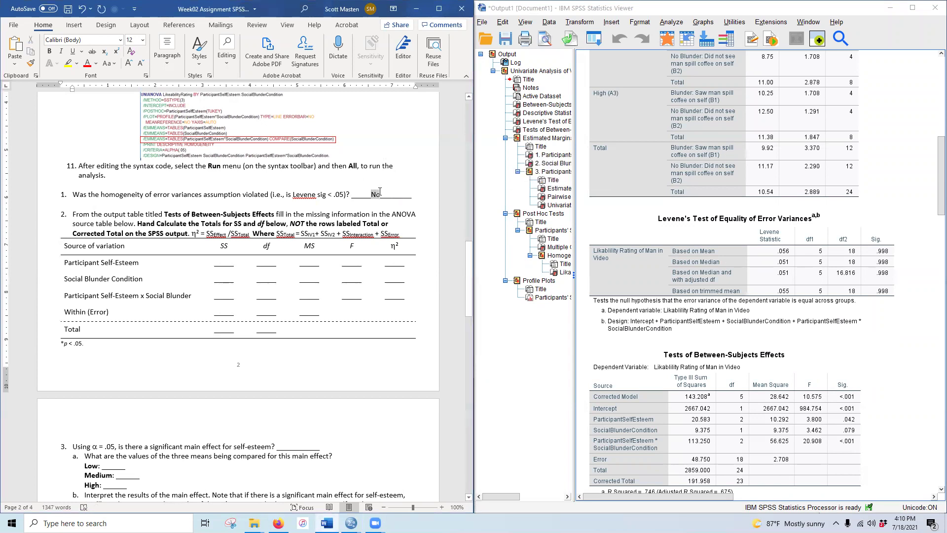
pyautogui.click(68, 63)
pyautogui.click(202, 194)
# - Enter 20.58 from the Tests of Between-Subjects Effects output as the Participant Self-Esteem SS in question 2's source table
pyautogui.scroll(-3, 91, 222)
pyautogui.click(834, 304)
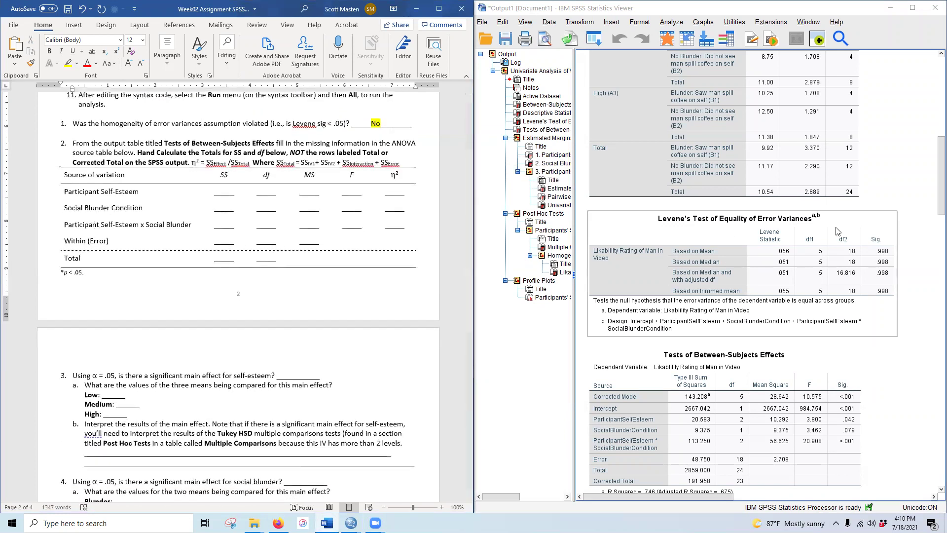
pyautogui.scroll(-3, 771, 296)
pyautogui.scroll(-12, 770, 296)
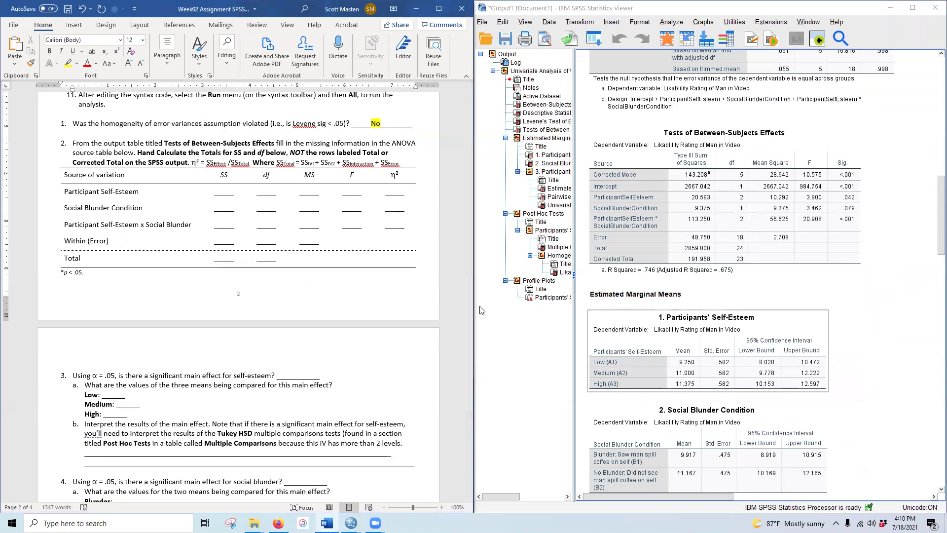
pyautogui.doubleClick(222, 192)
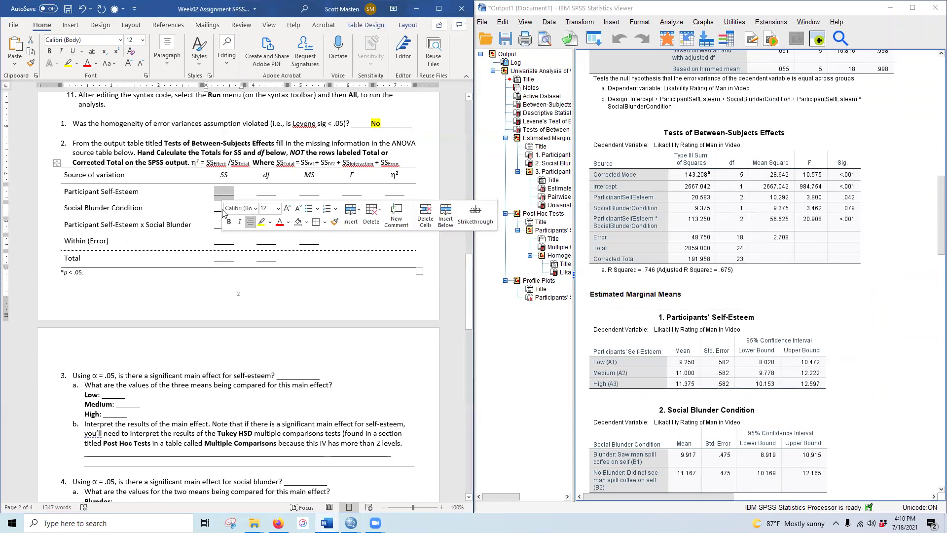
pyautogui.click(706, 225)
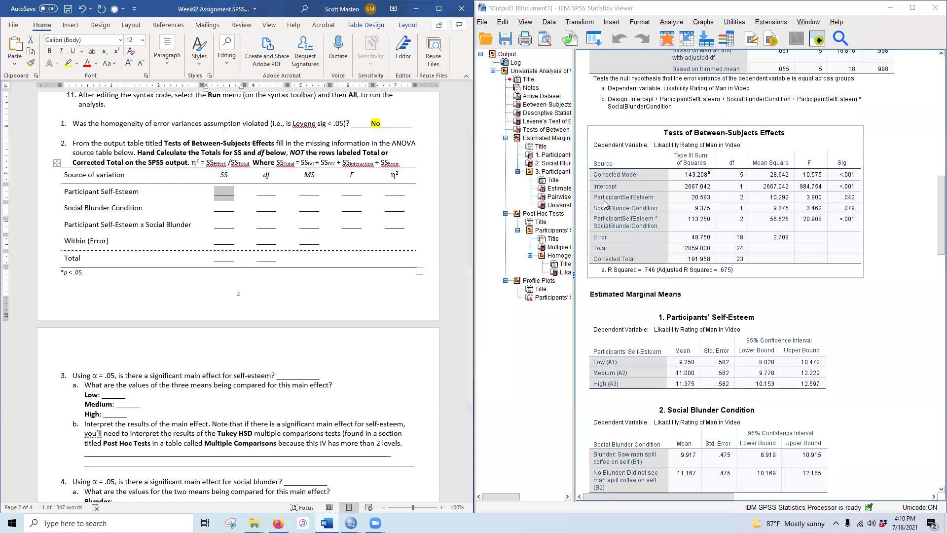
pyautogui.write('20.58')
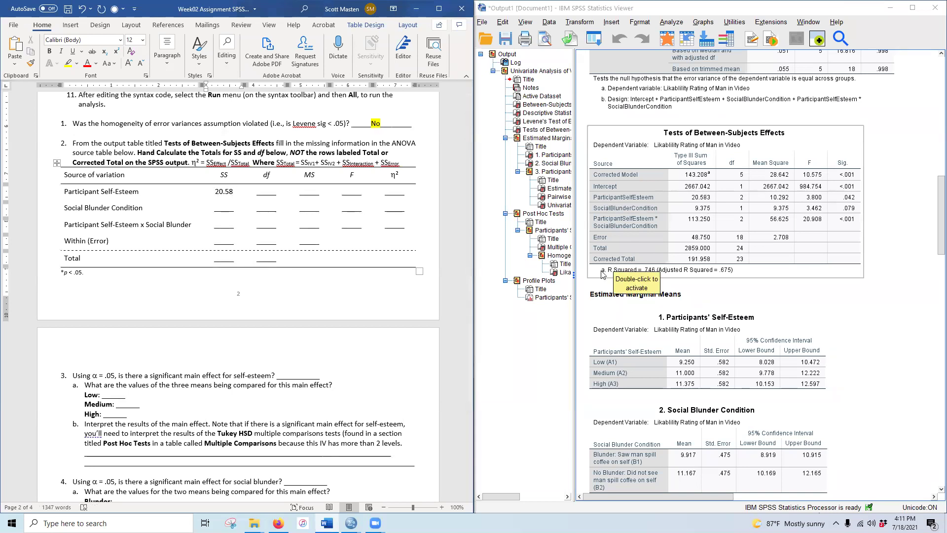
pyautogui.click(241, 192)
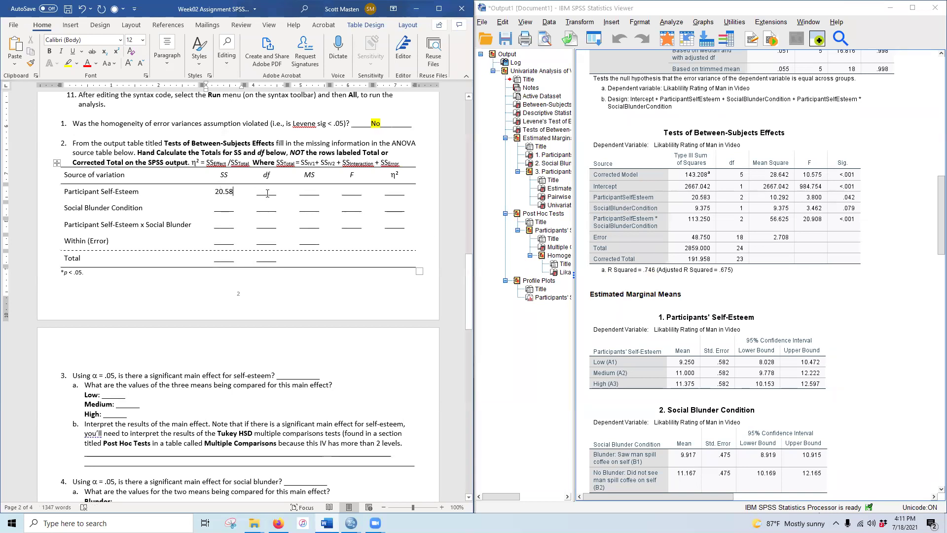
# - Fill in the Participant Self-Esteem row with df 2, MS 10.29 and F 3.80
pyautogui.press('Tab')
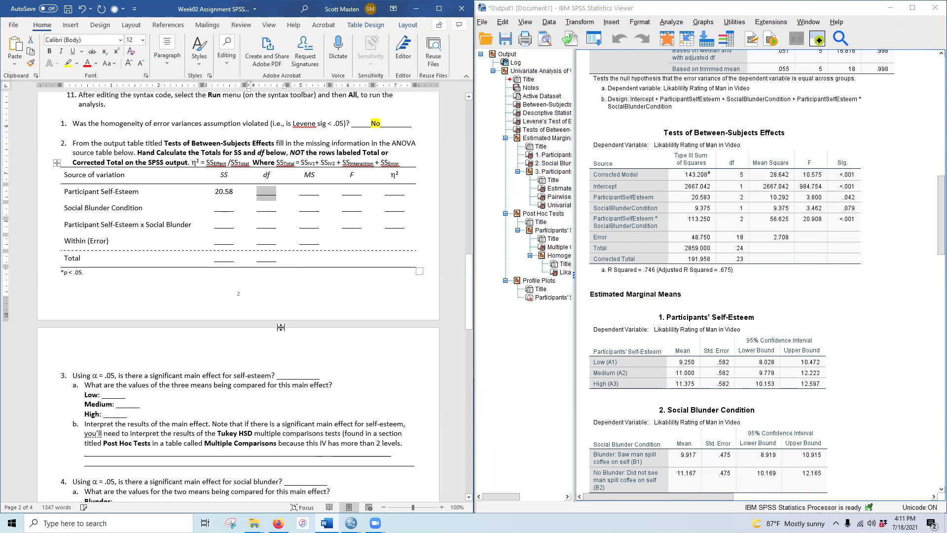
pyautogui.click(738, 197)
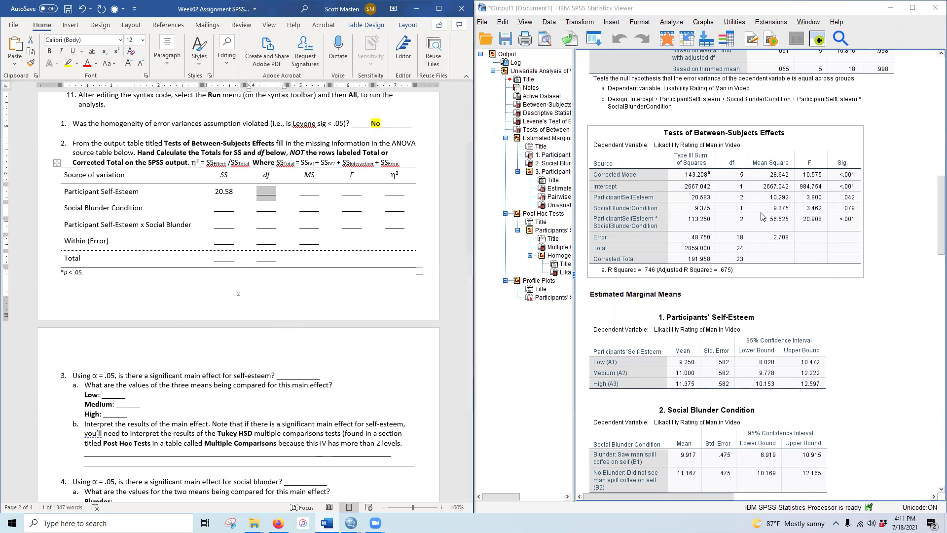
pyautogui.write('2')
pyautogui.press('Tab')
pyautogui.write('10.29')
pyautogui.press('Tab')
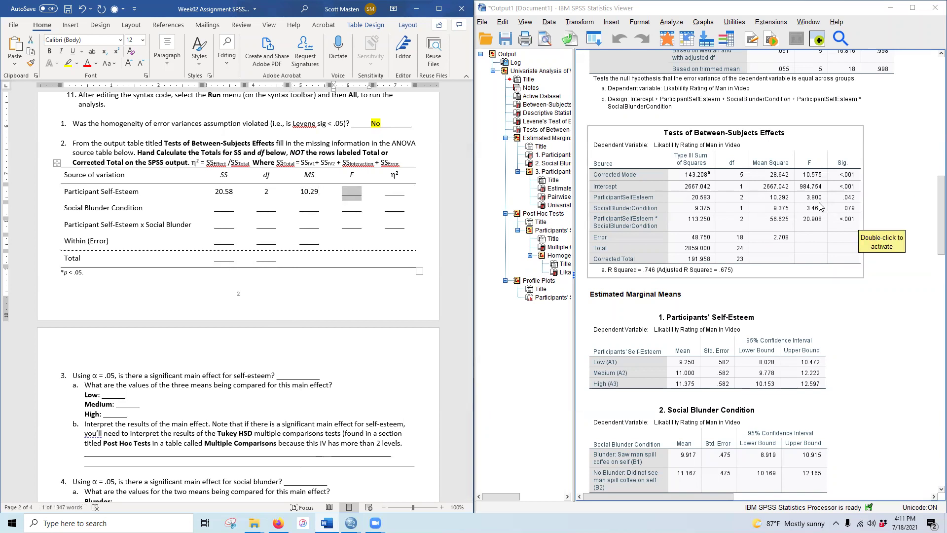
pyautogui.write('3.80')
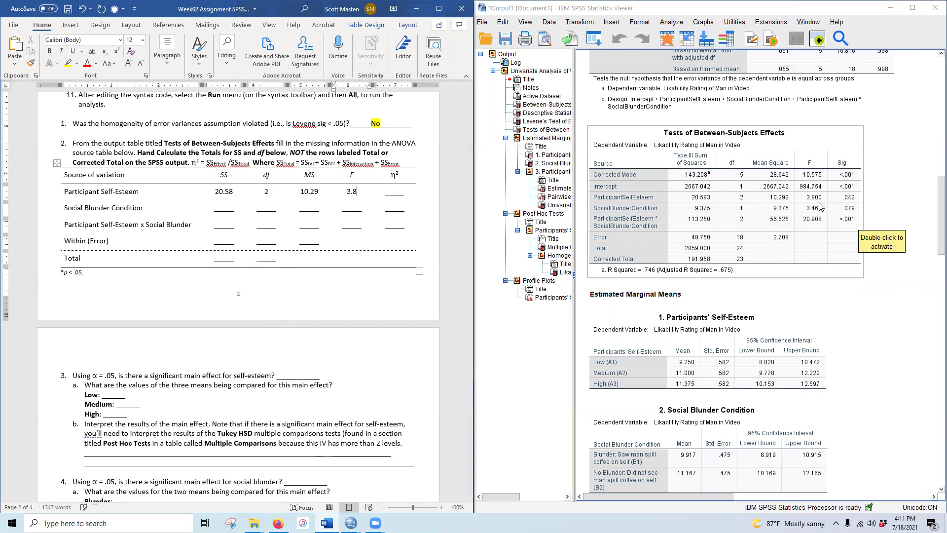
# - Fill in the Social Blunder Condition row with SS 9.38, df 1, MS 9.38, F 3.46, and add an asterisk to the Participant Self-Esteem F
pyautogui.doubleClick(220, 209)
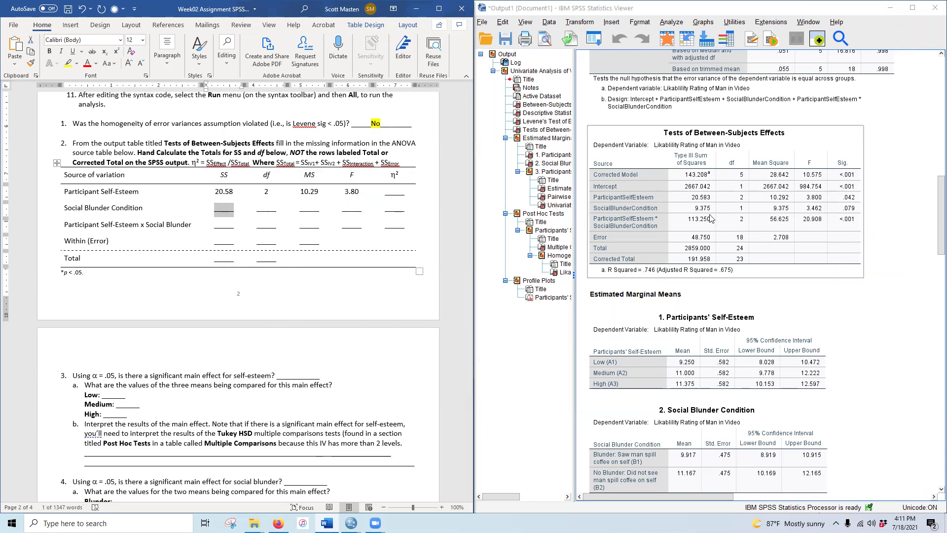
pyautogui.write('9.38')
pyautogui.doubleClick(267, 209)
pyautogui.write('1')
pyautogui.doubleClick(309, 210)
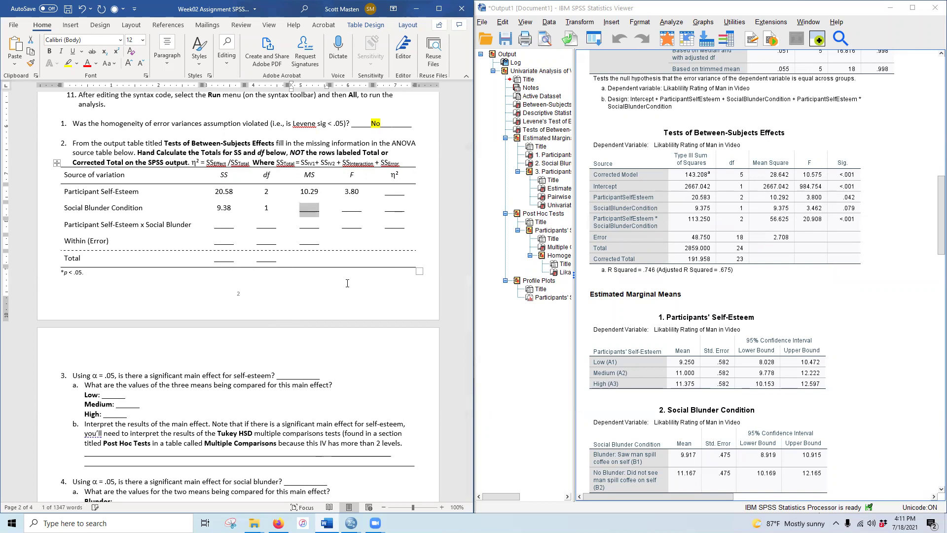
pyautogui.write('9.38')
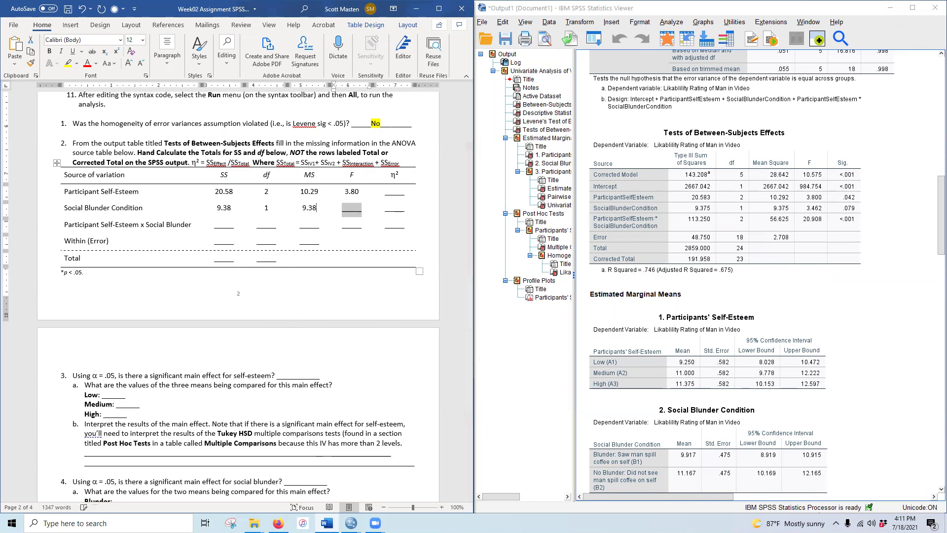
pyautogui.press('Tab')
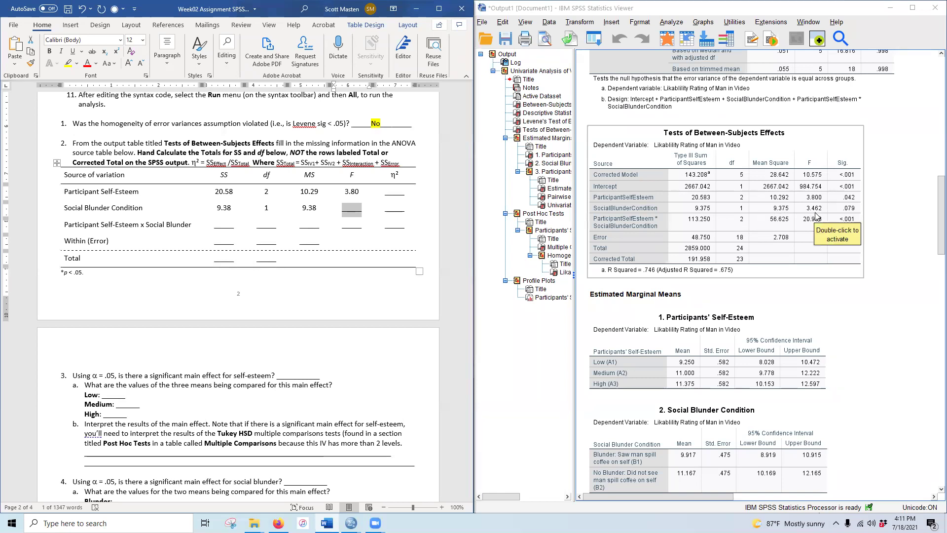
pyautogui.write('3.')
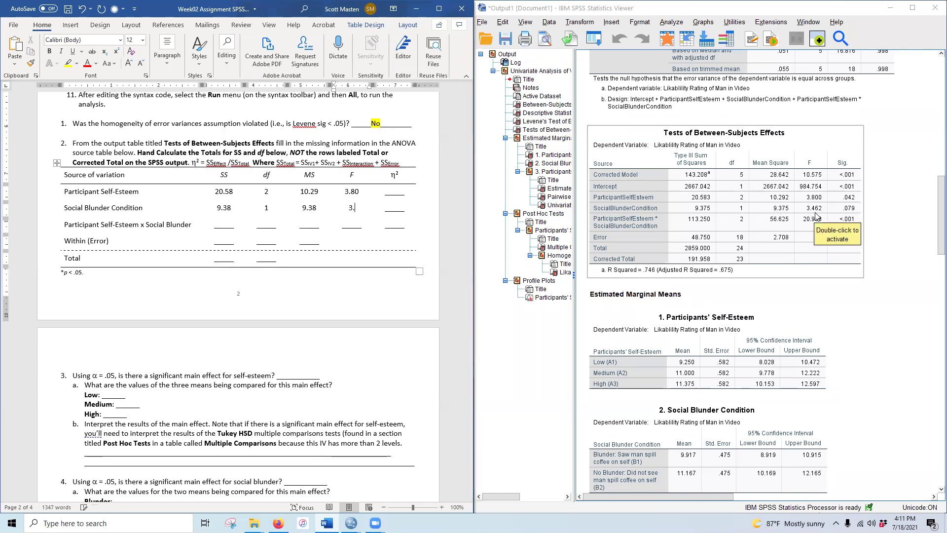
pyautogui.write('46')
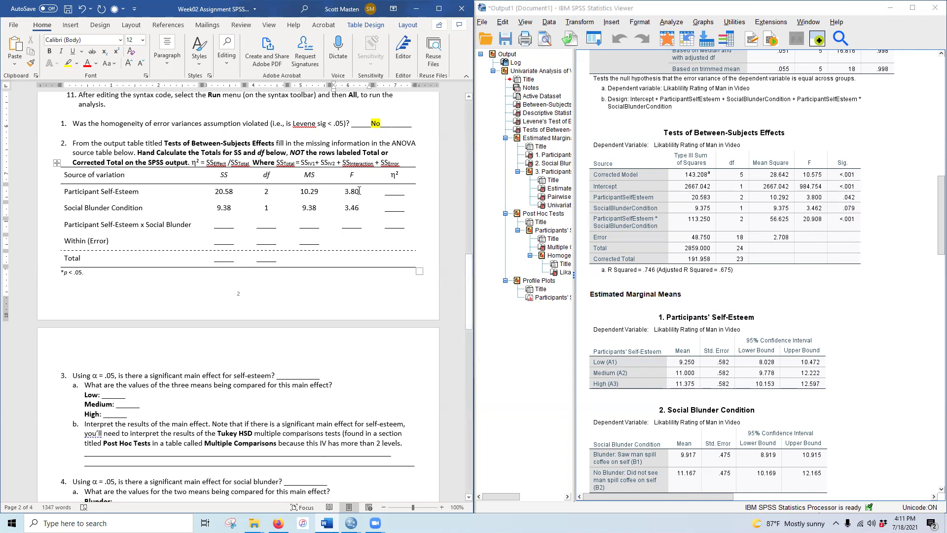
pyautogui.write('*')
# - Fill in the Participant Self-Esteem x Social Blunder row with SS 113.25, df 2, MS 56.63 and F 20.91*
pyautogui.doubleClick(218, 225)
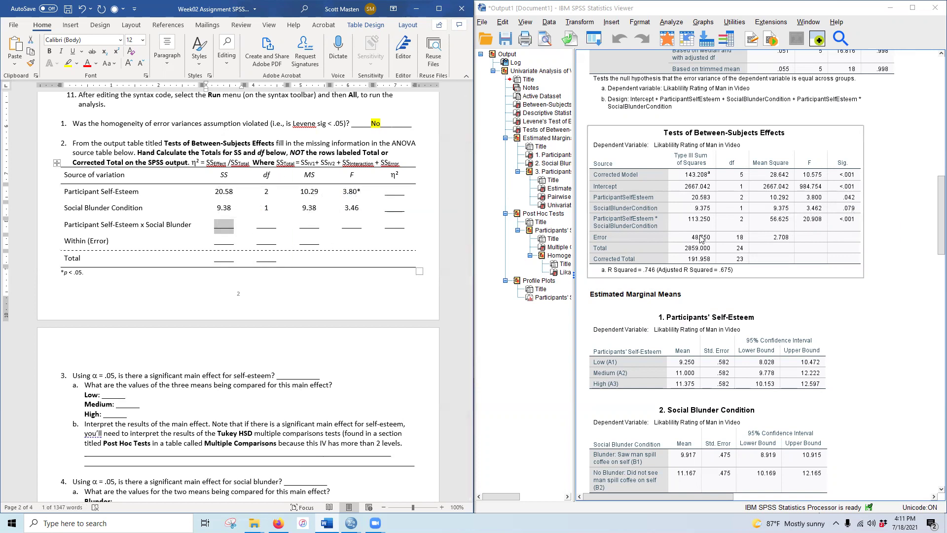
pyautogui.write('113.25')
pyautogui.press('Tab')
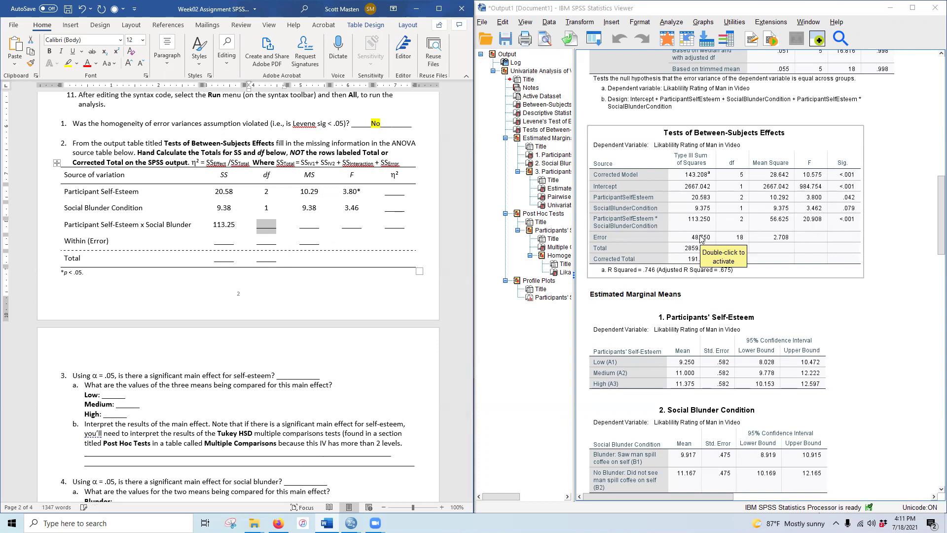
pyautogui.write('2')
pyautogui.press('Tab')
pyautogui.write('56.63')
pyautogui.press('Tab')
pyautogui.write('20')
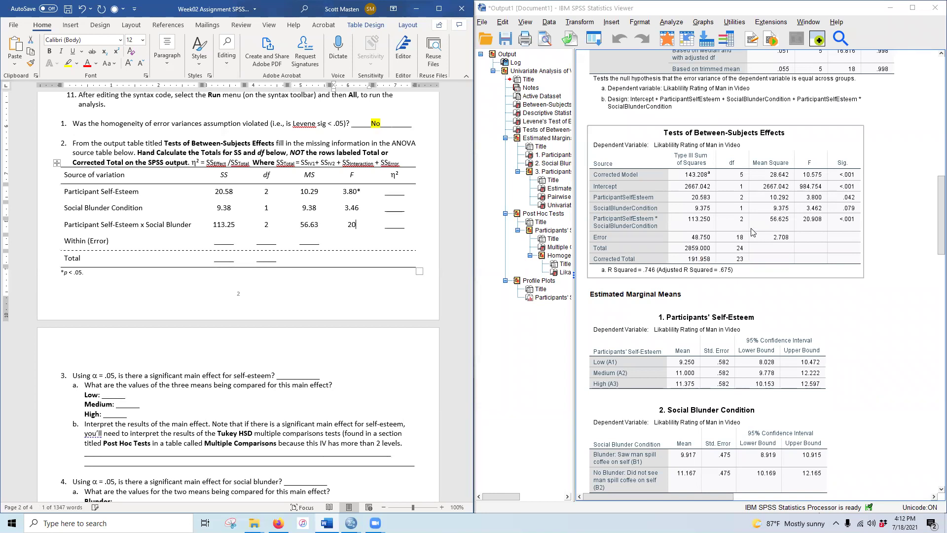
pyautogui.write('.91*')
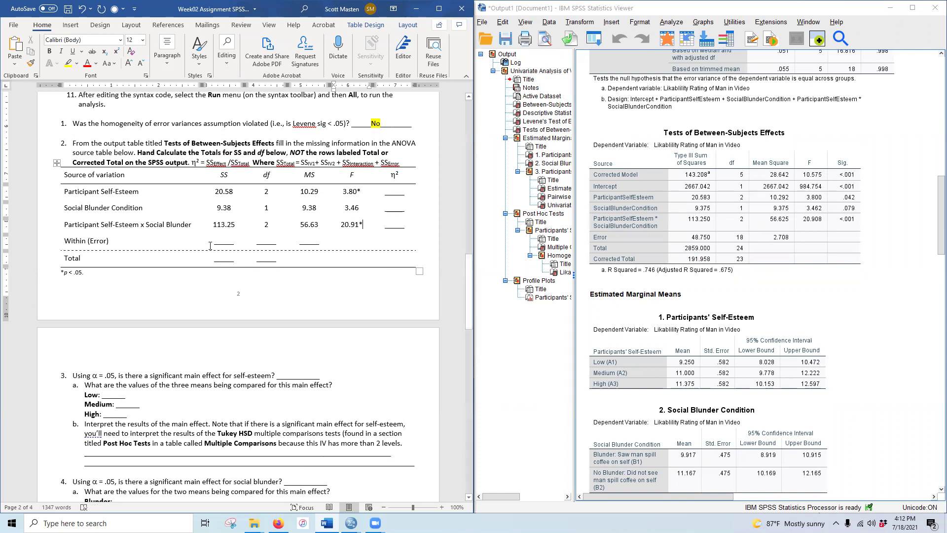
# - Fill in the Within (Error) row with SS 48.75, df 18 and MS 2.71
pyautogui.doubleClick(220, 241)
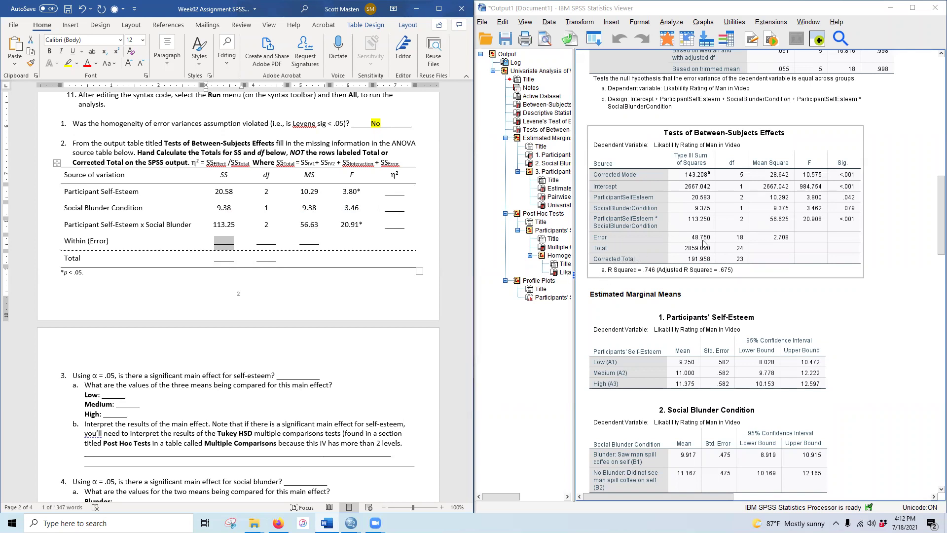
pyautogui.write('48.75')
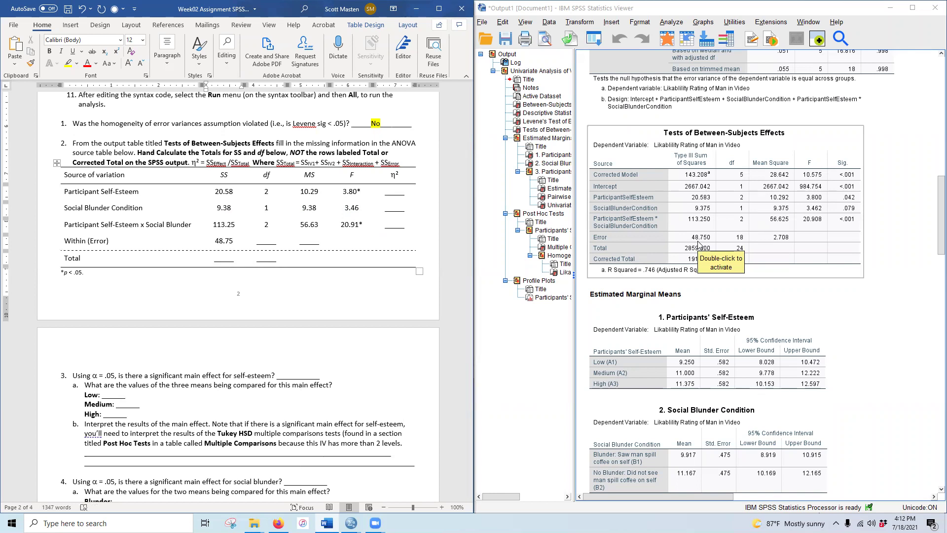
pyautogui.press('Tab')
pyautogui.write('18')
pyautogui.press('Tab')
pyautogui.write('2.71')
# - Open the Calculator in standard mode and place it between the ANOVA source table and the SPSS output
pyautogui.click(227, 258)
pyautogui.doubleClick(227, 257)
pyautogui.click(672, 274)
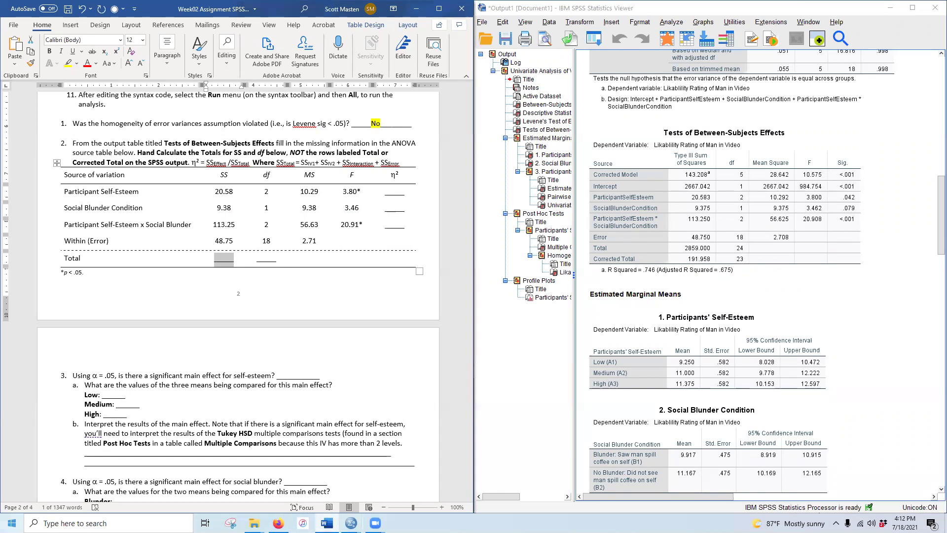
pyautogui.click(11, 523)
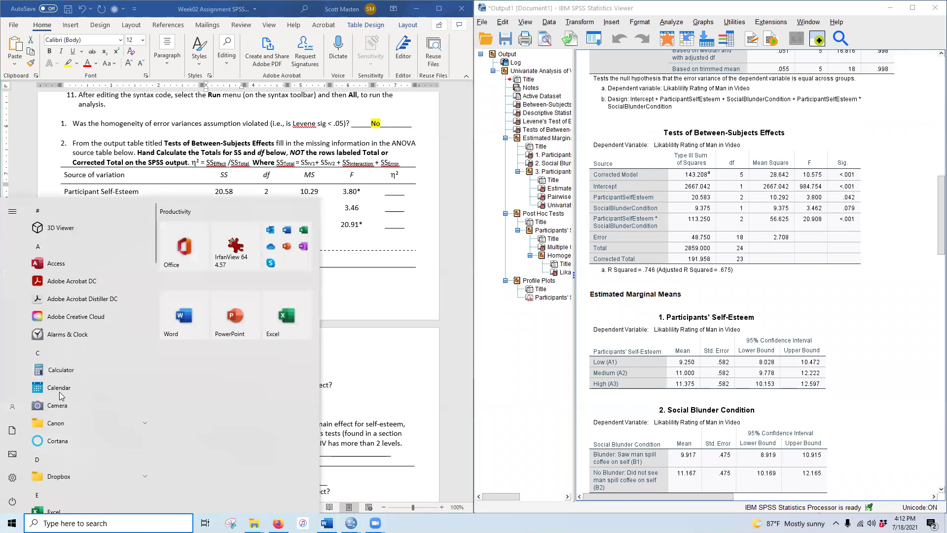
pyautogui.click(54, 369)
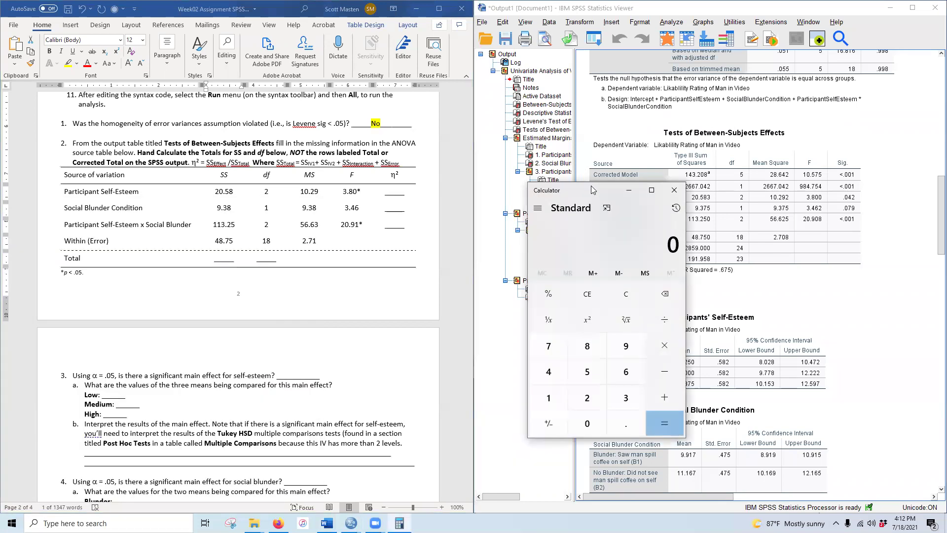
pyautogui.moveTo(591, 185); pyautogui.dragTo(479, 134)
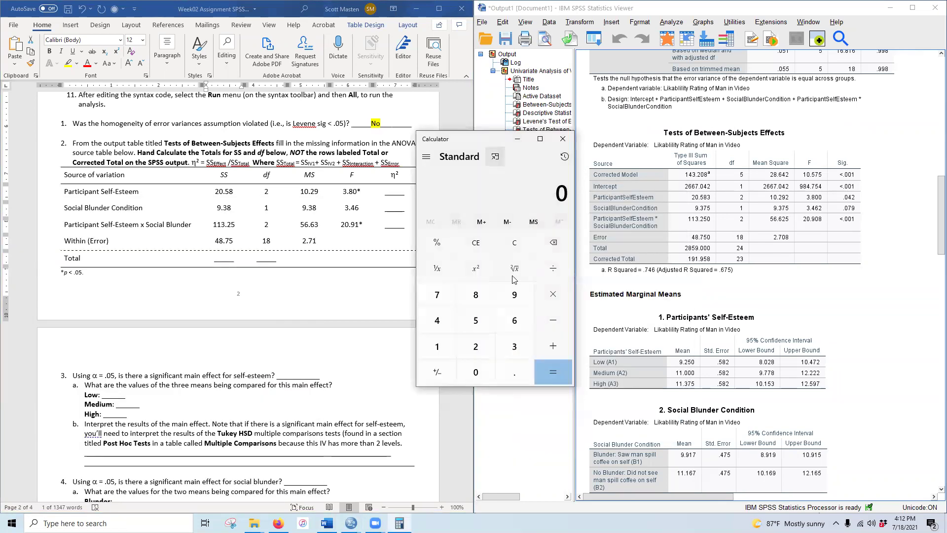
# - Try to total the SS column by adding 20.58, 3.38, 113.25 and 48.75, and clear the calculator
pyautogui.write('20.58')
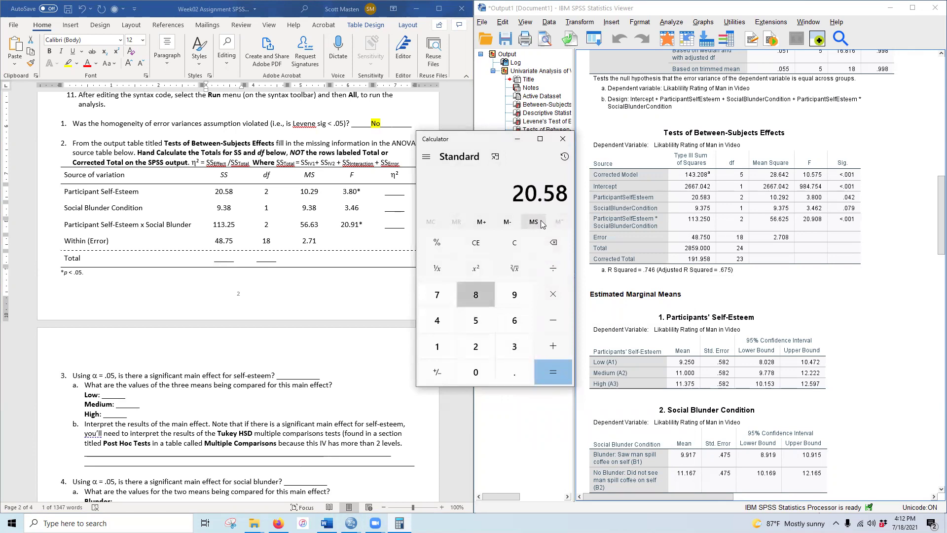
pyautogui.write('3.38')
pyautogui.press('+')
pyautogui.write('113.25')
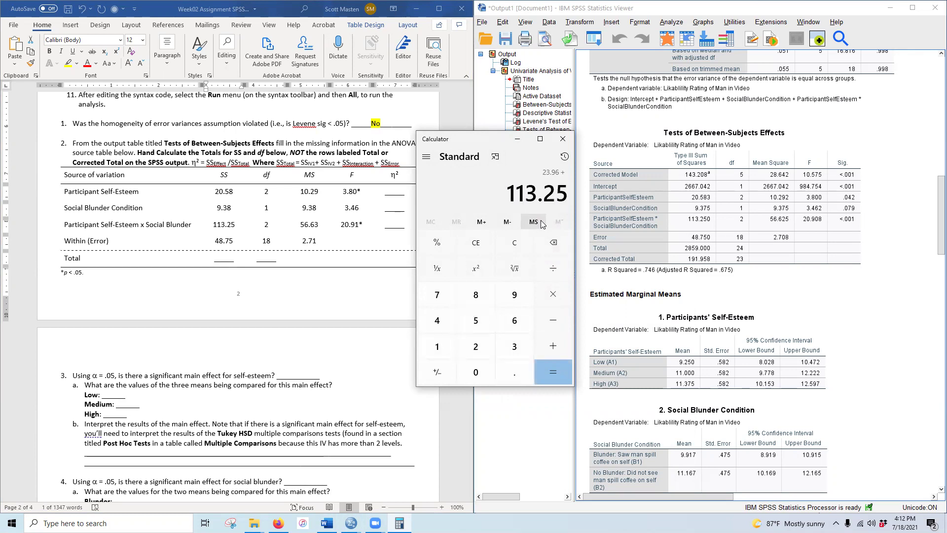
pyautogui.press('+')
pyautogui.write('48.75')
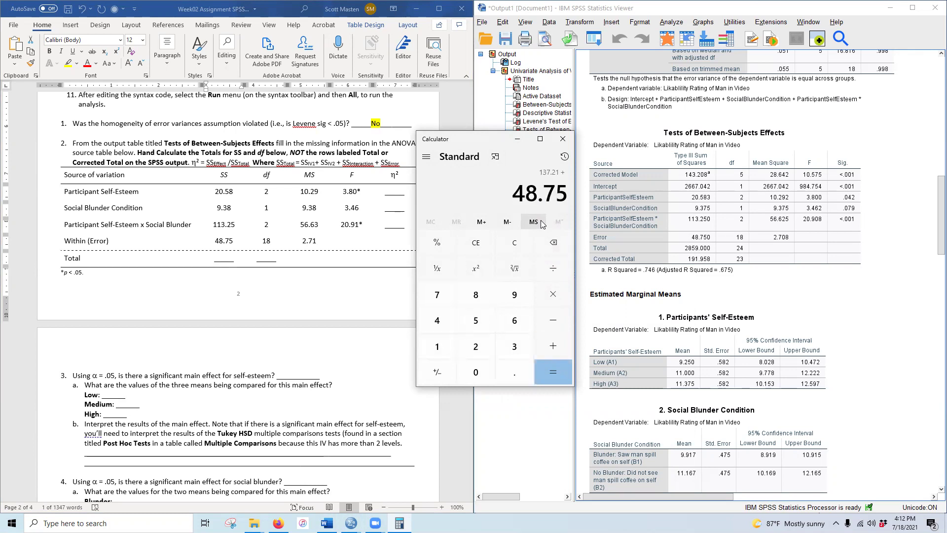
pyautogui.press('Return')
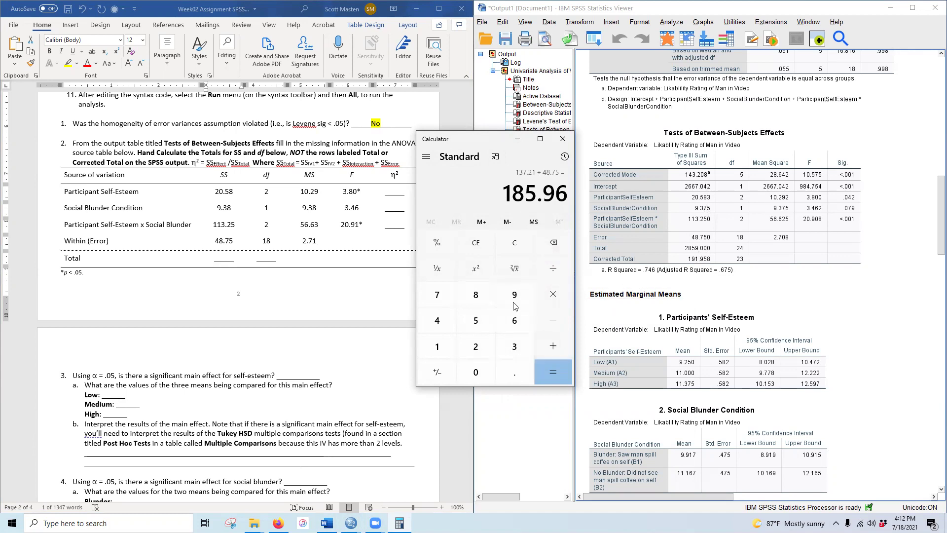
pyautogui.click(513, 244)
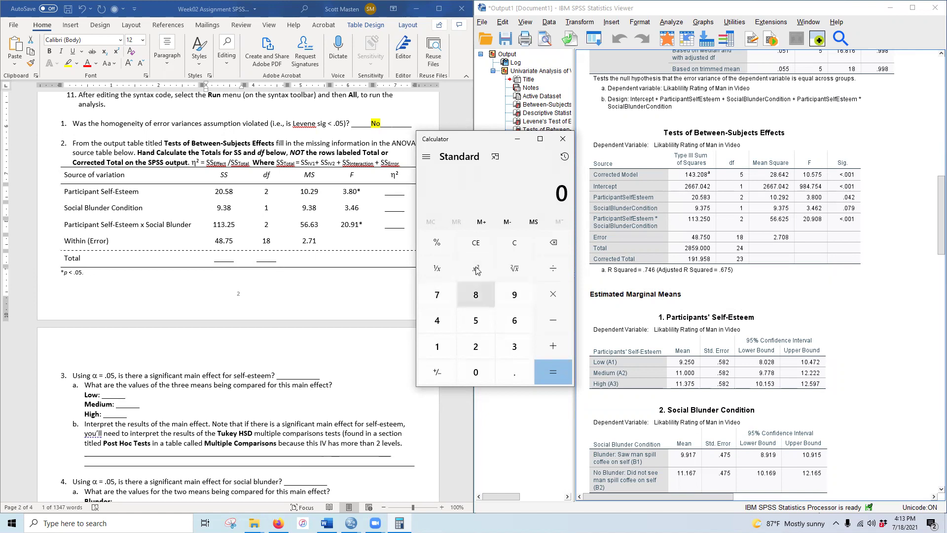
# - Calculate the total SS by adding 20.583, 9.375, 113.25 and 48.75
pyautogui.write('20.')
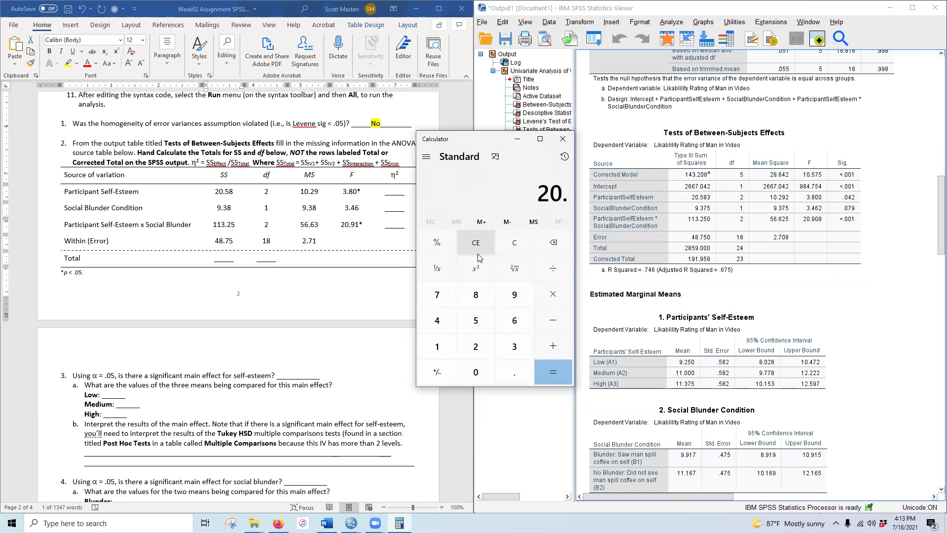
pyautogui.write('583 ')
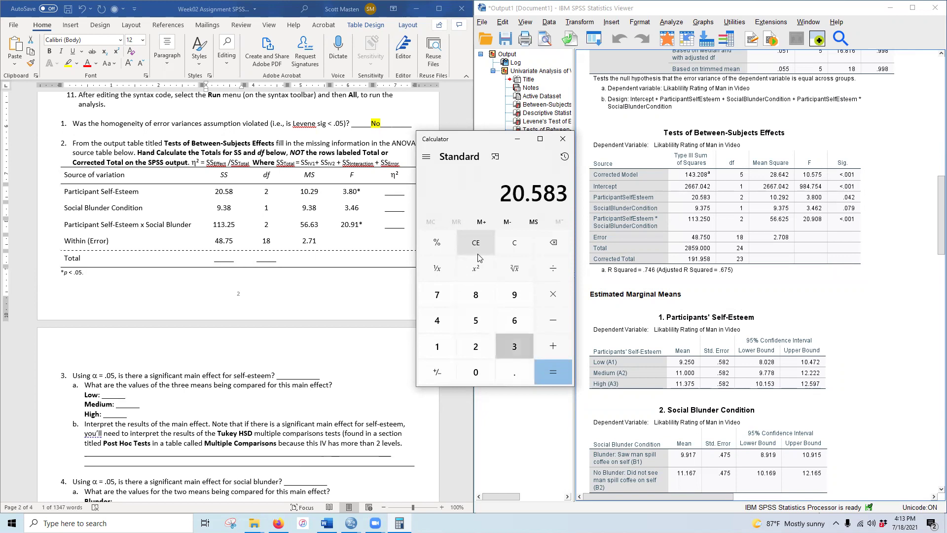
pyautogui.write('+ 9')
pyautogui.press('BackSpace')
pyautogui.write('75')
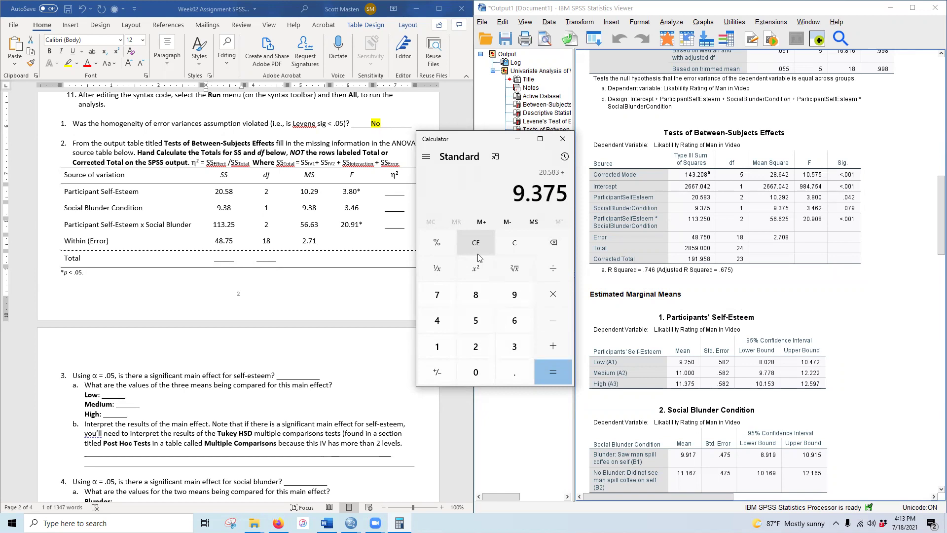
pyautogui.press('+')
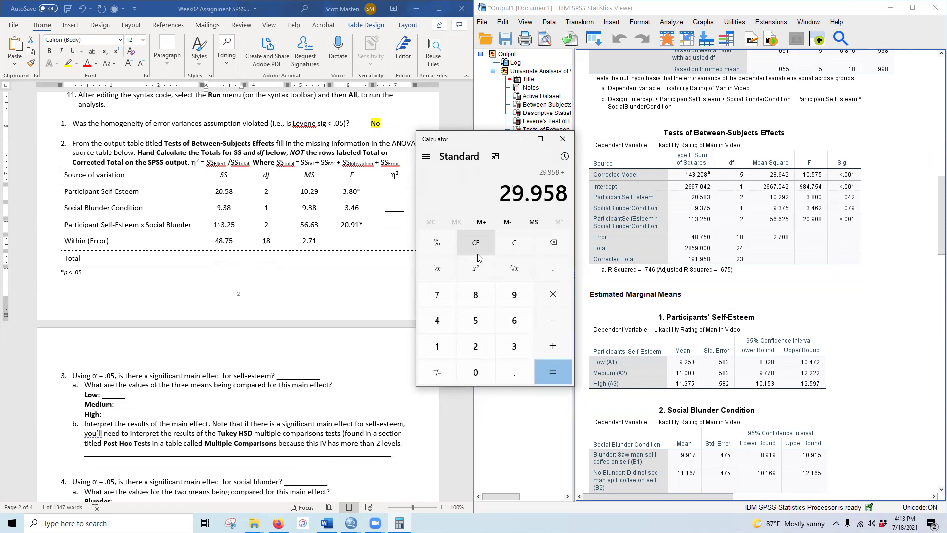
pyautogui.write('113.25')
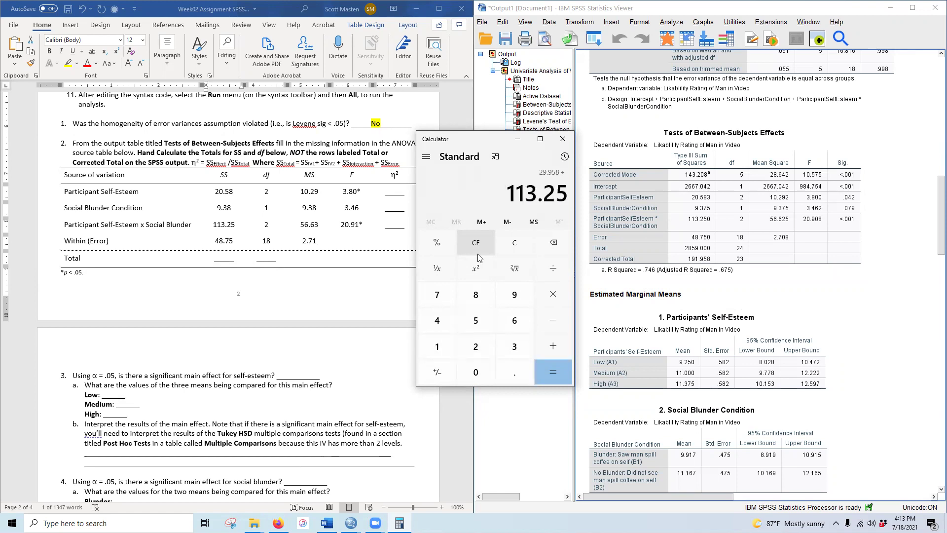
pyautogui.press('+')
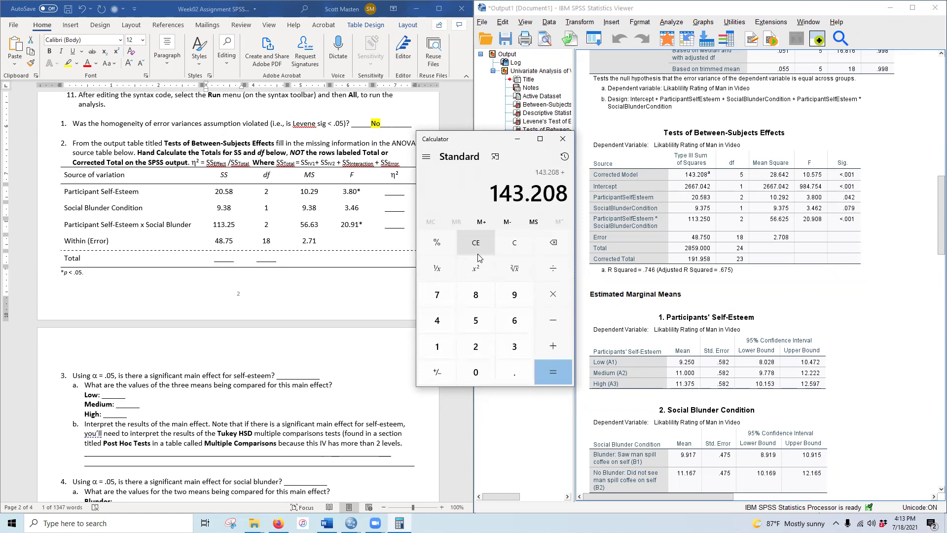
pyautogui.write('48.75')
pyautogui.press('Return')
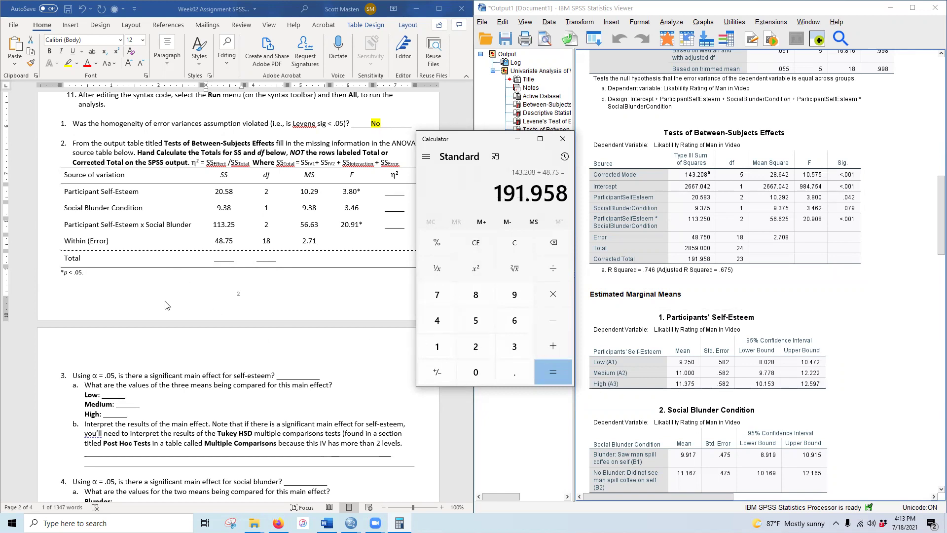
# - Fill in the Total row of the ANOVA source table with SS 191.96 and df 23
pyautogui.doubleClick(228, 260)
pyautogui.write('191.96')
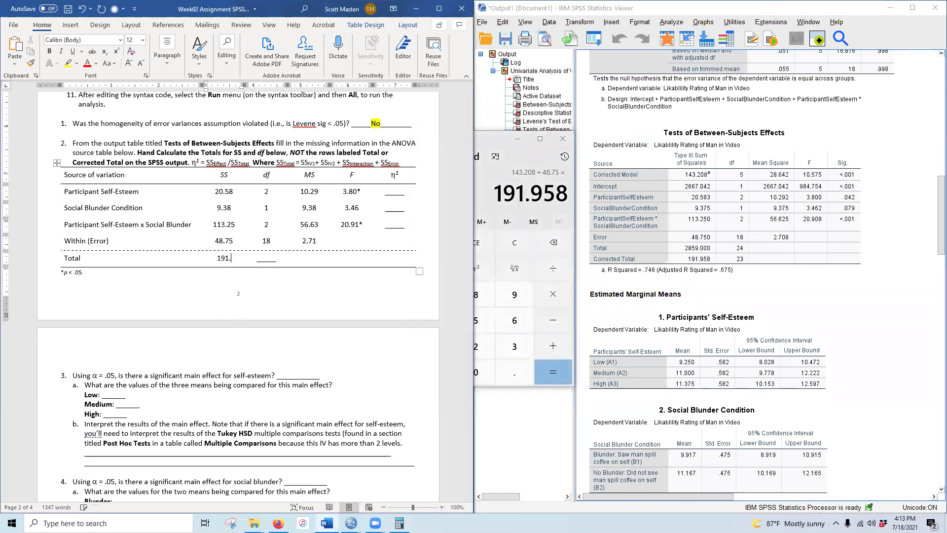
pyautogui.doubleClick(265, 257)
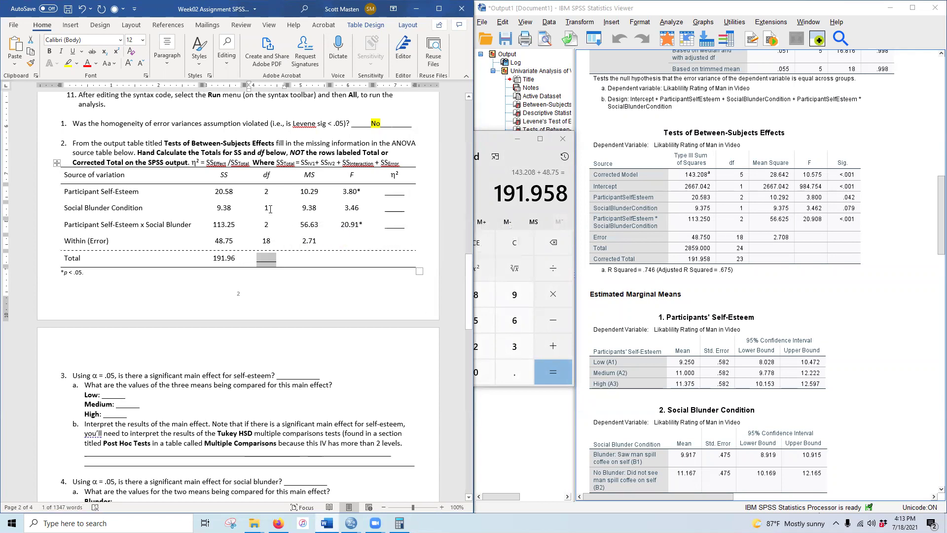
pyautogui.write('23')
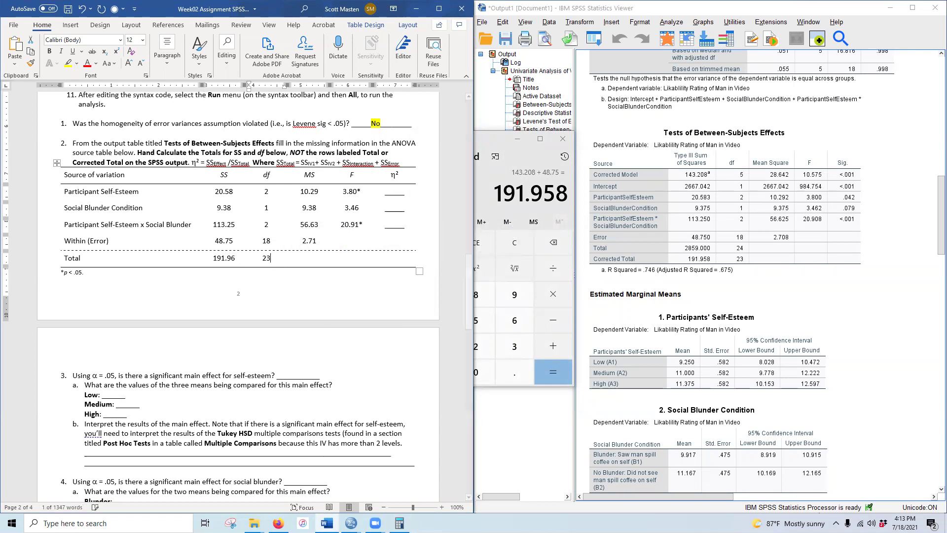
# - Divide 20.58 by 191.96 in the calculator and enter .11 as the η² for Participant Self-Esteem
pyautogui.click(500, 141)
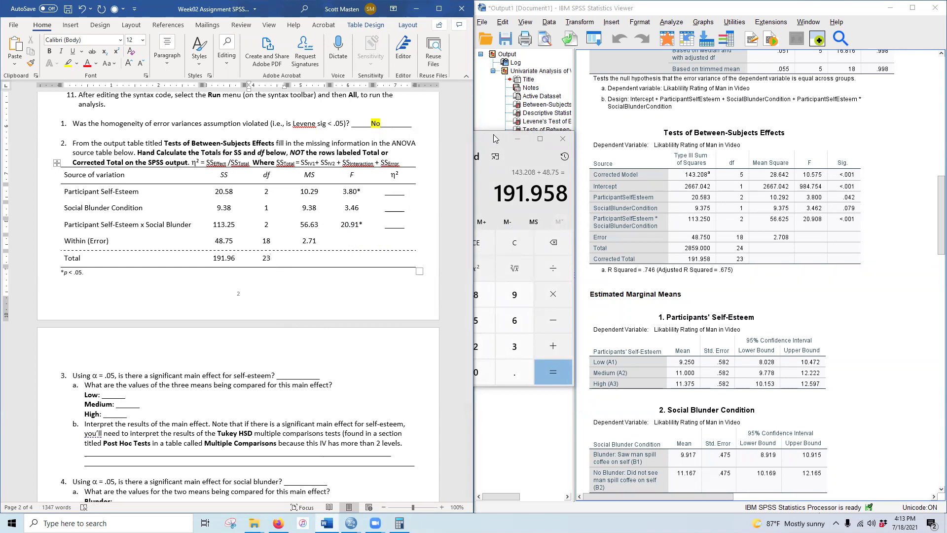
pyautogui.moveTo(495, 139); pyautogui.dragTo(564, 127)
pyautogui.press('Delete')
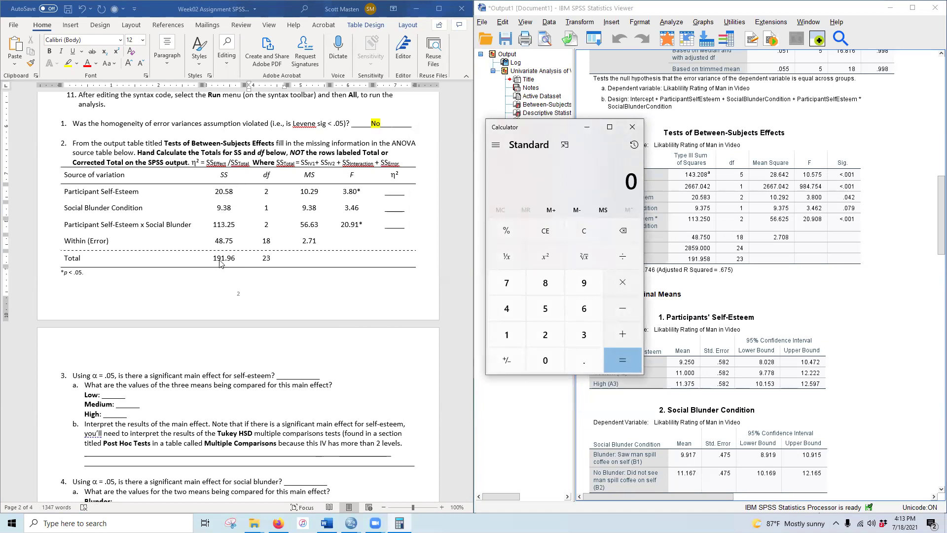
pyautogui.write('20.58')
pyautogui.write('/191.')
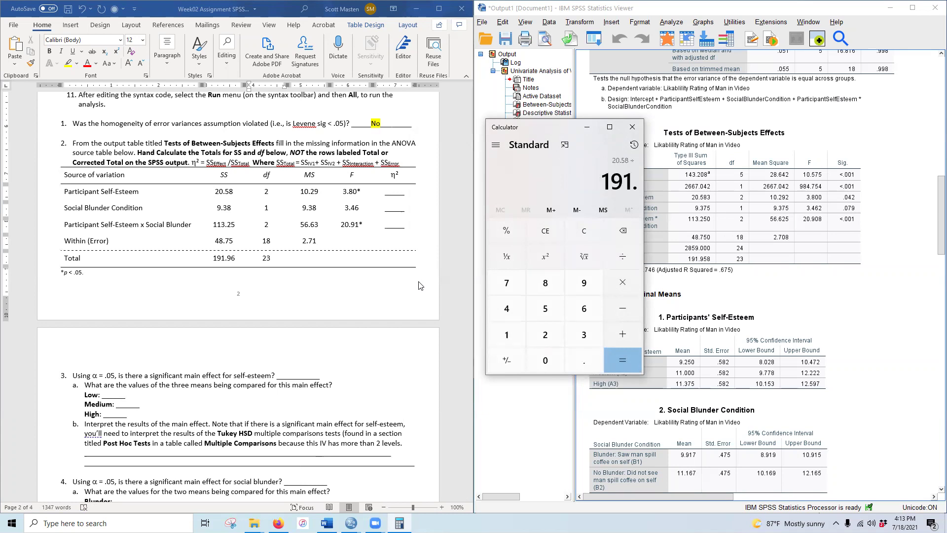
pyautogui.write('96')
pyautogui.press('Return')
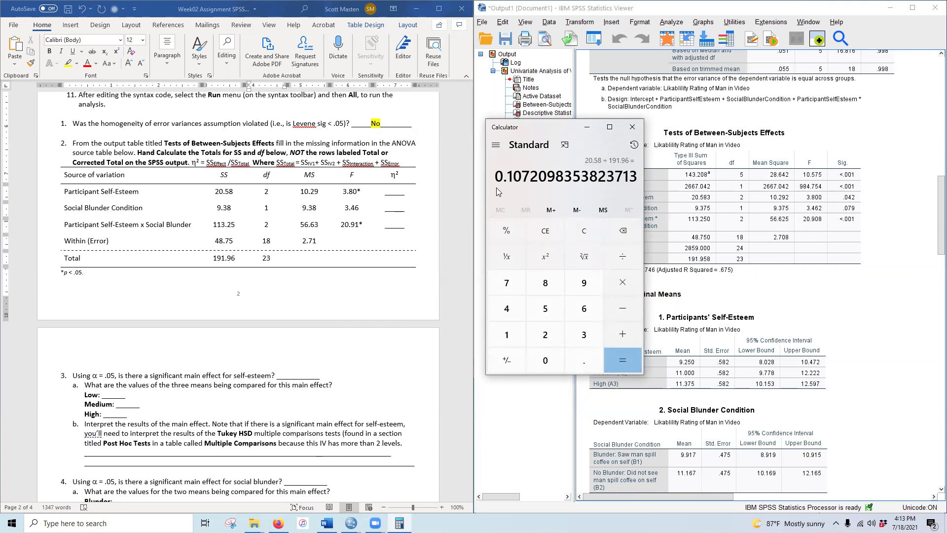
pyautogui.doubleClick(395, 193)
pyautogui.write('.11')
# - Divide 9.38 by 191.96 in the calculator and enter .05 as the η² for Social Blunder Condition
pyautogui.doubleClick(398, 208)
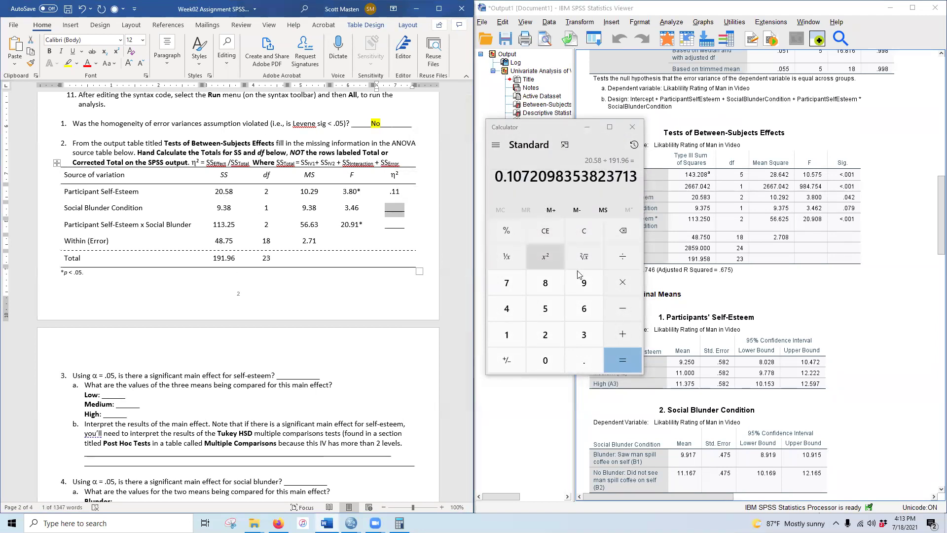
pyautogui.click(586, 232)
pyautogui.click(598, 272)
pyautogui.write('.38')
pyautogui.write('/191.96')
pyautogui.press('Return')
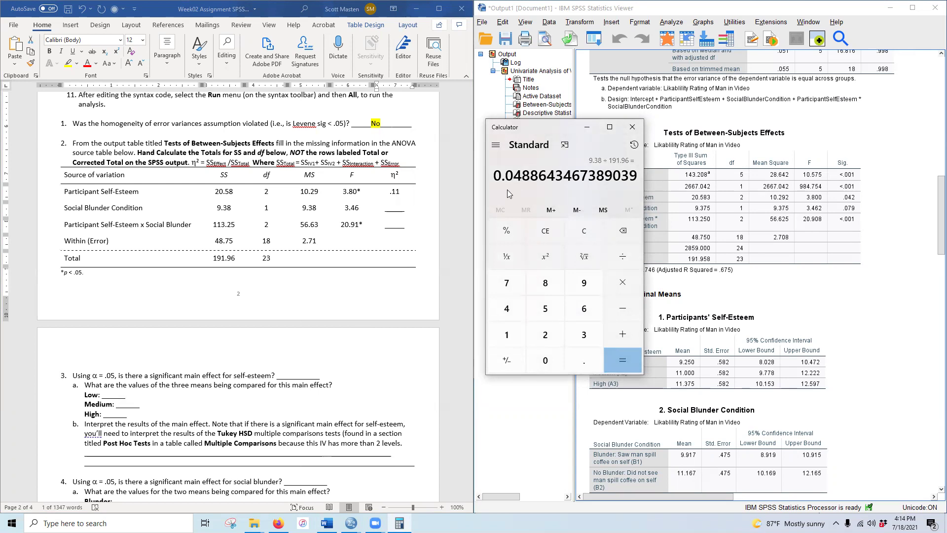
pyautogui.moveTo(386, 210); pyautogui.dragTo(435, 214)
pyautogui.write('.05')
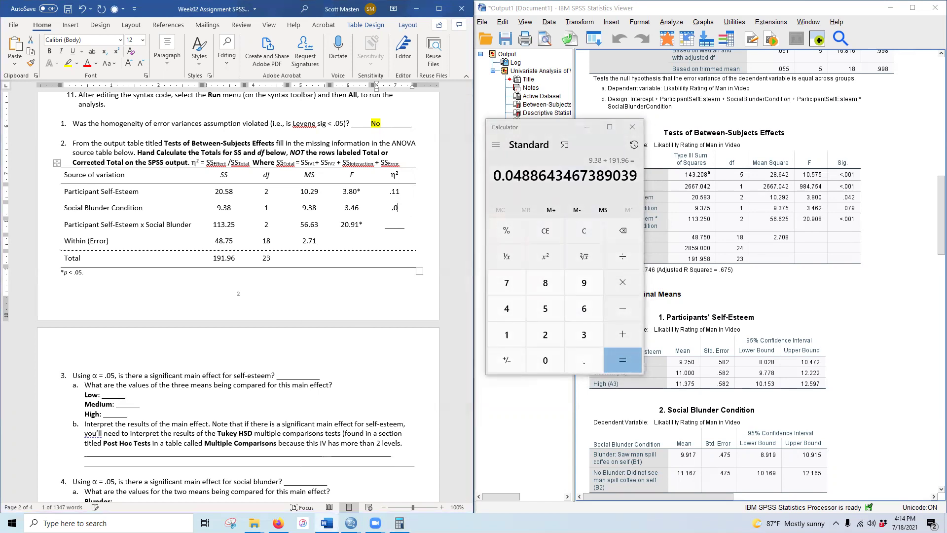
# - Divide 113.25 by 191.96, enter .59 as the η² for Participant Self-Esteem x Social Blunder, and minimize the calculator
pyautogui.click(584, 232)
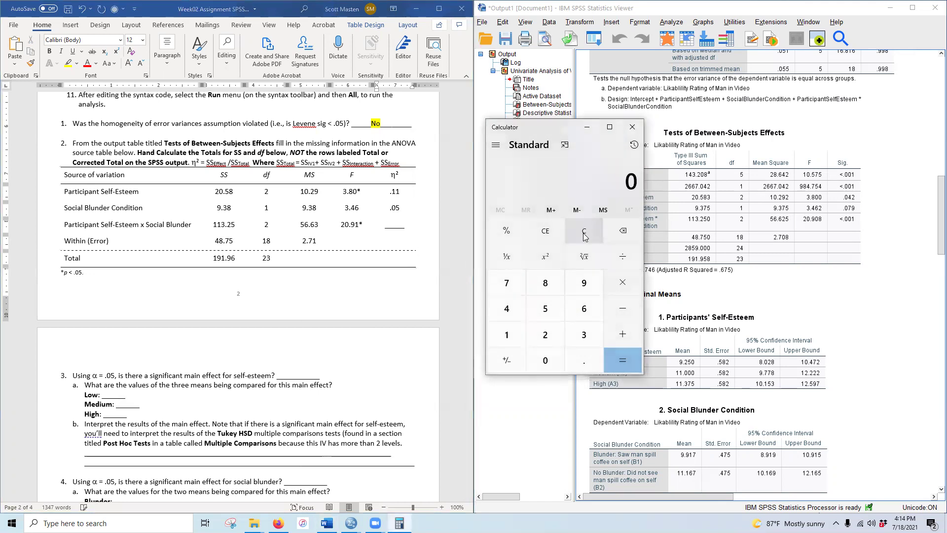
pyautogui.write('113.25')
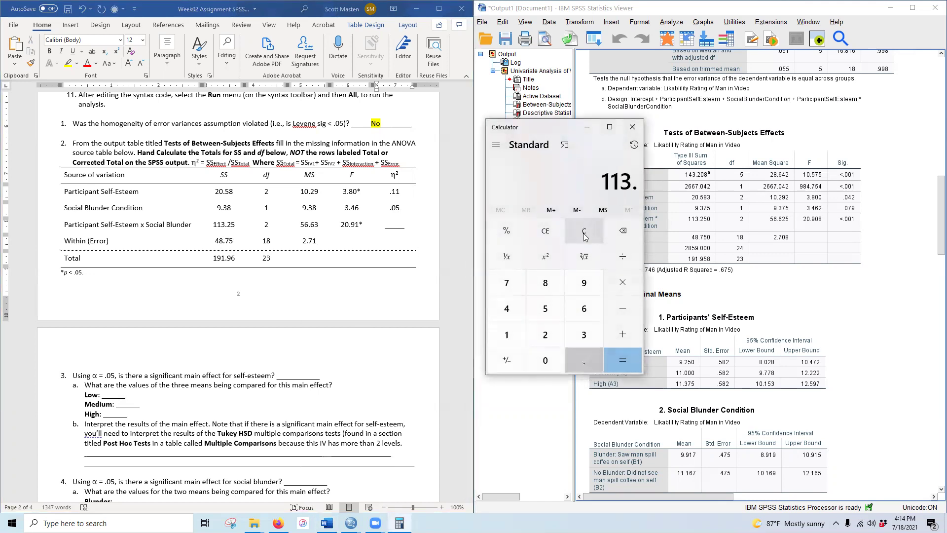
pyautogui.press('/')
pyautogui.write('191.96')
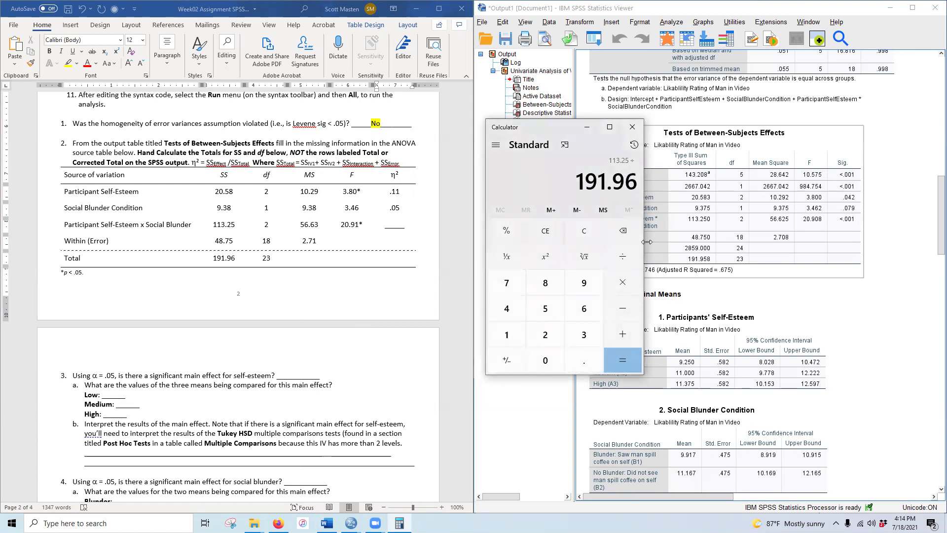
pyautogui.press('Return')
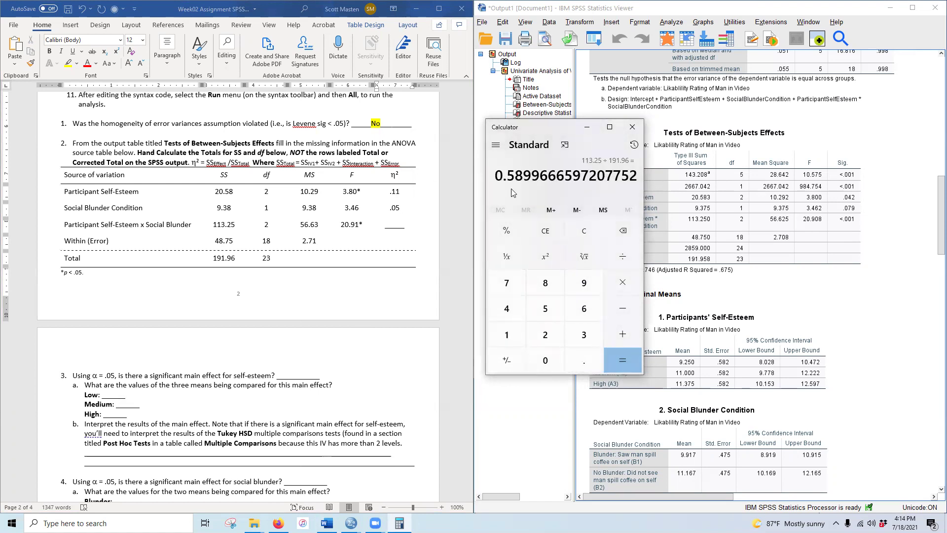
pyautogui.doubleClick(397, 228)
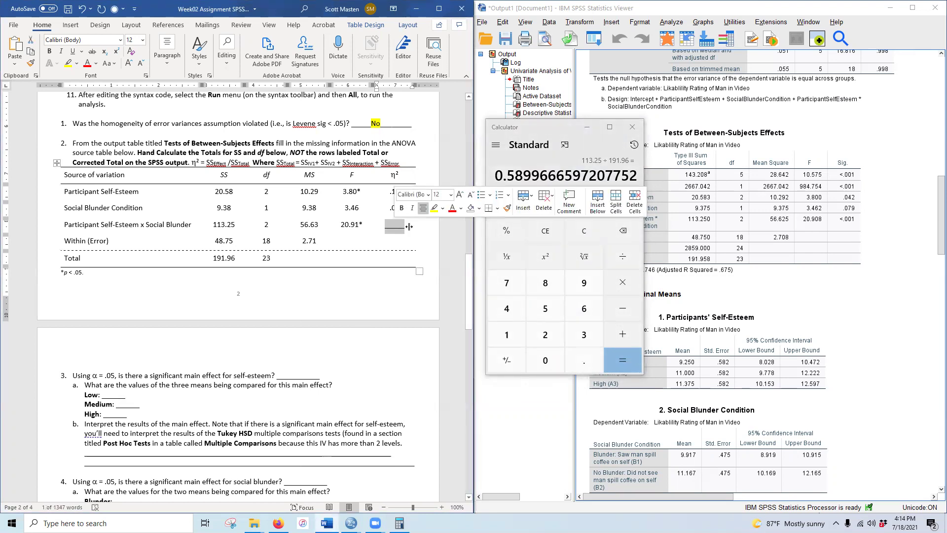
pyautogui.write('.59')
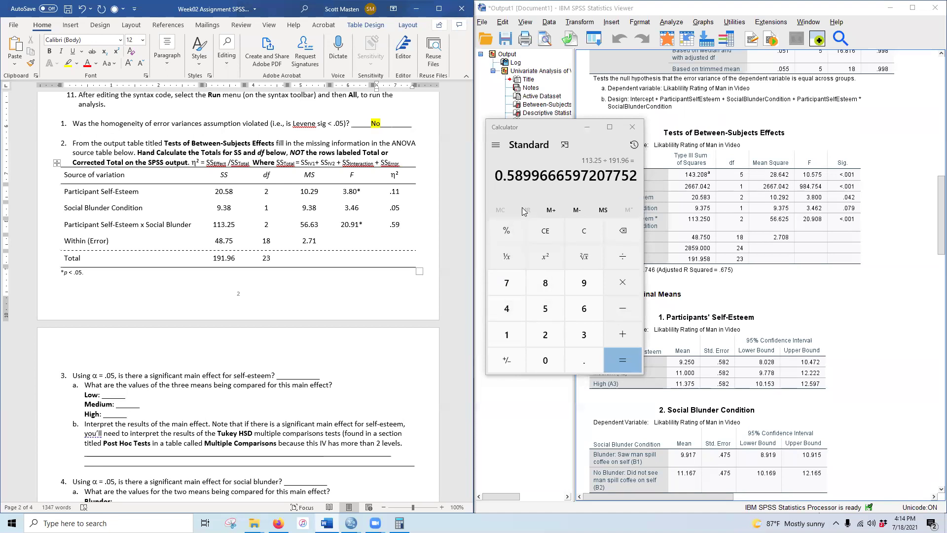
pyautogui.click(589, 127)
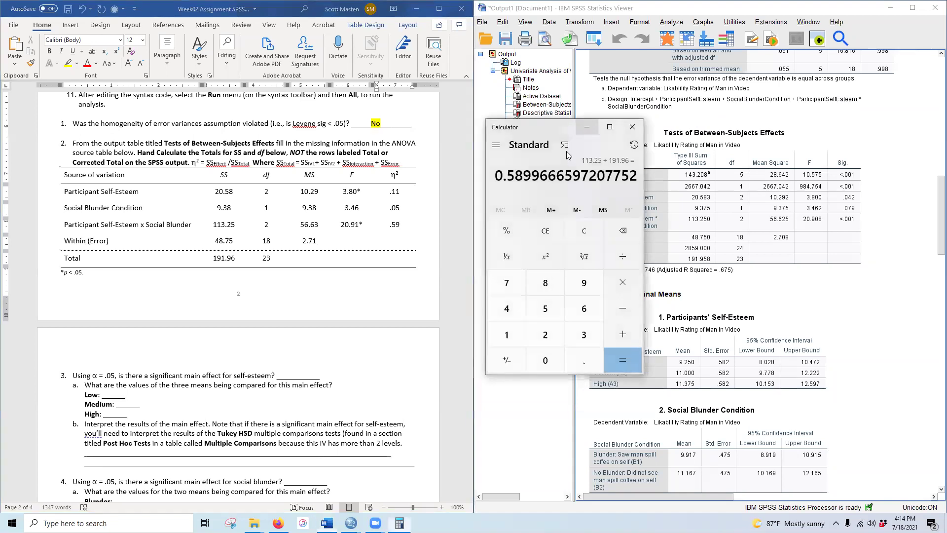
# - Highlight all the filled-in values of the ANOVA source table in yellow and save the document
pyautogui.moveTo(220, 193); pyautogui.dragTo(397, 254)
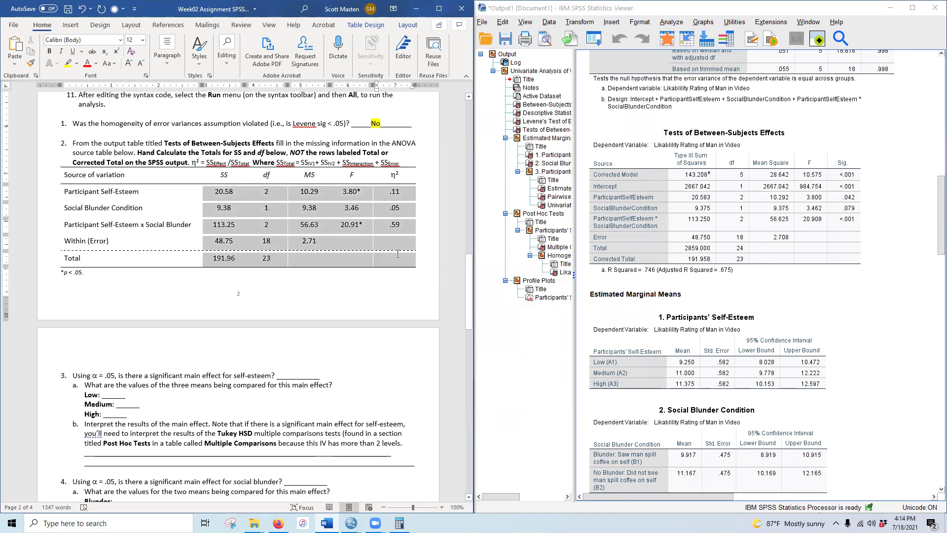
pyautogui.click(68, 63)
pyautogui.click(68, 9)
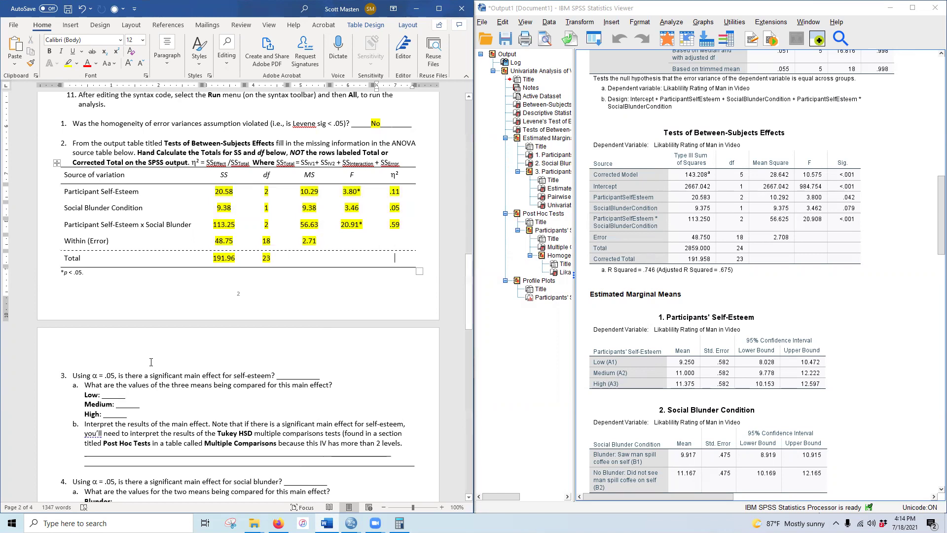
# - Answer question 3 on the significant main effect for self-esteem with Yes and highlight the answer in yellow
pyautogui.scroll(-4, 171, 359)
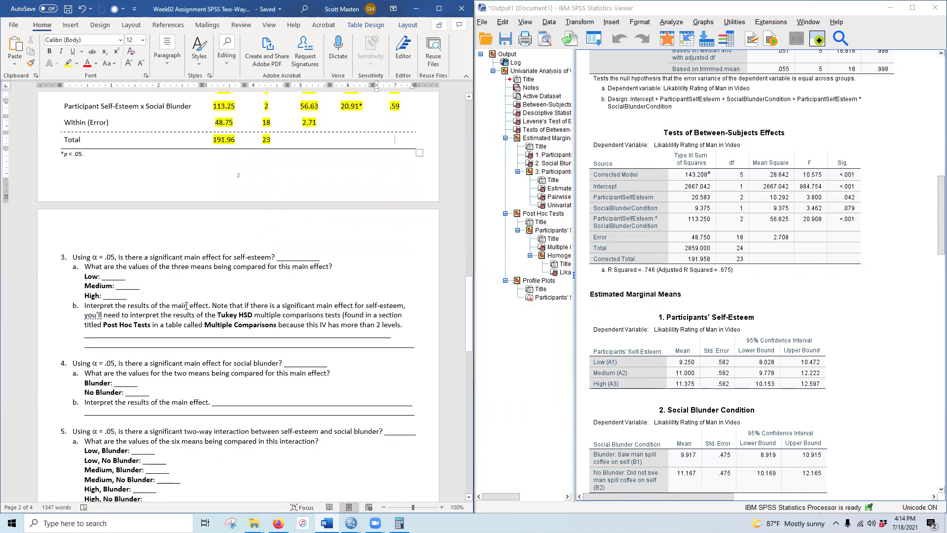
pyautogui.scroll(3, 187, 306)
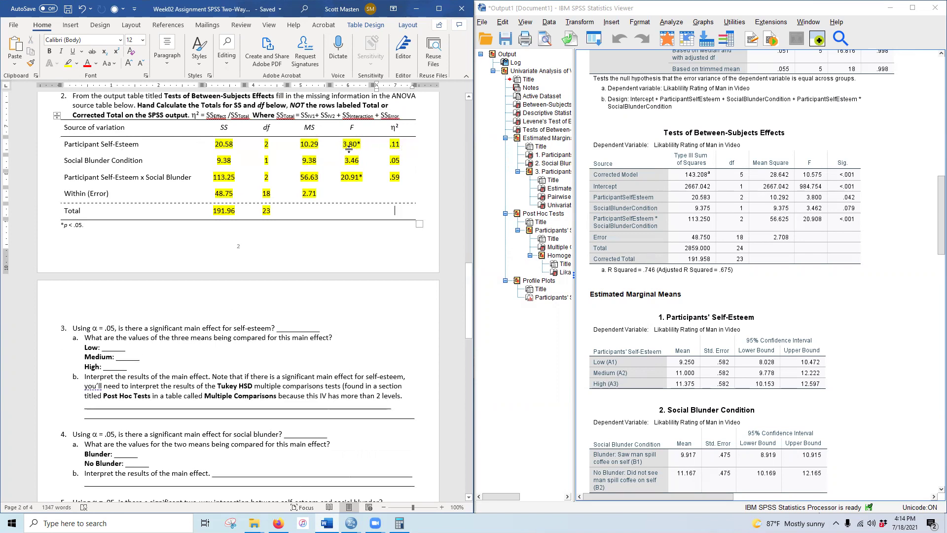
pyautogui.scroll(-3, 274, 315)
pyautogui.click(845, 203)
pyautogui.click(293, 257)
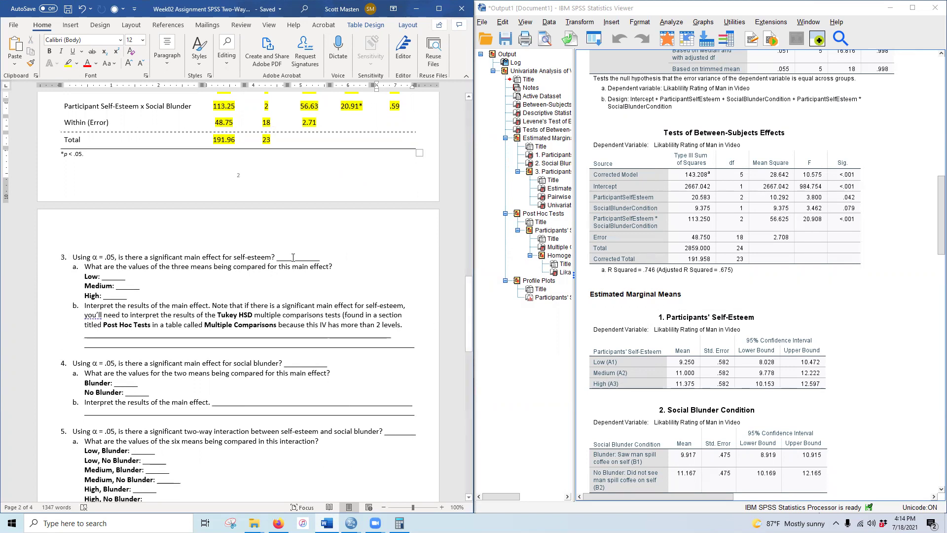
pyautogui.moveTo(283, 257); pyautogui.dragTo(309, 259)
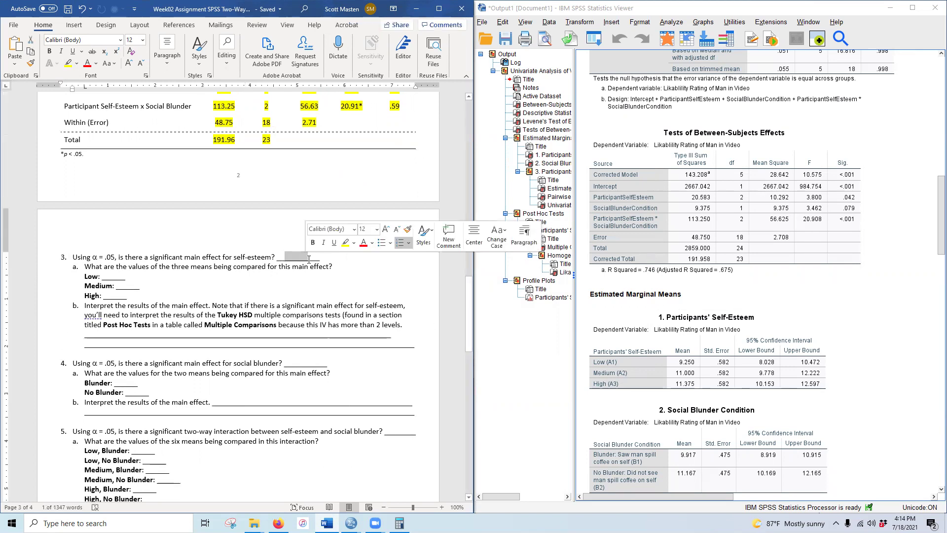
pyautogui.write('Yes')
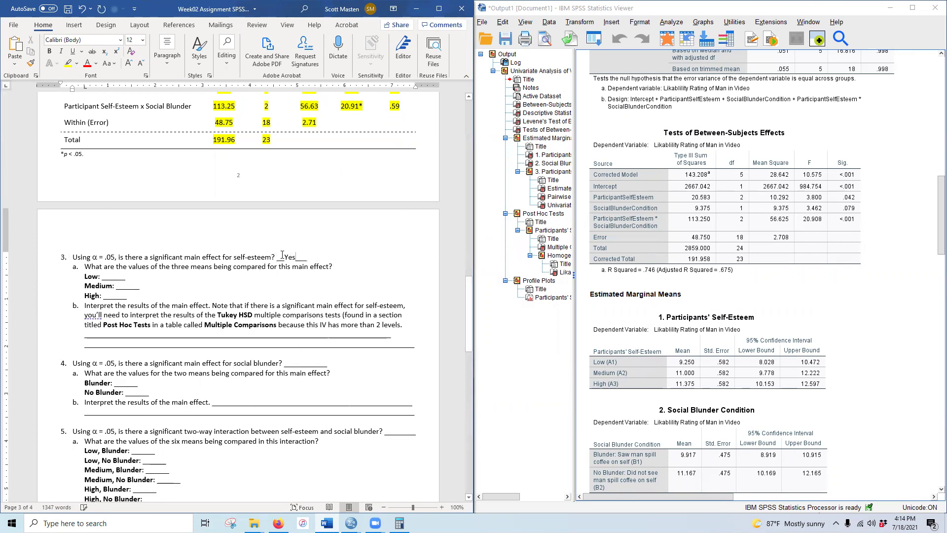
pyautogui.moveTo(284, 256); pyautogui.dragTo(295, 256)
pyautogui.click(68, 63)
# - Fill in question 3a's self-esteem means from the Descriptive Statistics table: Low 9.25, Medium 11.00 and High 11.38
pyautogui.click(735, 369)
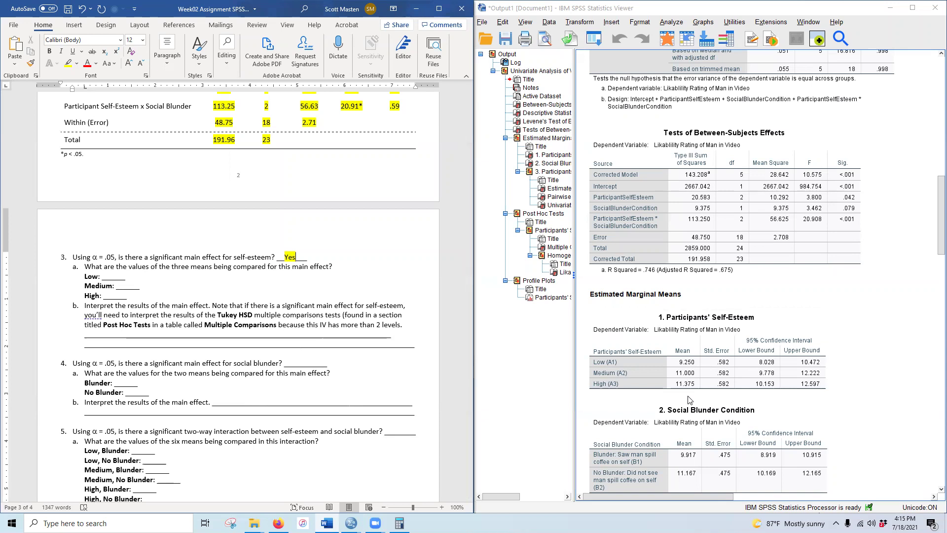
pyautogui.scroll(15, 690, 390)
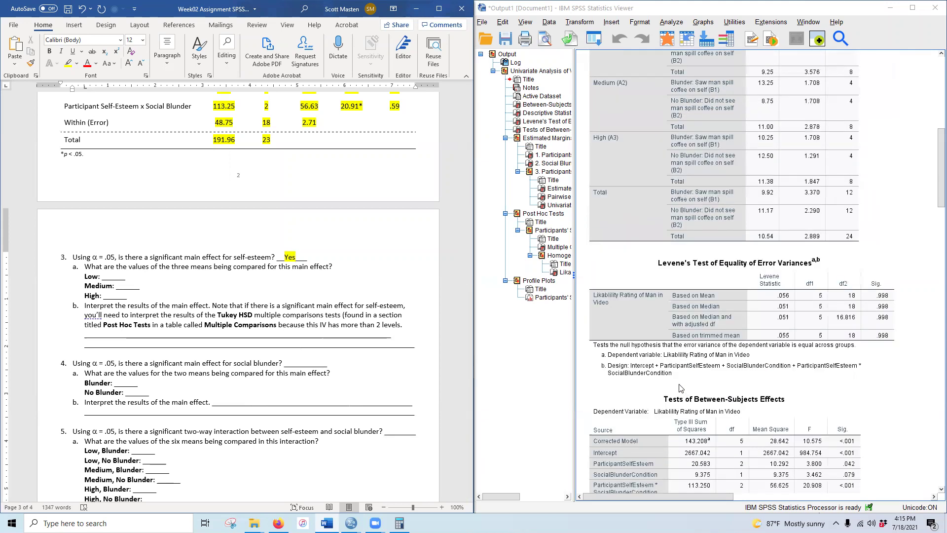
pyautogui.scroll(-8, 787, 371)
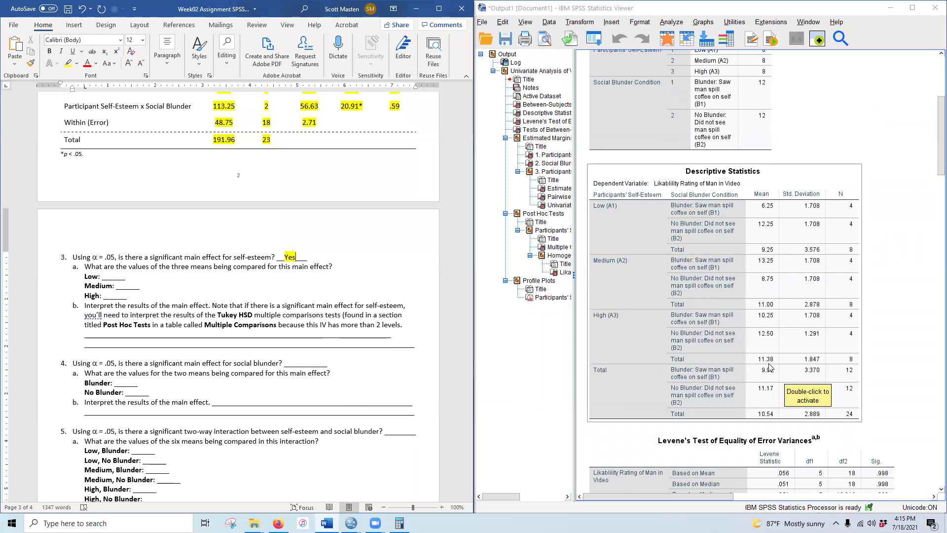
pyautogui.doubleClick(113, 277)
pyautogui.write('9.25')
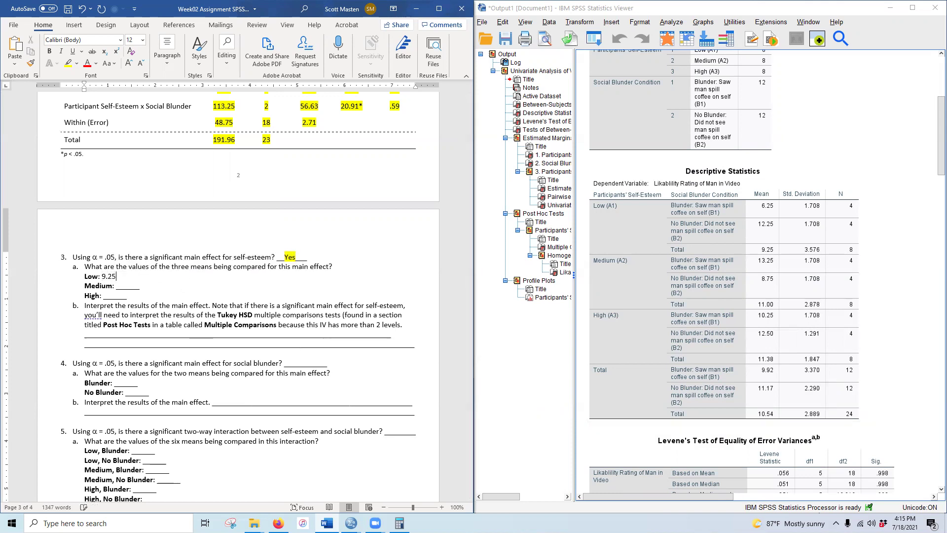
pyautogui.doubleClick(126, 286)
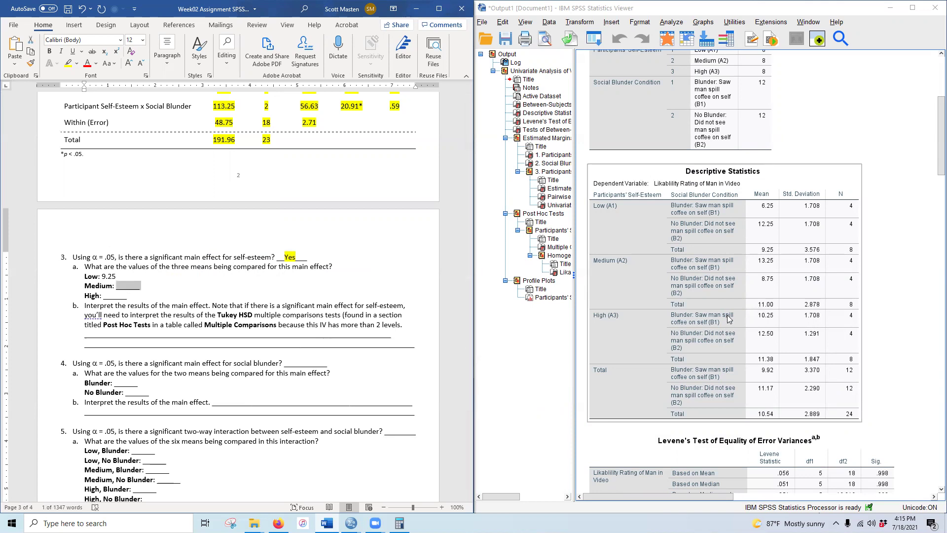
pyautogui.write('11.00')
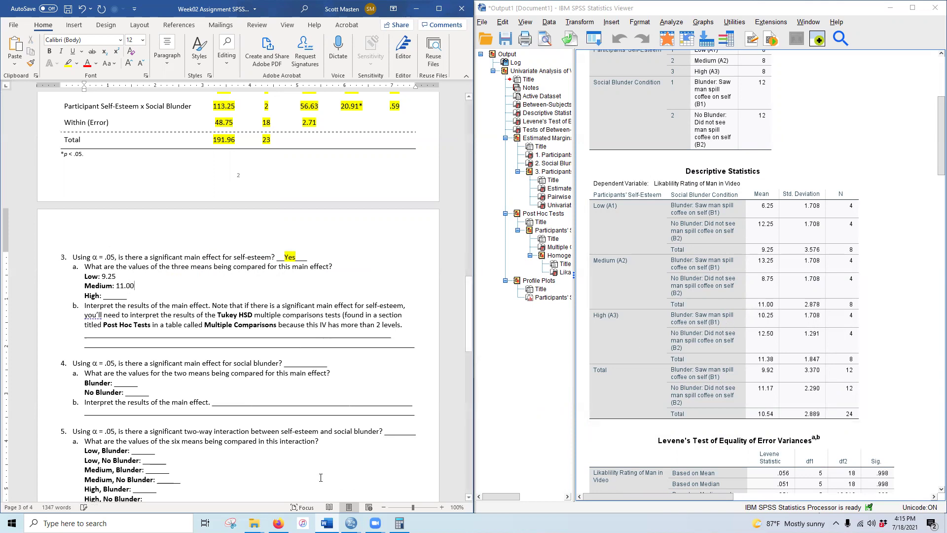
pyautogui.doubleClick(116, 295)
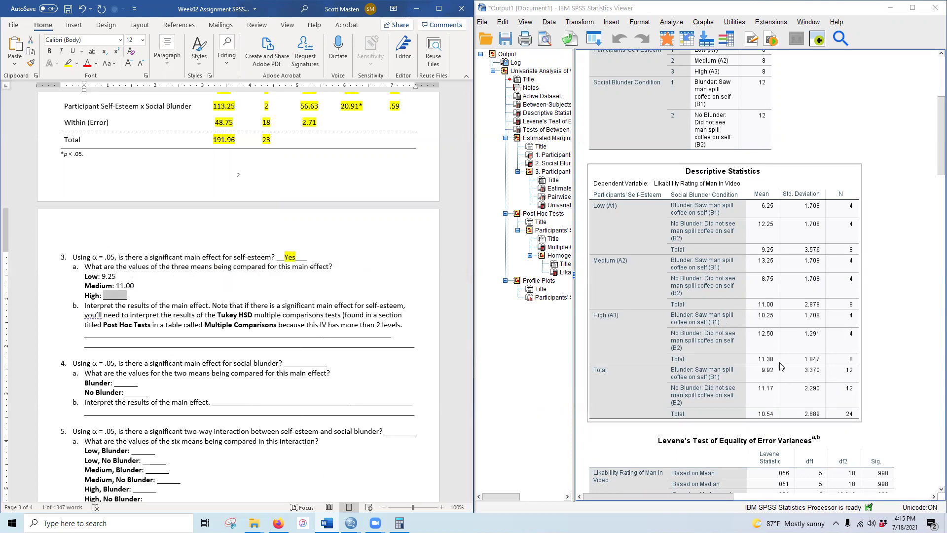
pyautogui.write('11.38')
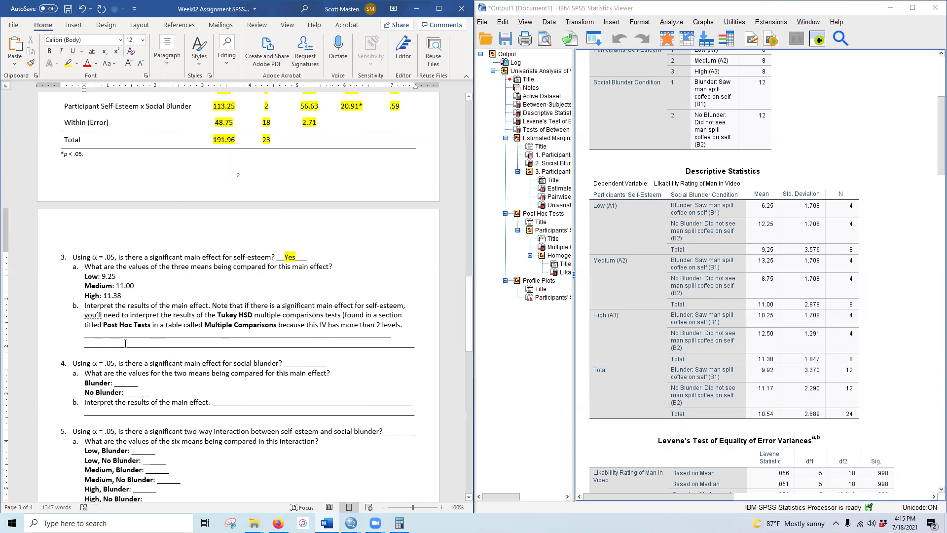
# - Replace question 3b's first blank line with "Participants with low self-esteem had lower overall likability ratings than those with high self-esteem.", based on the Tukey HSD comparisons
pyautogui.scroll(-1, 126, 343)
pyautogui.scroll(-10, 745, 300)
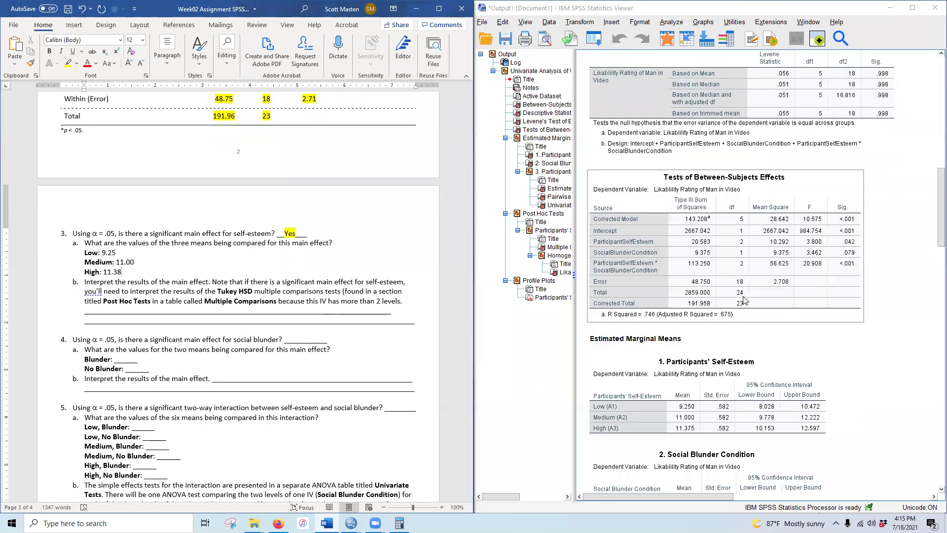
pyautogui.scroll(-20, 744, 299)
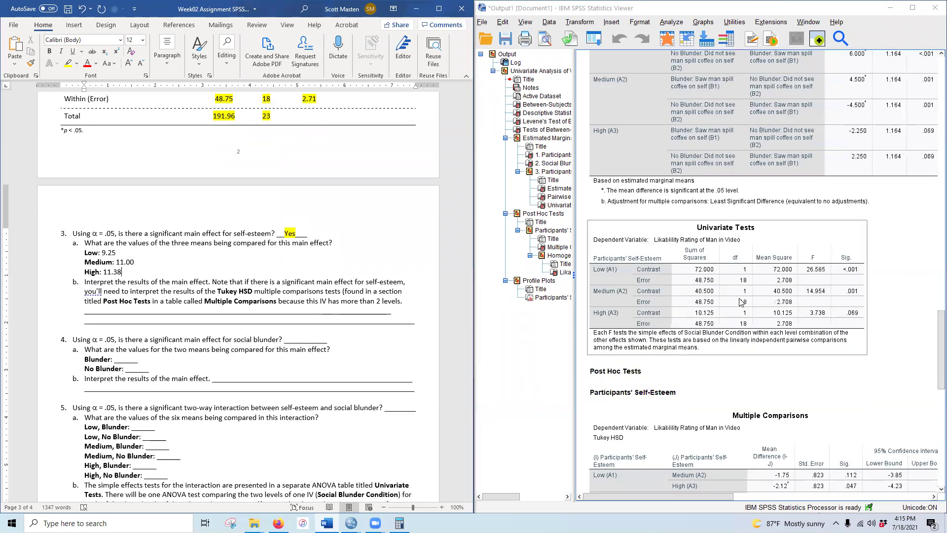
pyautogui.scroll(-7, 741, 301)
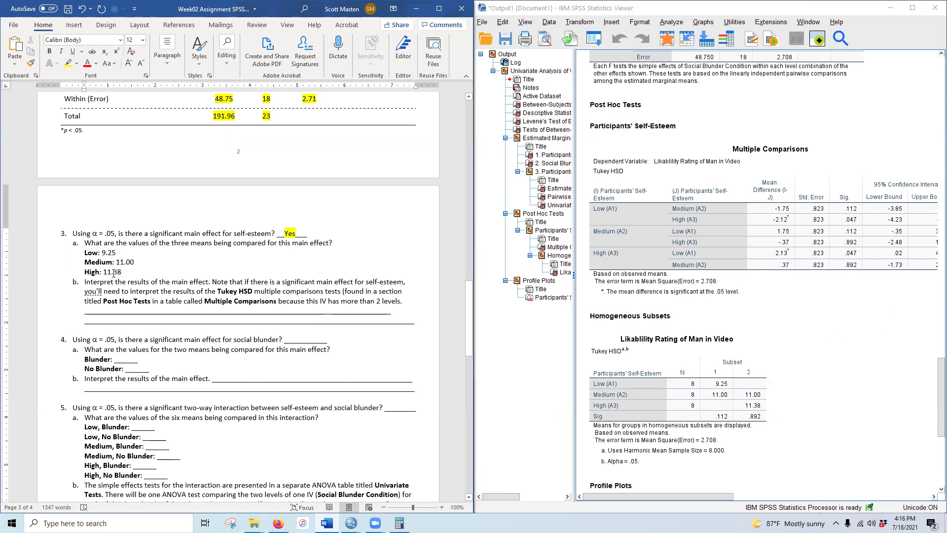
pyautogui.click(601, 237)
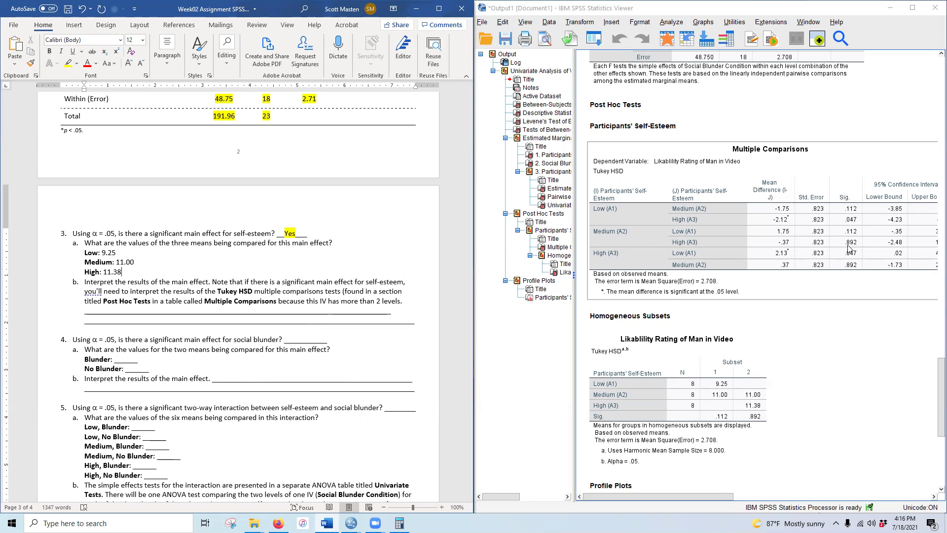
pyautogui.click(464, 352)
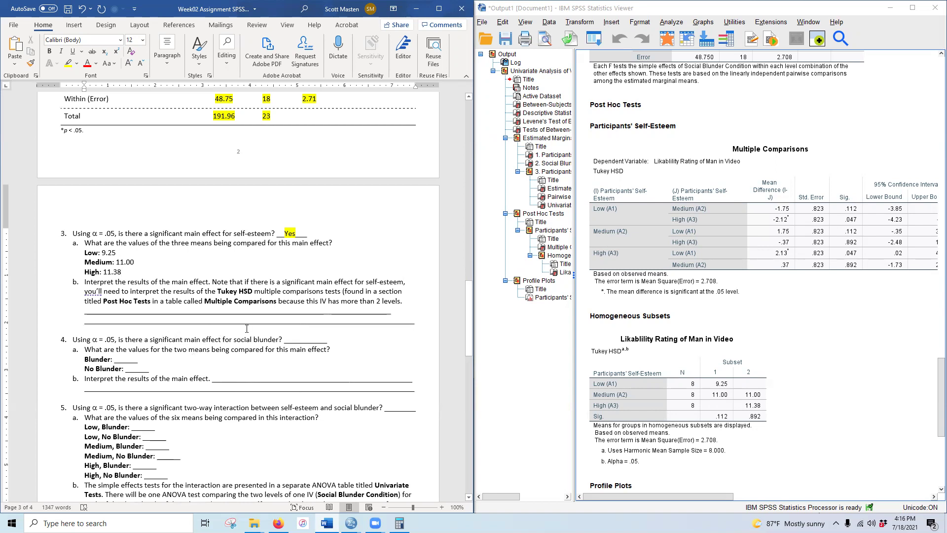
pyautogui.moveTo(86, 311); pyautogui.dragTo(390, 313)
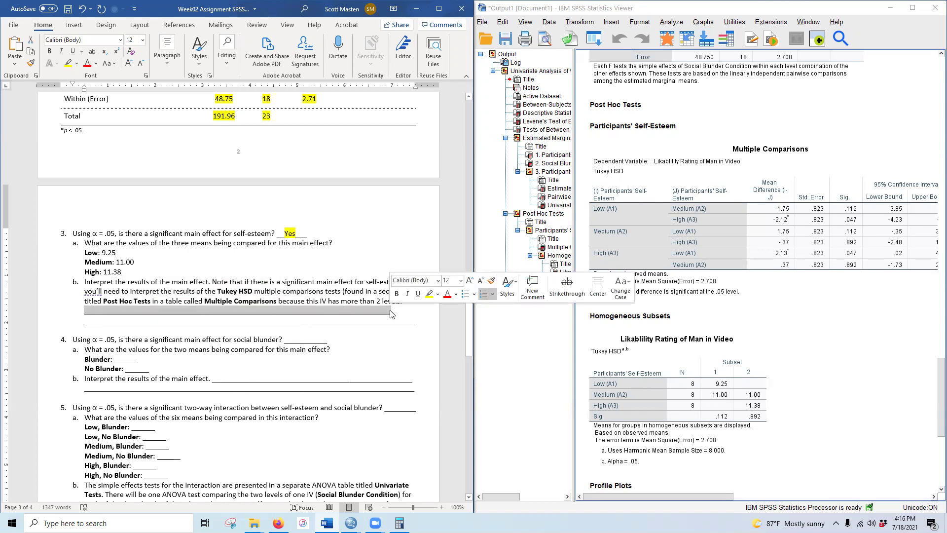
pyautogui.write('Par')
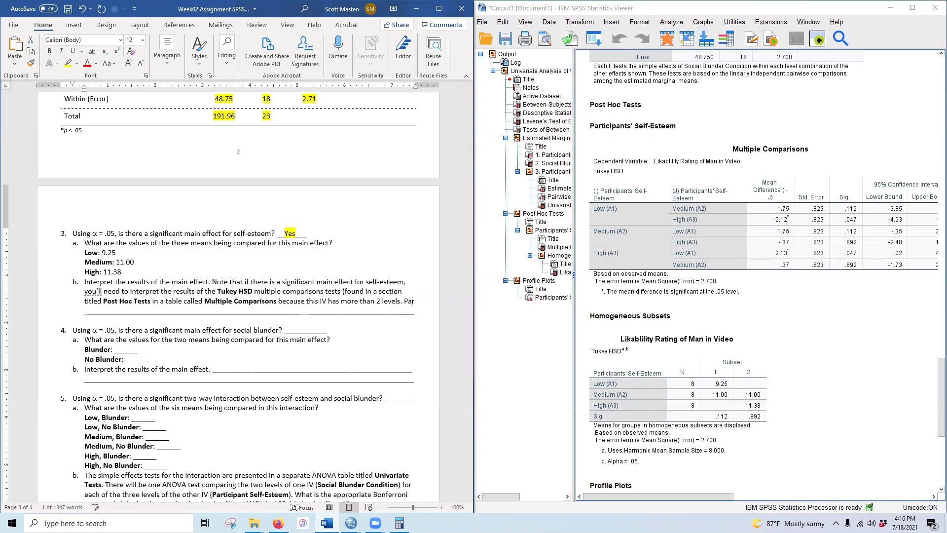
pyautogui.write('ticipatns with low')
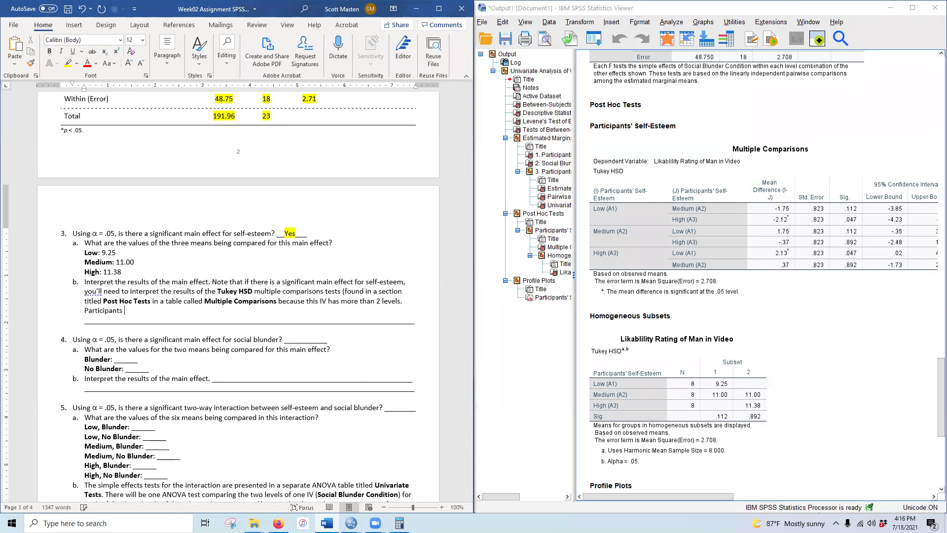
pyautogui.write(' self-esteem rat')
pyautogui.write('ed')
pyautogui.press('BackSpace')
pyautogui.press('BackSpace')
pyautogui.press('BackSpace')
pyautogui.press('BackSpace')
pyautogui.press('BackSpace')
pyautogui.write('had l ')
pyautogui.write('ower overall li')
pyautogui.write('kability')
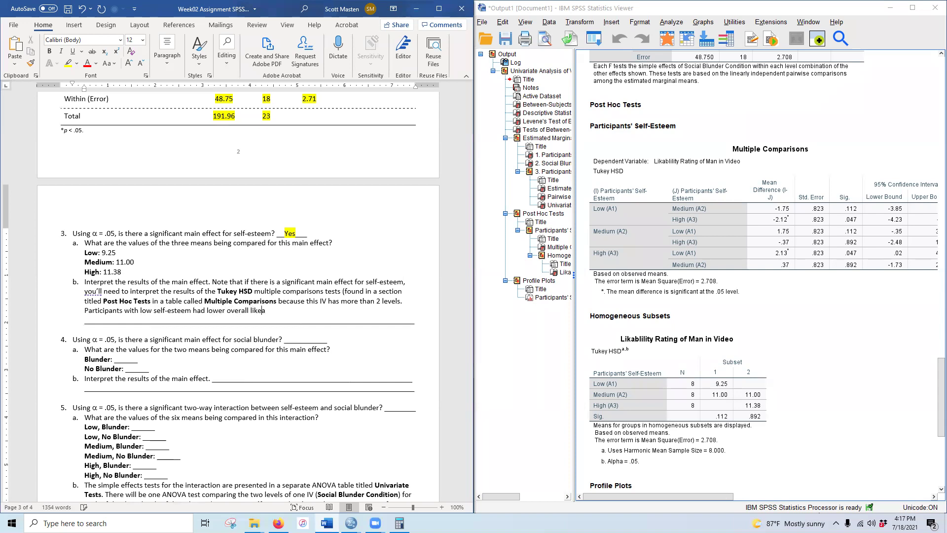
pyautogui.write(' ratings tho')
pyautogui.press('BackSpace')
pyautogui.write('an those with high')
pyautogui.write(' self-estee')
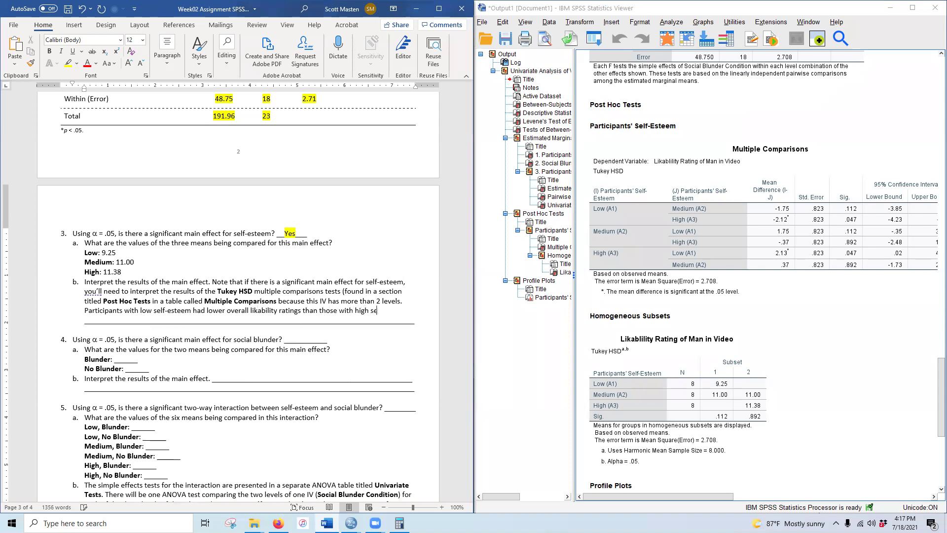
pyautogui.write('m.')
# - Add the sentence "Low did not differ from medium and medium did not differ from high." to the question 3b interpretation
pyautogui.write('Low ')
pyautogui.write('did not differ')
pyautogui.write(' from mediu')
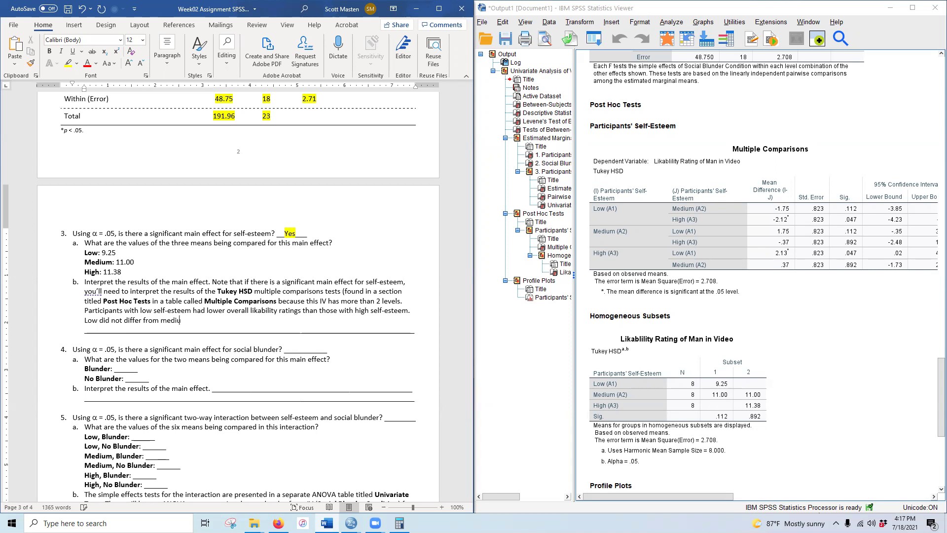
pyautogui.write('m and medium did not differ from high.')
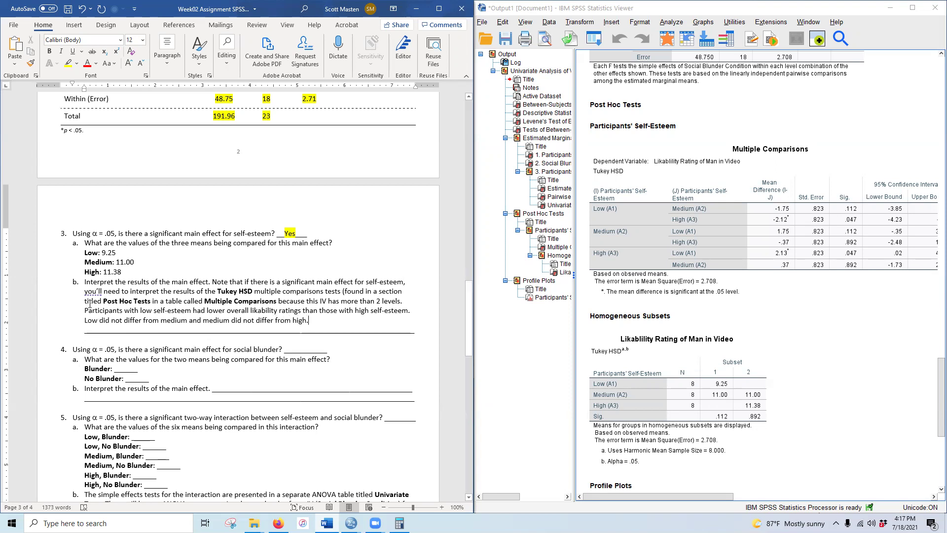
# - Highlight the question 3b interpretation in yellow and delete the leftover blank answer line beneath it, keeping the list indentation
pyautogui.tripleClick(135, 321)
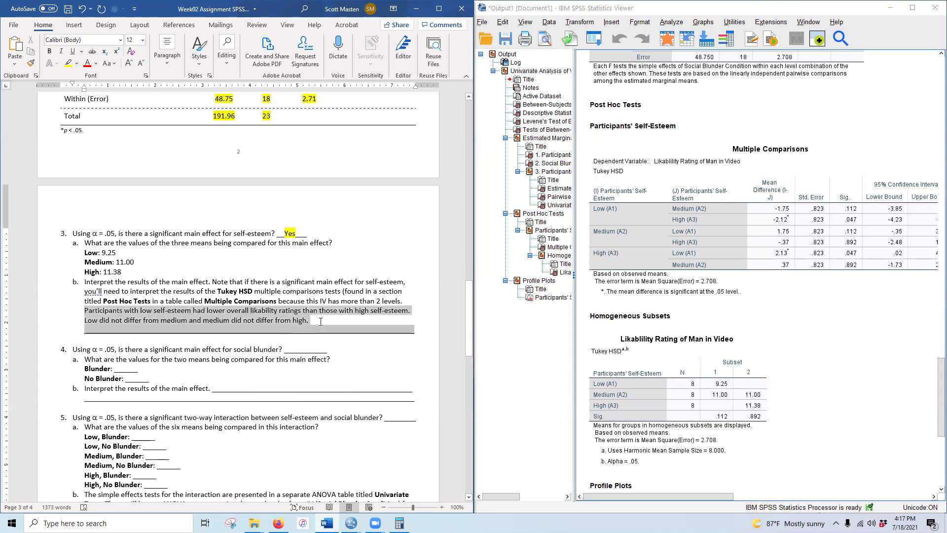
pyautogui.click(69, 65)
pyautogui.click(43, 333)
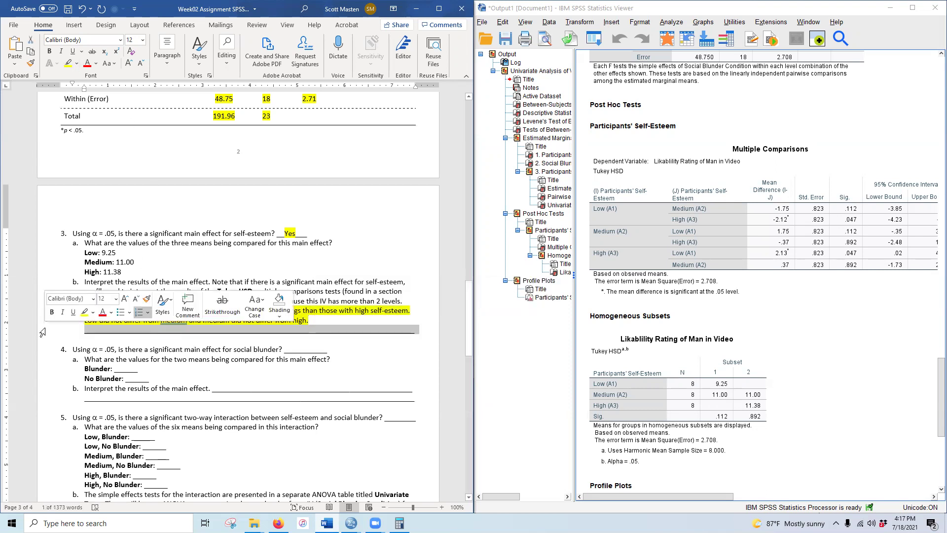
pyautogui.press('Delete')
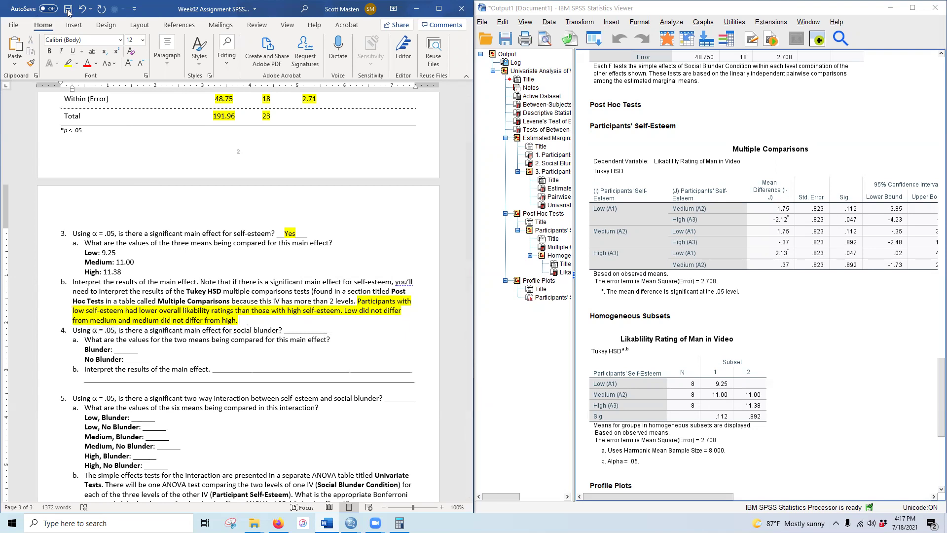
pyautogui.click(94, 331)
pyautogui.moveTo(86, 329); pyautogui.dragTo(431, 328)
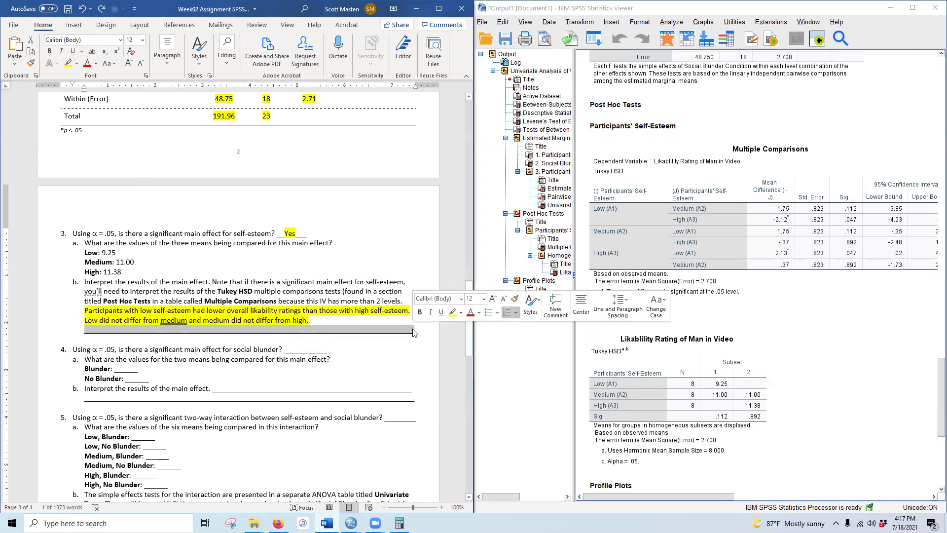
pyautogui.press('Delete')
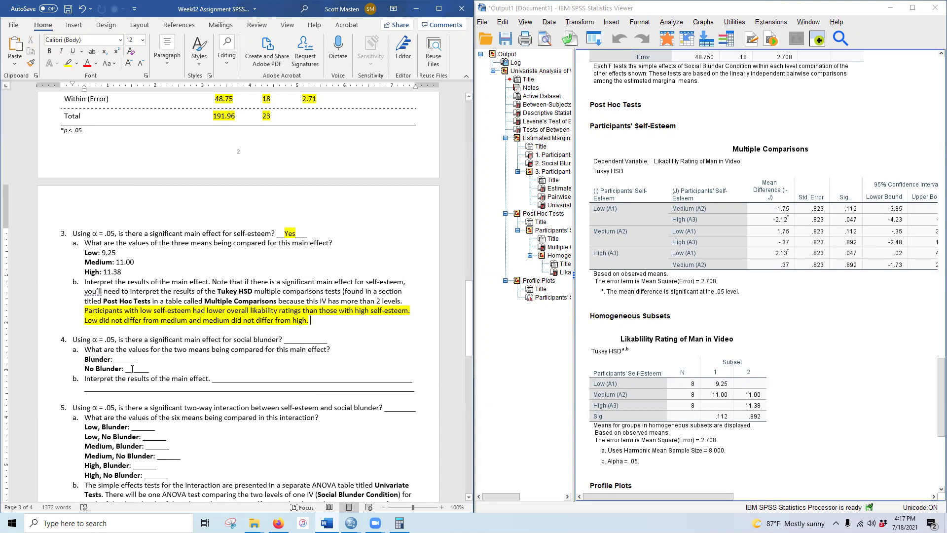
# - Answer question 4 on the significant main effect for social blunder with No, based on the Tests of Between-Subjects Effects table
pyautogui.scroll(-1, 122, 364)
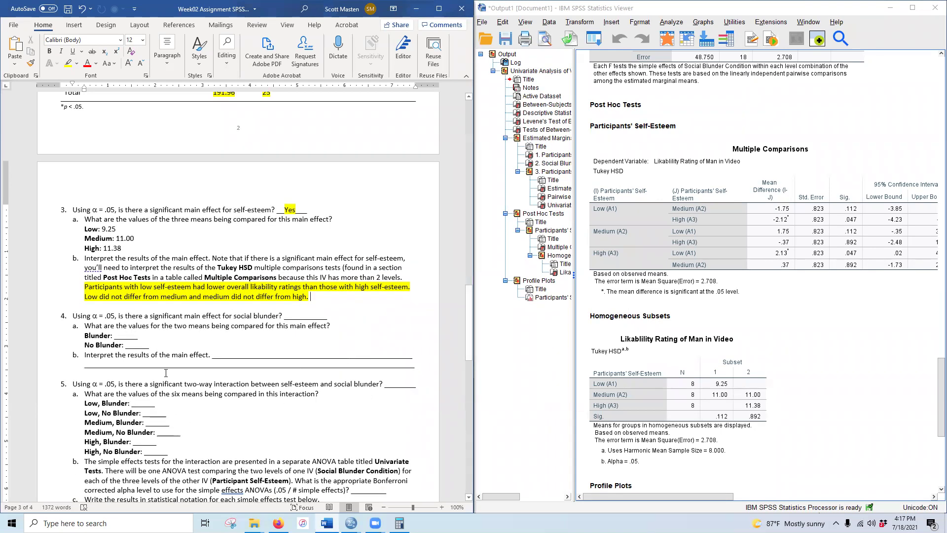
pyautogui.scroll(3, 829, 411)
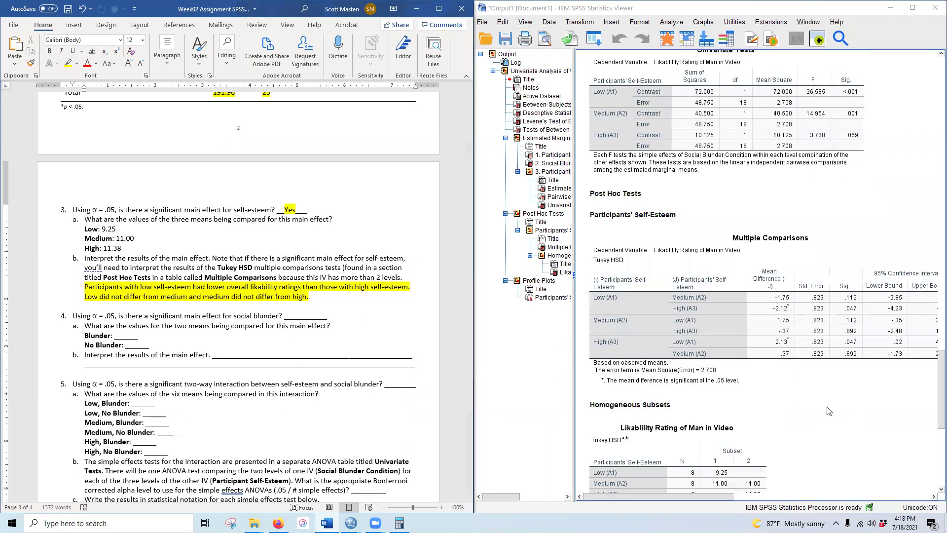
pyautogui.scroll(10, 829, 411)
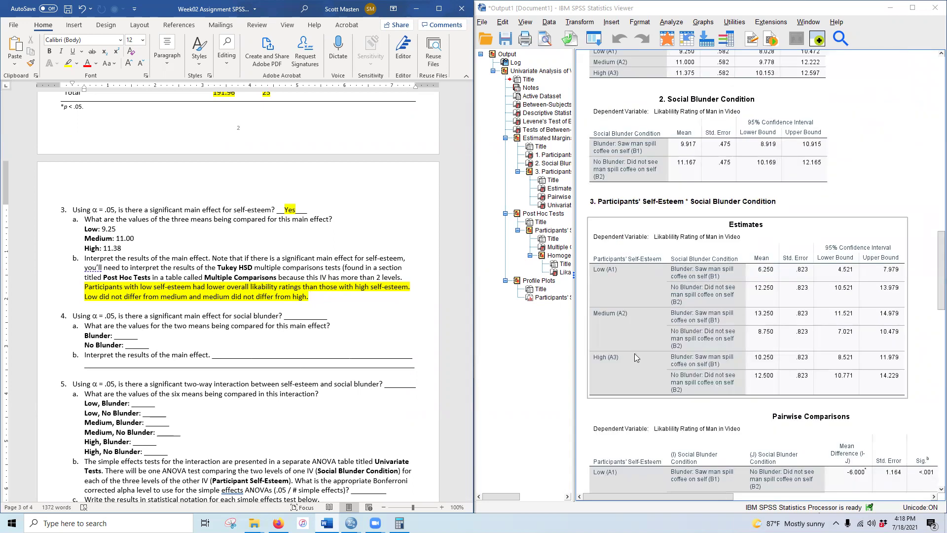
pyautogui.scroll(12, 634, 353)
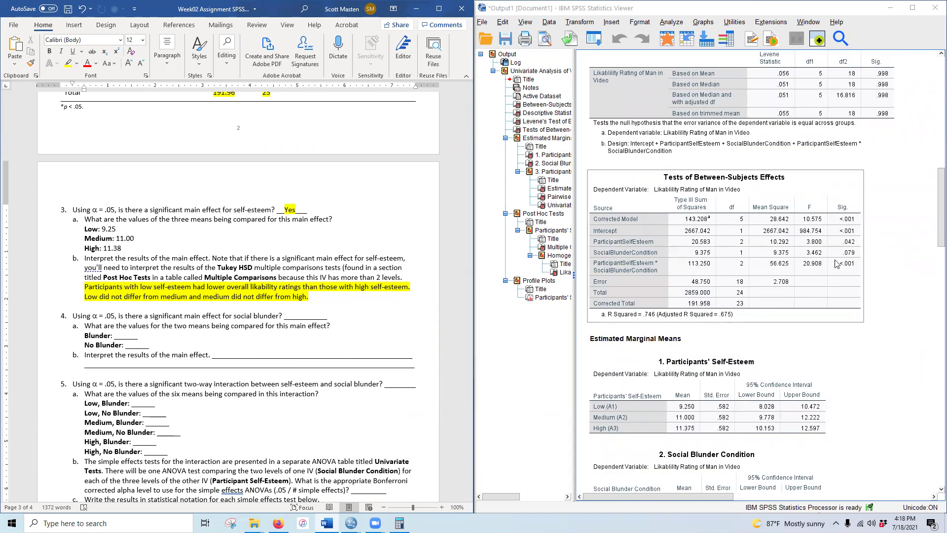
pyautogui.click(297, 312)
pyautogui.moveTo(297, 313); pyautogui.dragTo(317, 315)
pyautogui.write('No')
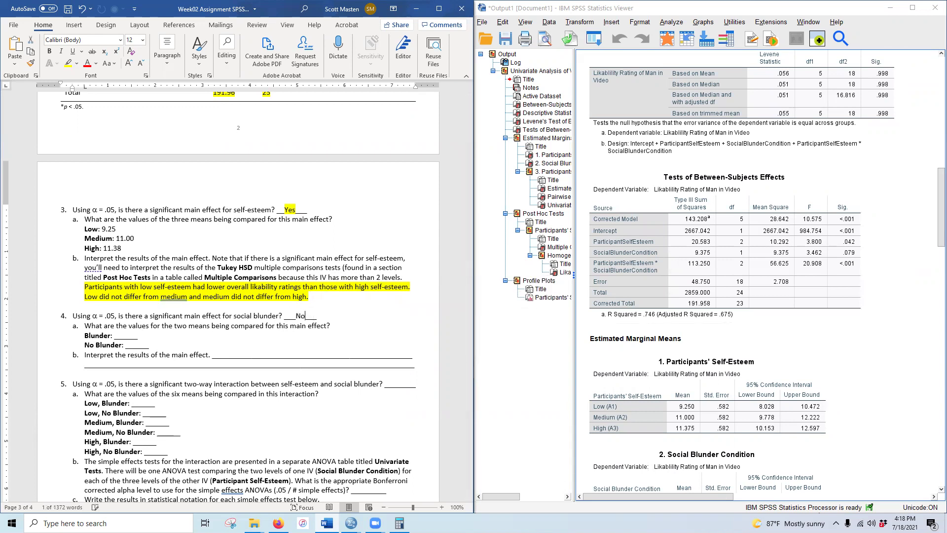
# - Highlight the three self-esteem means in question 3a and the No answer in question 4 in yellow
pyautogui.moveTo(101, 229)
pyautogui.mouseDown()
pyautogui.moveTo(135, 238)
pyautogui.moveTo(105, 248)
pyautogui.moveTo(120, 248)
pyautogui.mouseUp()
pyautogui.click(68, 64)
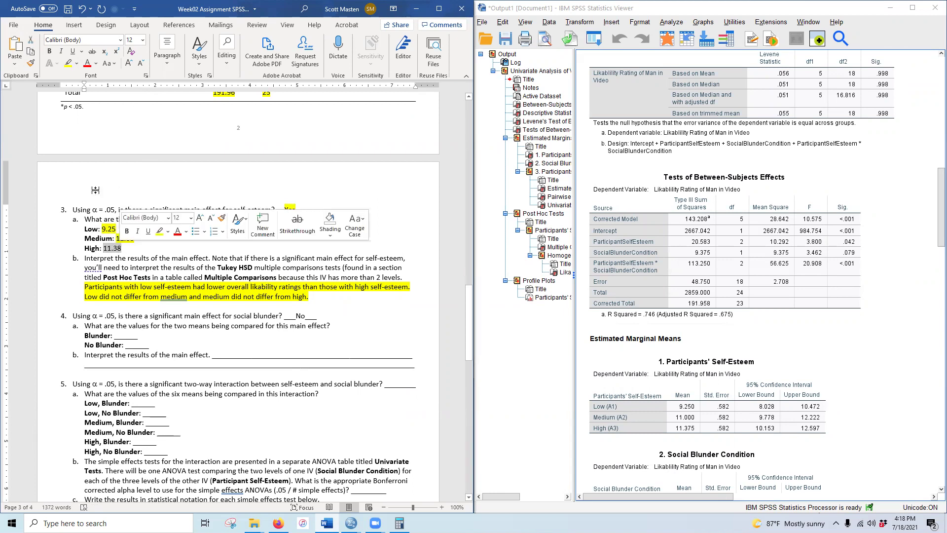
pyautogui.moveTo(296, 316); pyautogui.dragTo(305, 316)
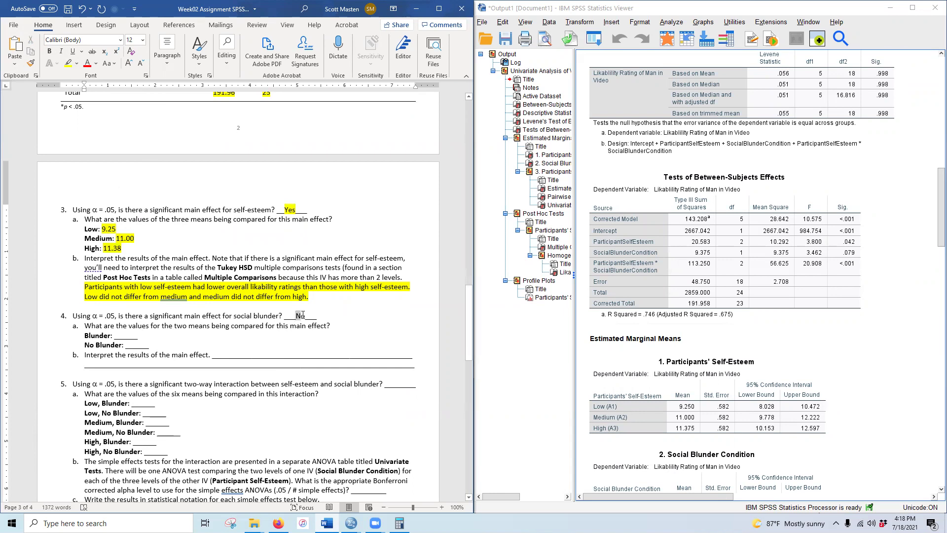
pyautogui.click(73, 66)
pyautogui.click(139, 295)
# - Fill in the question 4a means from the Descriptive Statistics totals: 9.92 for Blunder and 11.17 for No Blunder
pyautogui.scroll(-2, 139, 295)
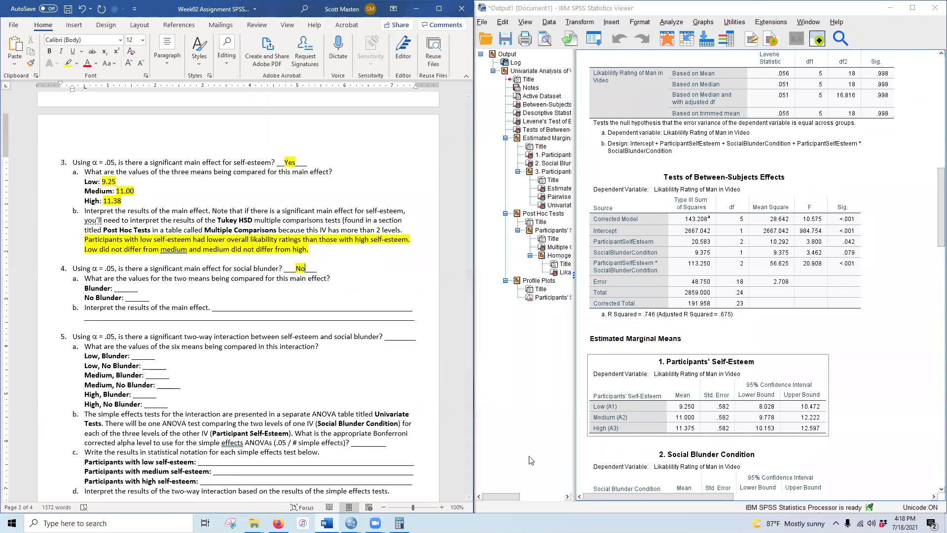
pyautogui.scroll(-3, 686, 358)
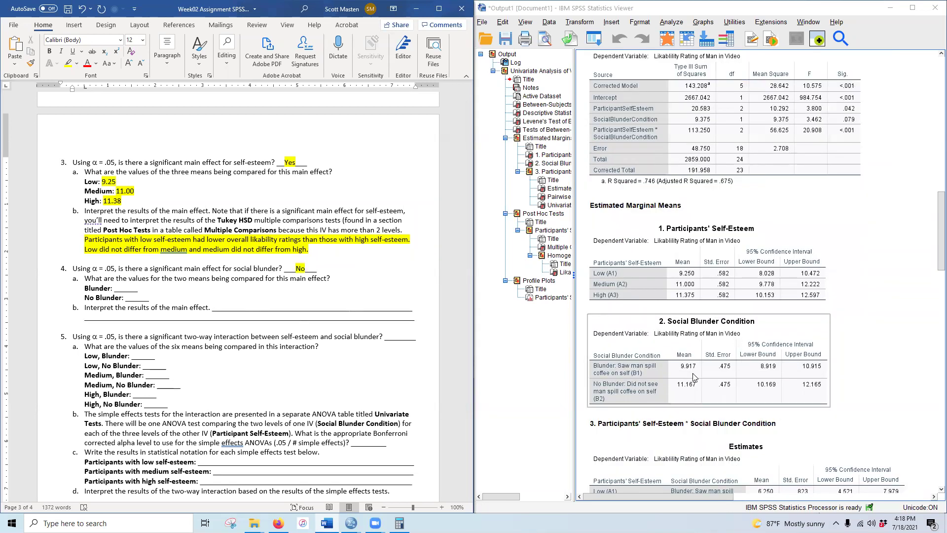
pyautogui.scroll(10, 683, 411)
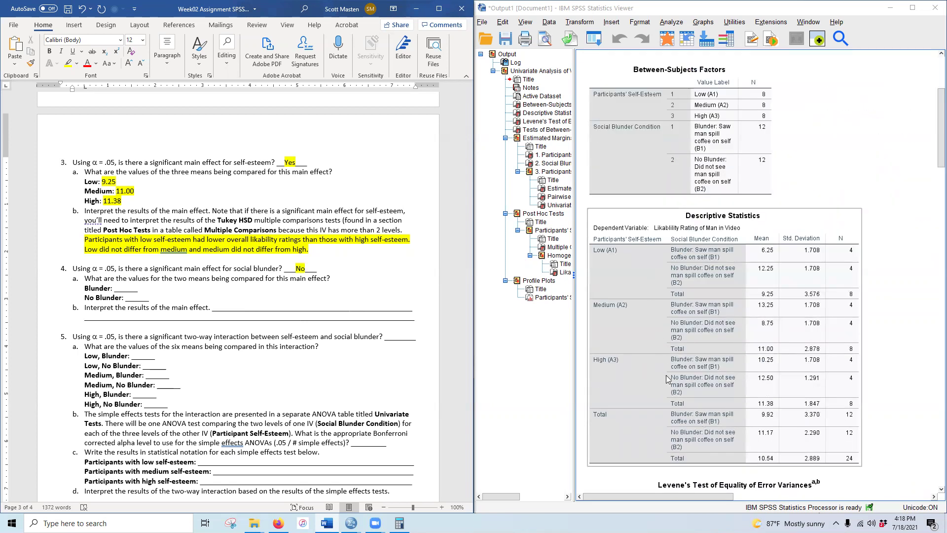
pyautogui.scroll(-2, 669, 378)
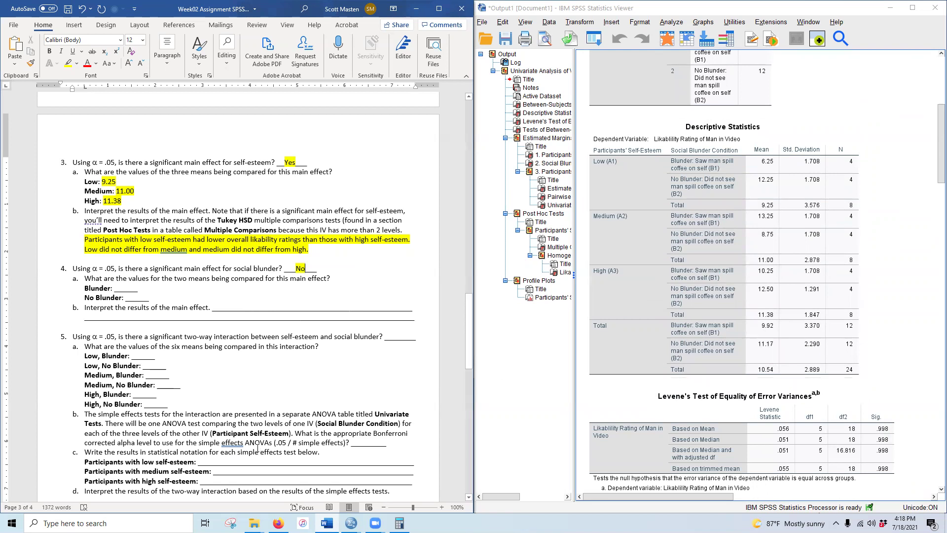
pyautogui.doubleClick(121, 288)
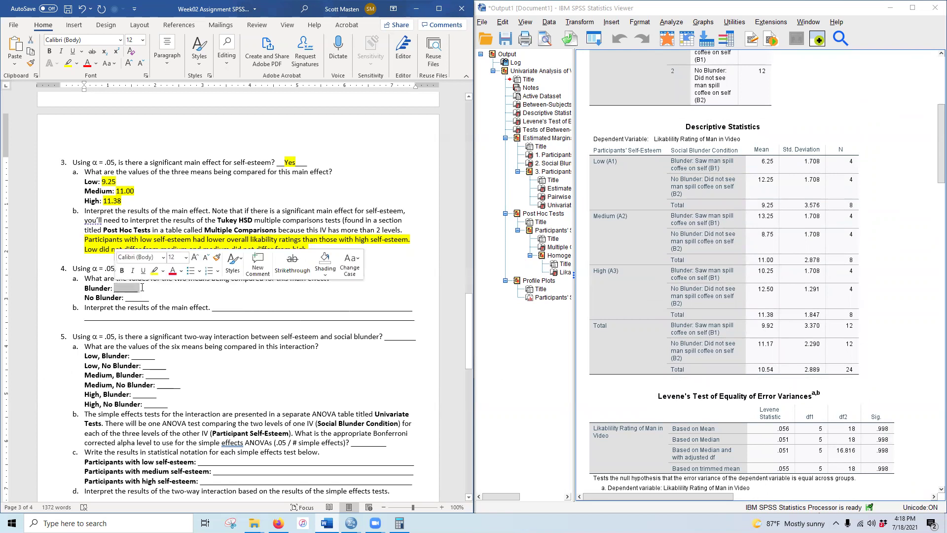
pyautogui.write('8')
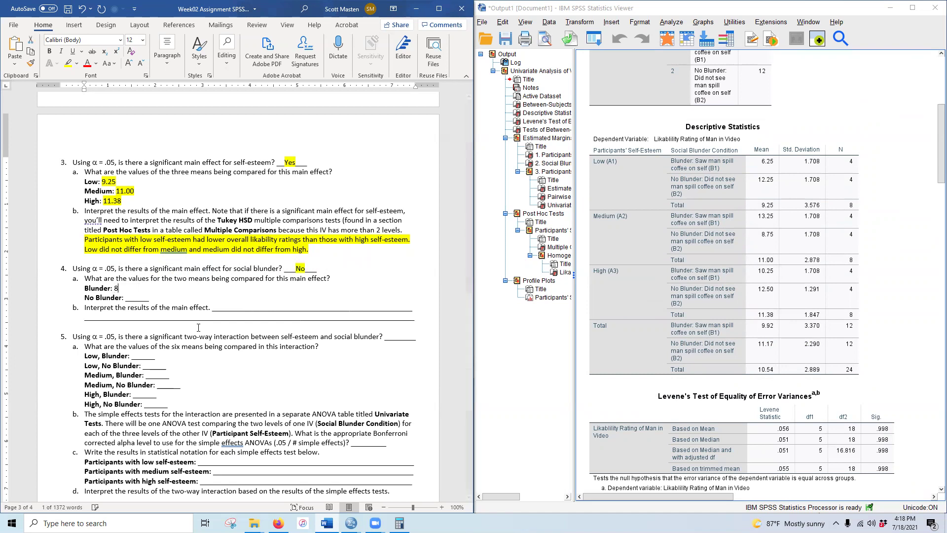
pyautogui.press('BackSpace')
pyautogui.write('9.92')
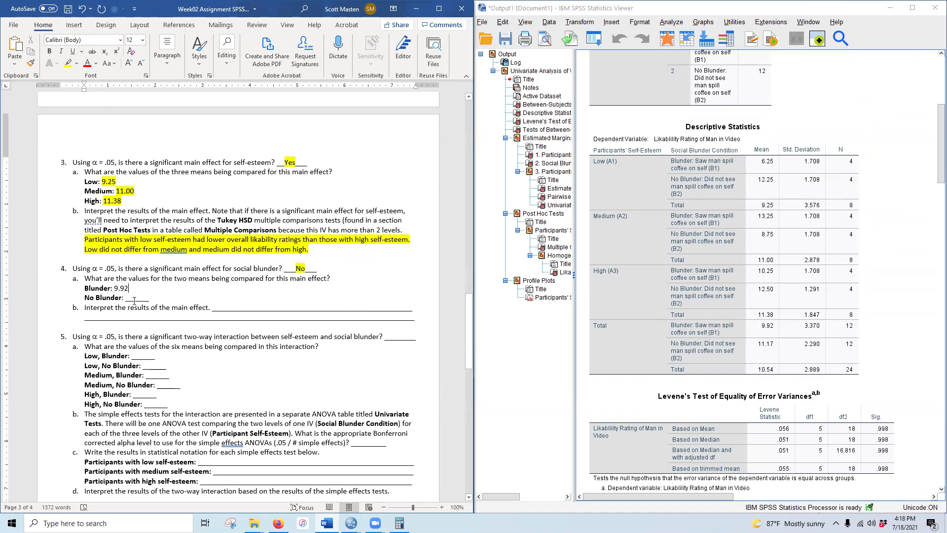
pyautogui.doubleClick(131, 296)
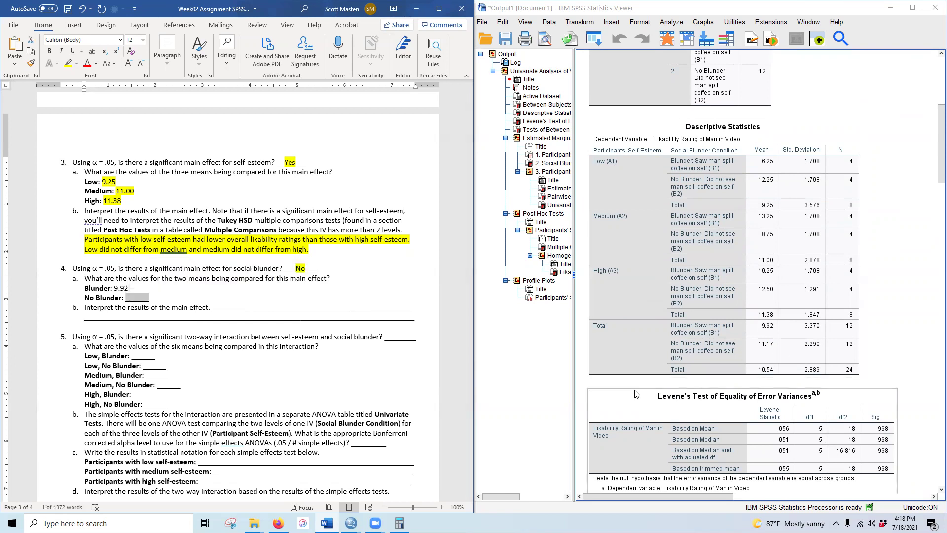
pyautogui.write('11.17')
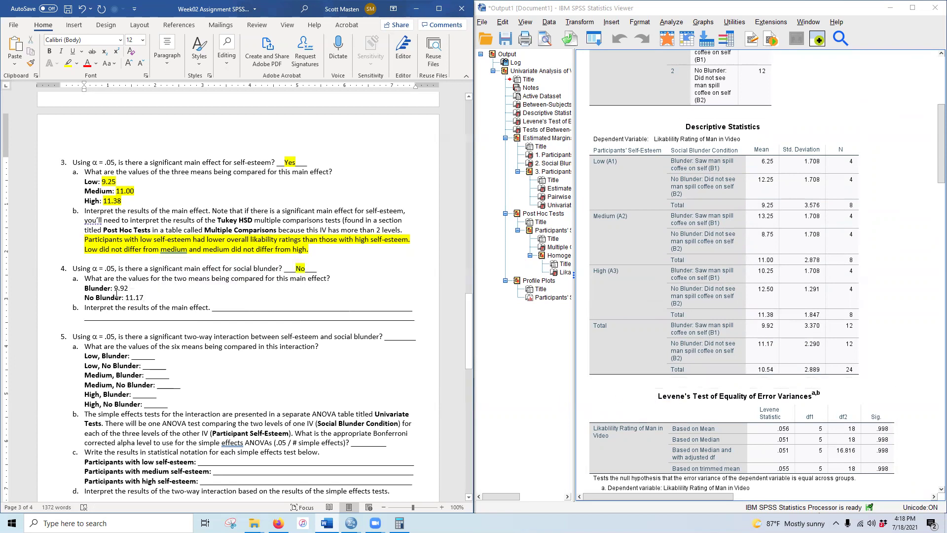
# - Highlight the Blunder and No Blunder means in question 4a in yellow
pyautogui.moveTo(113, 288); pyautogui.dragTo(144, 298)
pyautogui.click(125, 287)
pyautogui.click(68, 63)
pyautogui.click(69, 65)
# - Replace question 4b's blank lines with "Those who did and did not see the social blunder had about the same mean likability ratings."
pyautogui.scroll(-2, 256, 332)
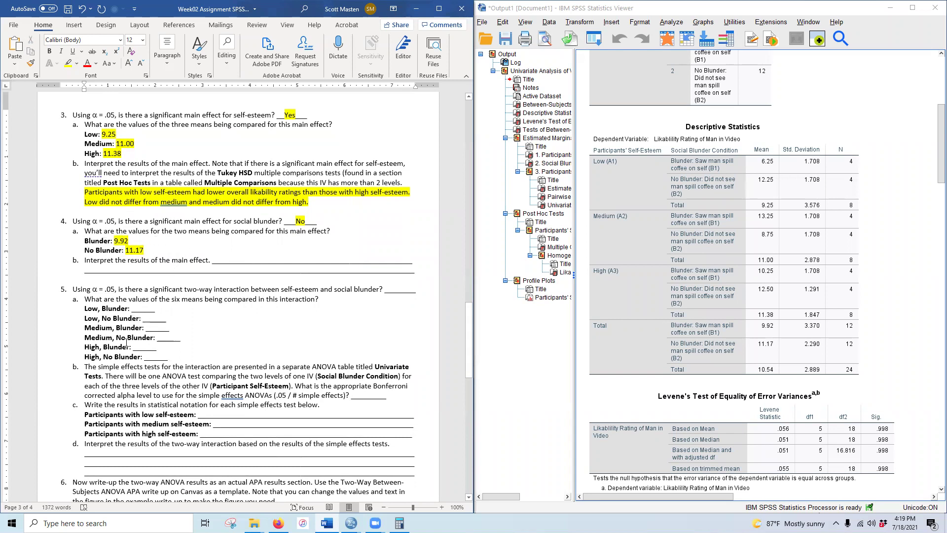
pyautogui.moveTo(212, 260); pyautogui.dragTo(416, 259)
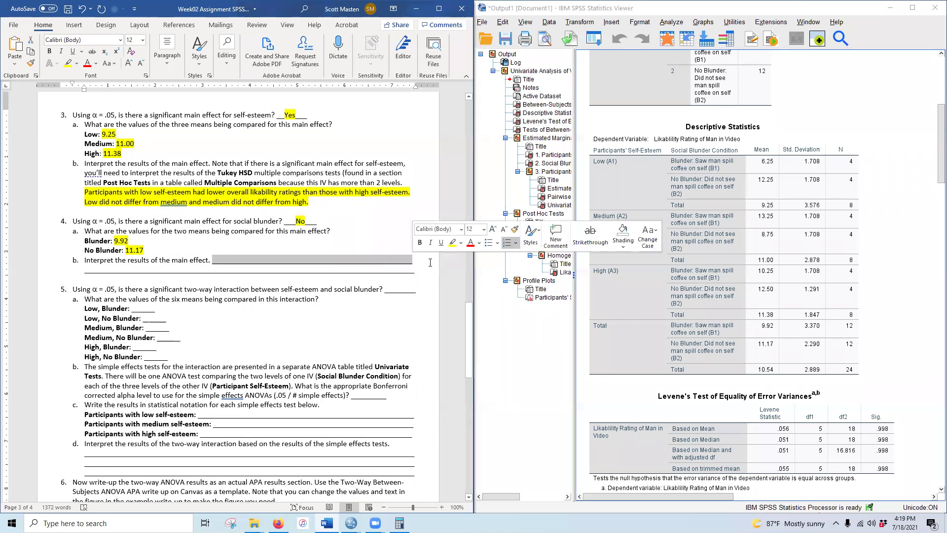
pyautogui.write('Those ')
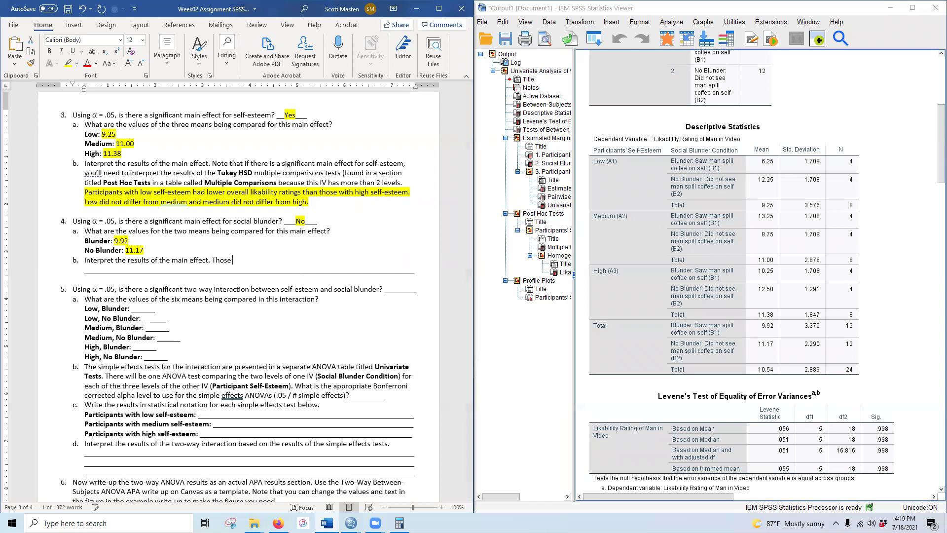
pyautogui.write('who did and did not see the social blunder')
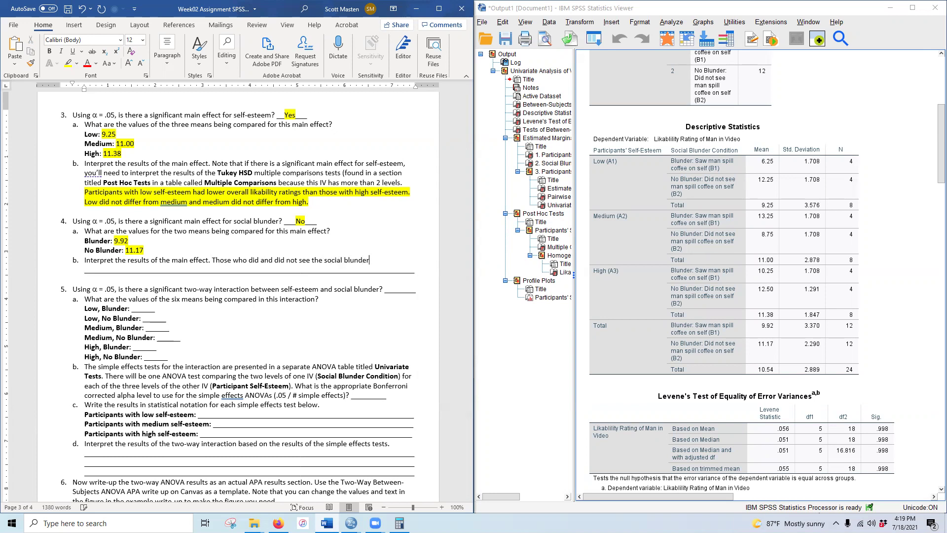
pyautogui.write(' ha')
pyautogui.write('d about the same')
pyautogui.write(' av')
pyautogui.press('BackSpace')
pyautogui.press('BackSpace')
pyautogui.write('mean ')
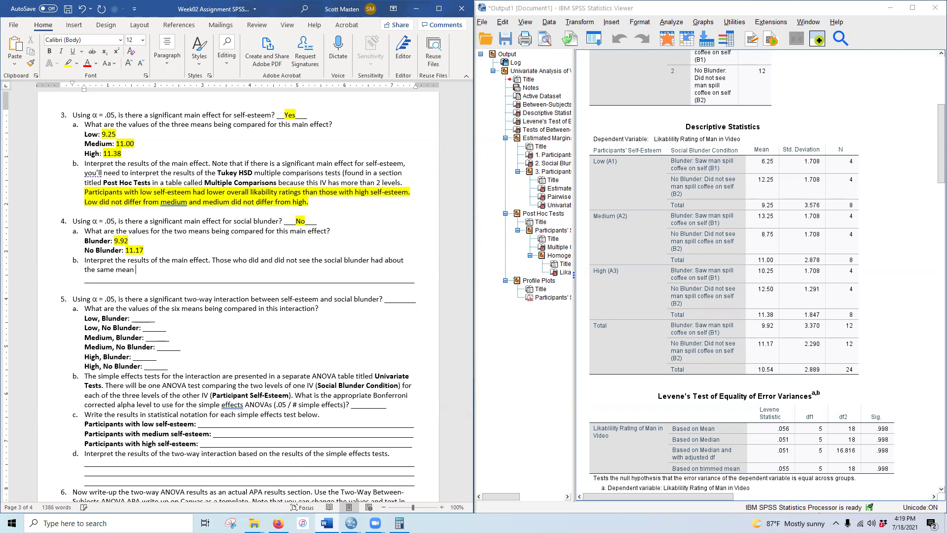
pyautogui.write('likabbility ratings.')
pyautogui.moveTo(87, 279); pyautogui.dragTo(414, 279)
pyautogui.press('BackSpace')
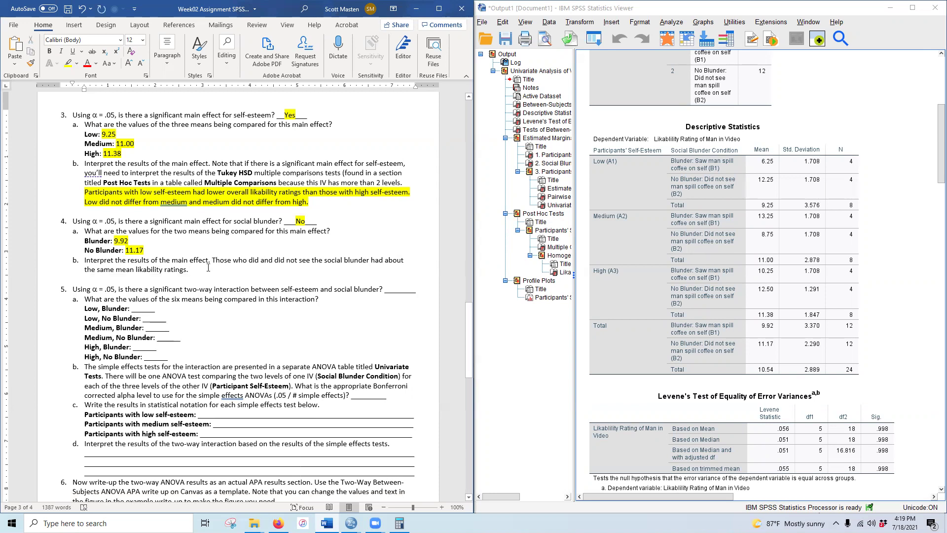
# - Highlight the question 4b interpretation in yellow and save the assignment document
pyautogui.moveTo(213, 260); pyautogui.dragTo(187, 269)
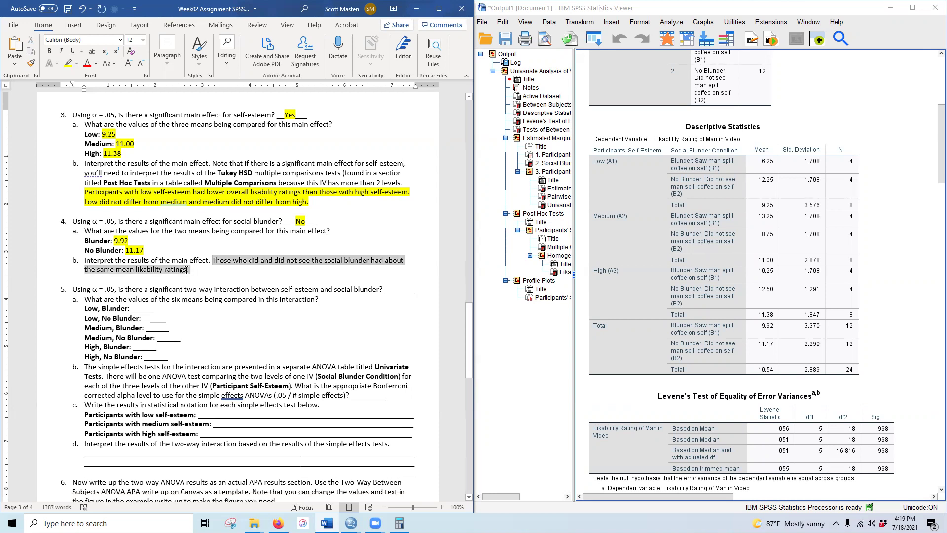
pyautogui.click(68, 63)
pyautogui.click(224, 331)
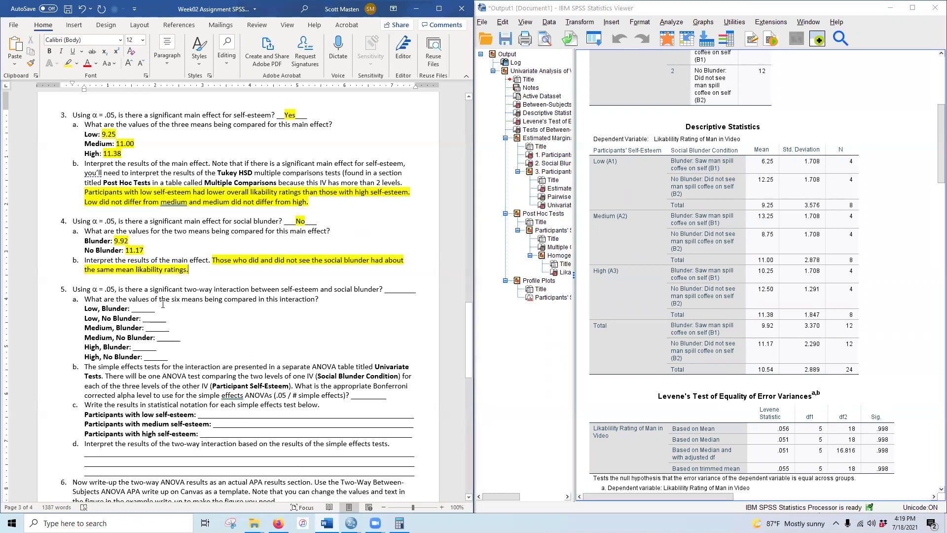
pyautogui.scroll(-3, 125, 313)
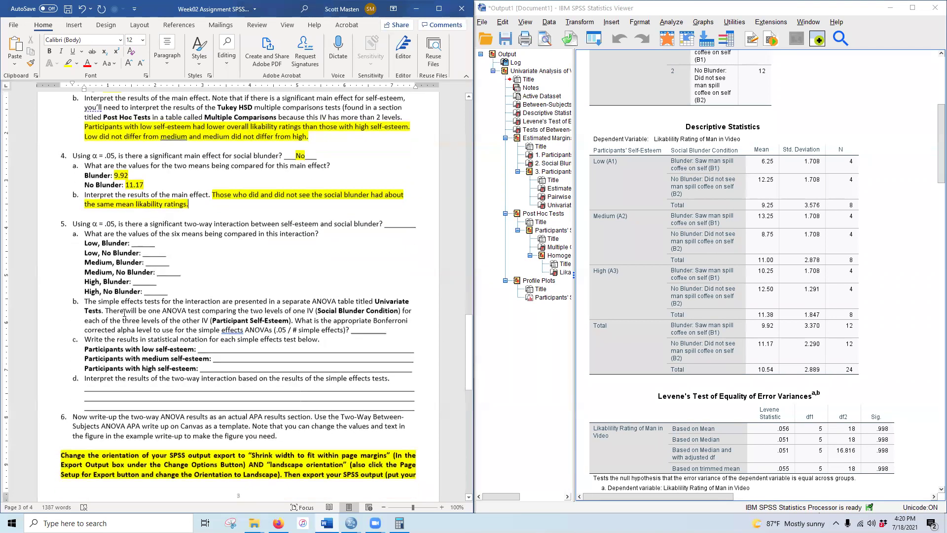
pyautogui.click(68, 8)
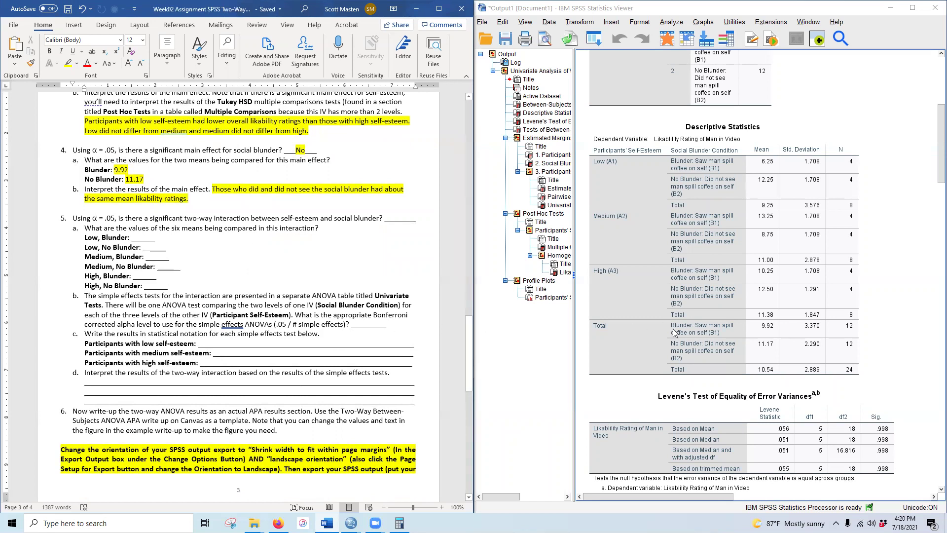
# - Answer question 5 on the significant two-way interaction with Yes, based on the Tests of Between-Subjects Effects table, and highlight the answer in yellow
pyautogui.scroll(-5, 729, 339)
pyautogui.scroll(-3, 729, 337)
pyautogui.click(654, 244)
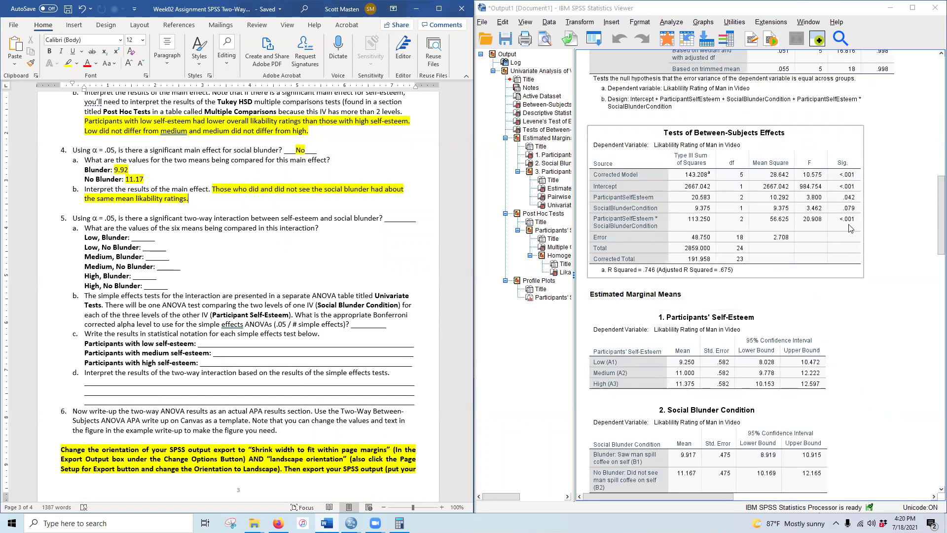
pyautogui.scroll(8, 354, 252)
pyautogui.scroll(3, 354, 253)
pyautogui.scroll(-10, 395, 237)
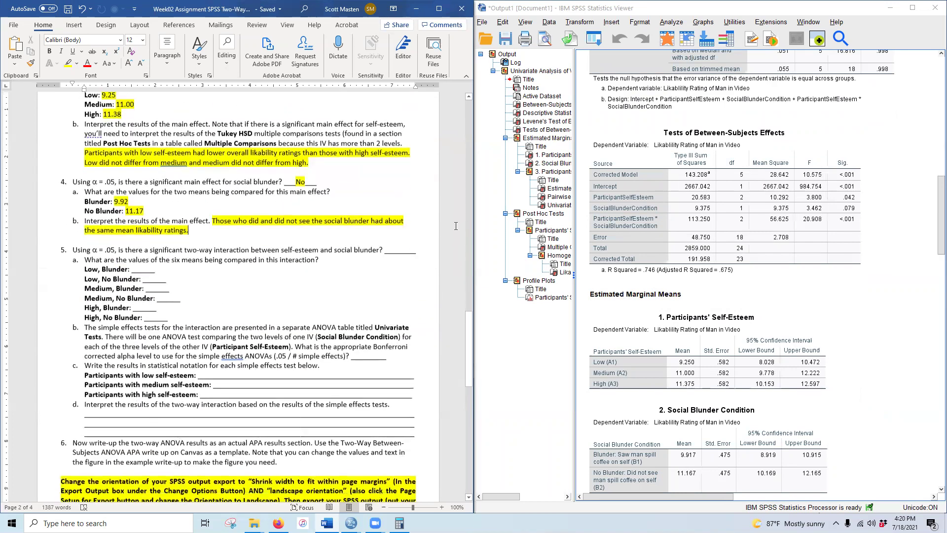
pyautogui.scroll(-1, 419, 233)
pyautogui.moveTo(389, 242); pyautogui.dragTo(402, 241)
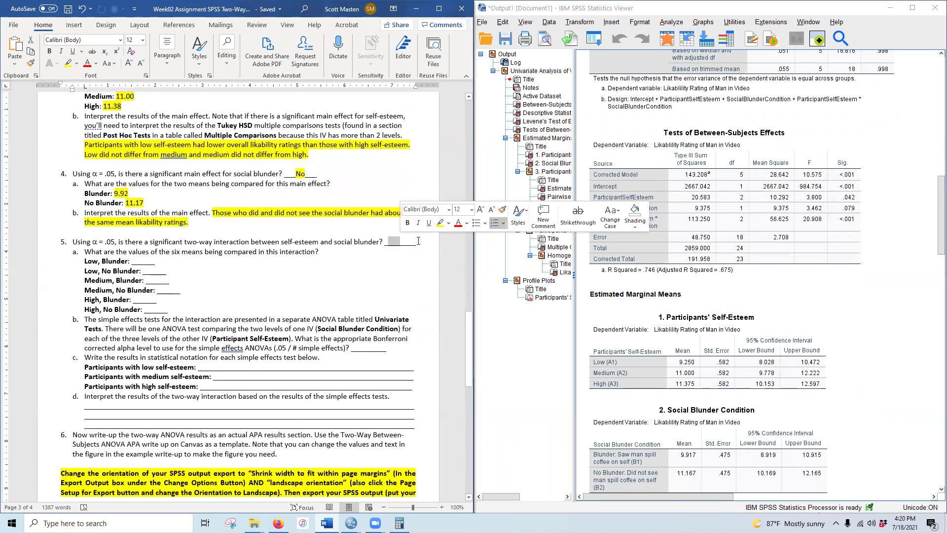
pyautogui.write('Yes')
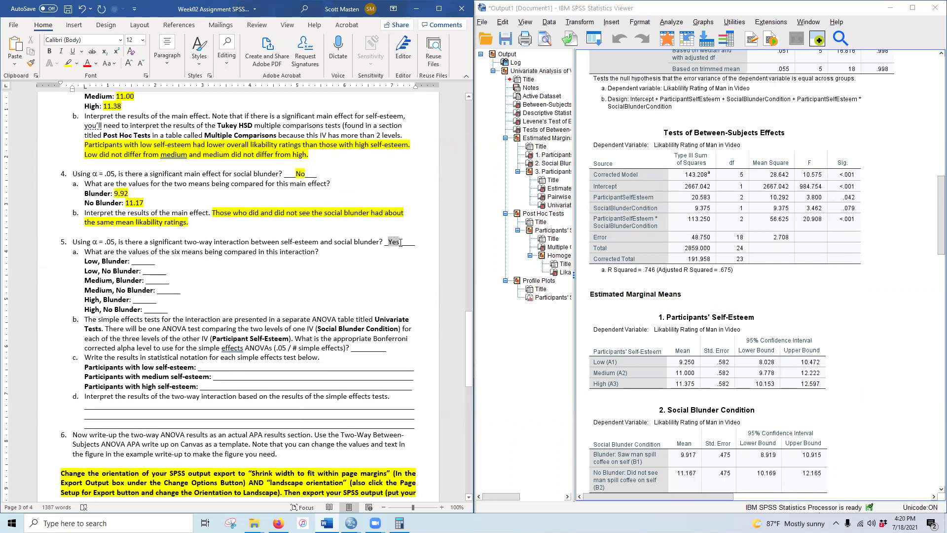
pyautogui.click(69, 63)
pyautogui.click(219, 373)
# - Fill in question 5a's low self-esteem means from the Descriptive Statistics table: 6.25 for Blunder and 12.25 for No Blunder
pyautogui.scroll(-5, 797, 287)
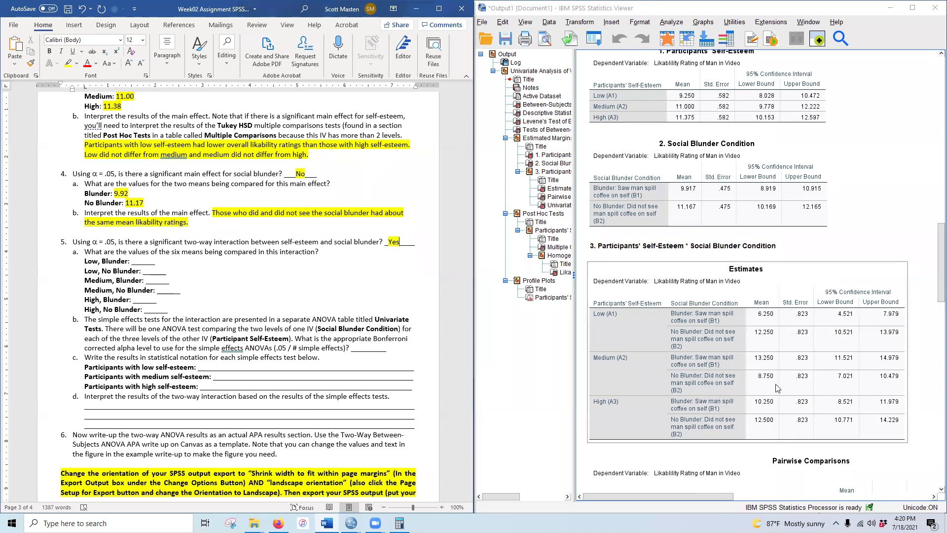
pyautogui.scroll(14, 757, 424)
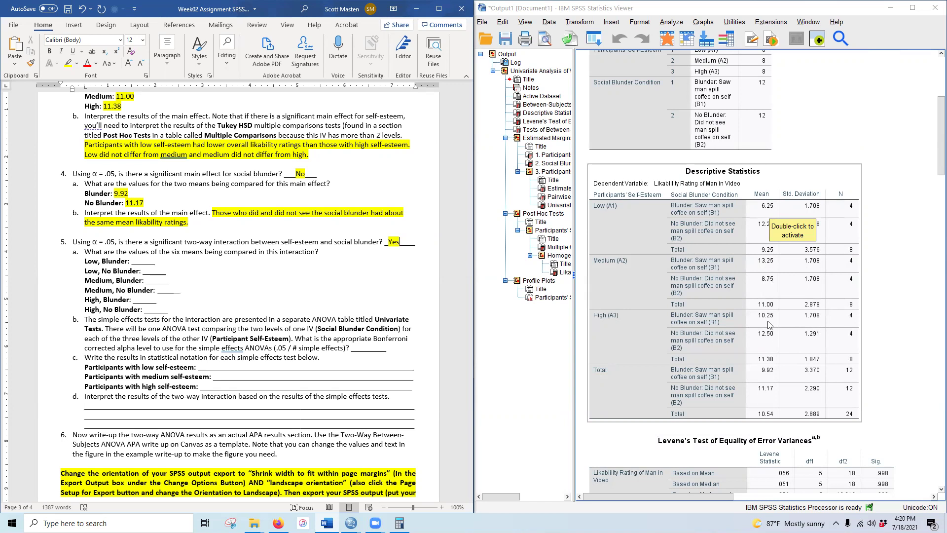
pyautogui.doubleClick(144, 260)
pyautogui.write('6.25')
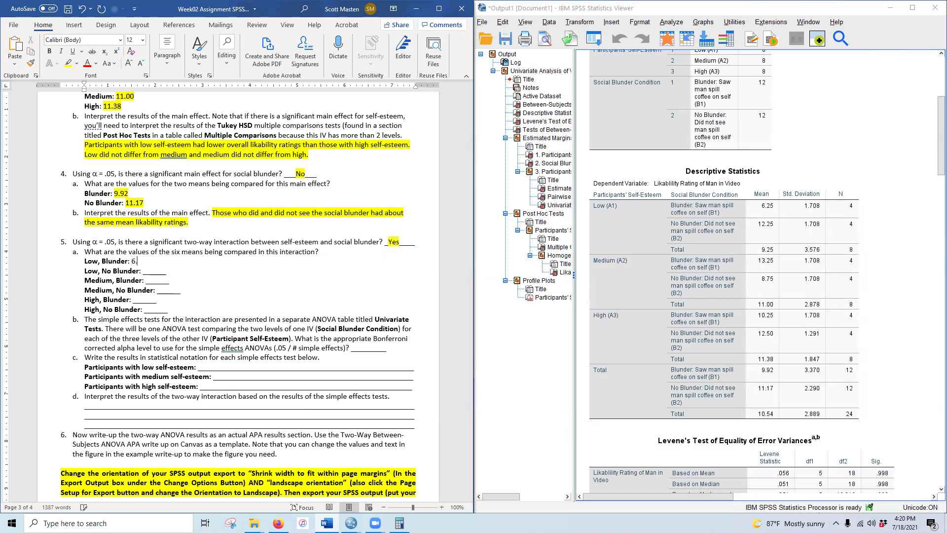
pyautogui.doubleClick(154, 270)
pyautogui.write('1')
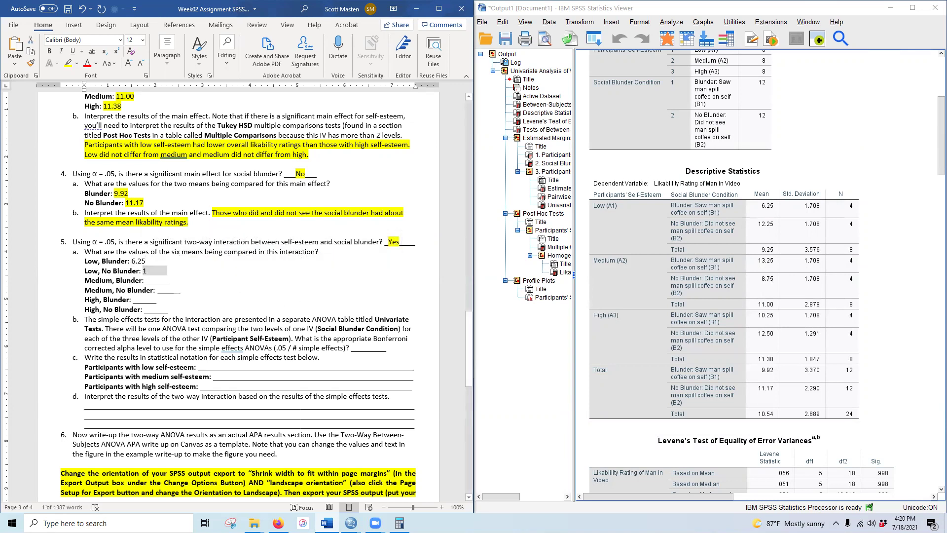
pyautogui.write('2.25')
# - Fill in question 5a's medium self-esteem means from the Descriptive Statistics table: 13.25 for Blunder and 8.75 for No Blunder
pyautogui.doubleClick(155, 282)
pyautogui.click(777, 279)
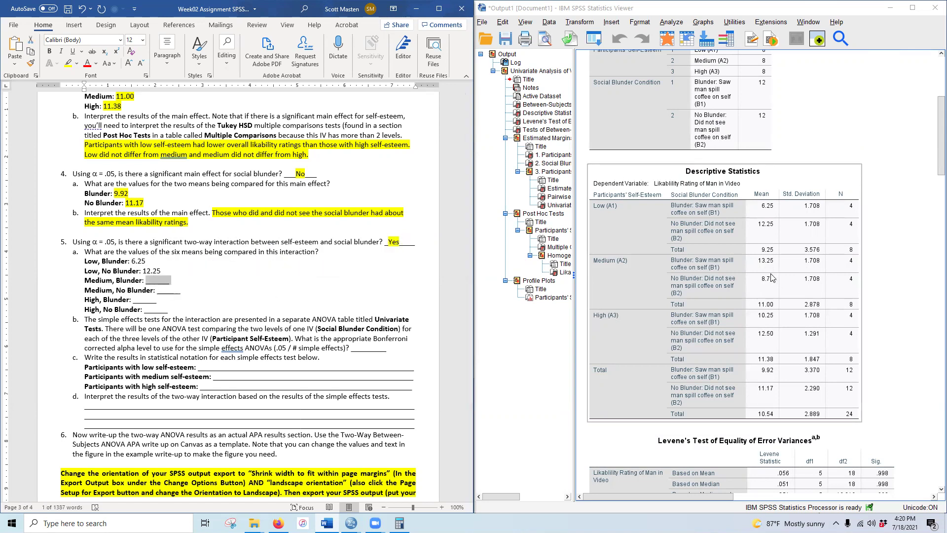
pyautogui.hotkey('alt', 'Tab')
pyautogui.write('13.25')
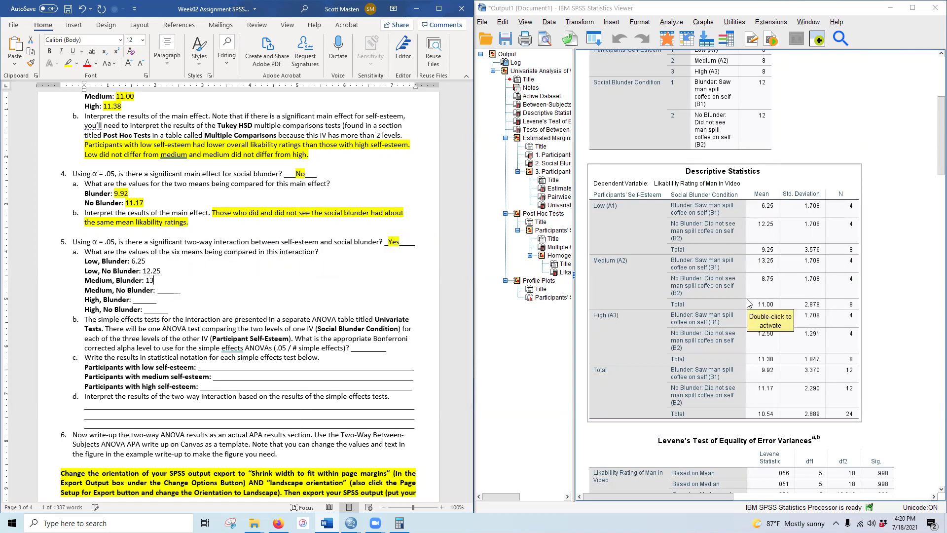
pyautogui.doubleClick(165, 290)
pyautogui.click(740, 286)
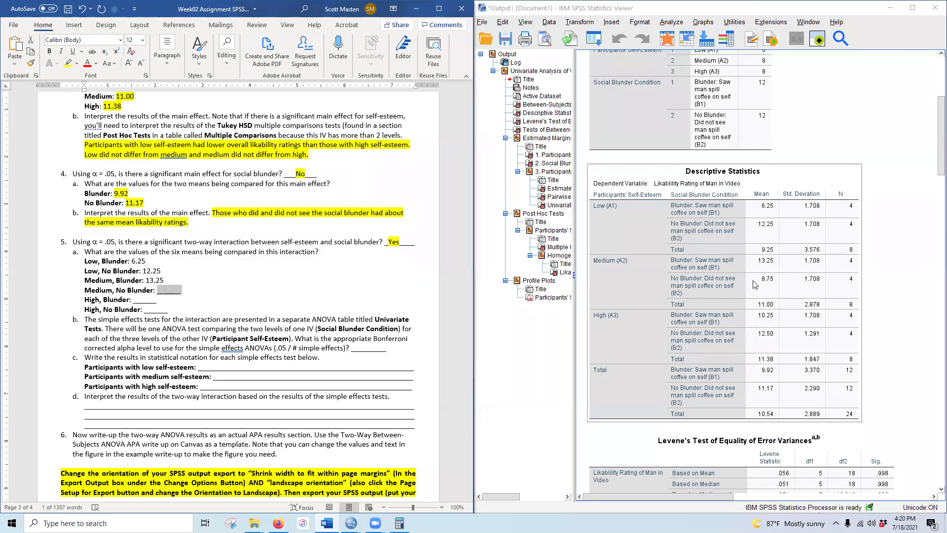
pyautogui.hotkey('alt', 'Tab')
pyautogui.write('8.75')
# - Fill in question 5a's high self-esteem means from the Descriptive Statistics table: 10.25 for Blunder and 12.50 for No Blunder
pyautogui.doubleClick(143, 299)
pyautogui.click(683, 387)
pyautogui.hotkey('alt', 'Tab')
pyautogui.write('10.25')
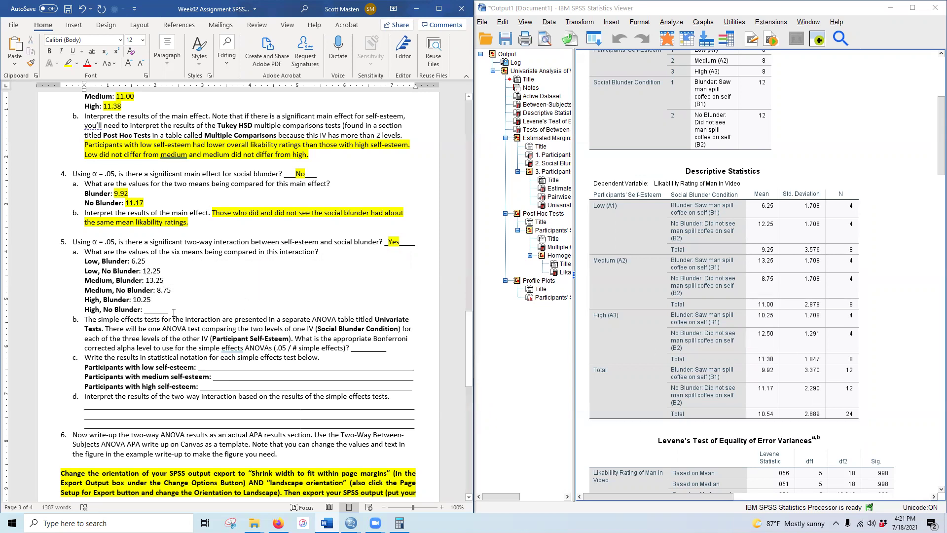
pyautogui.doubleClick(147, 309)
pyautogui.click(739, 351)
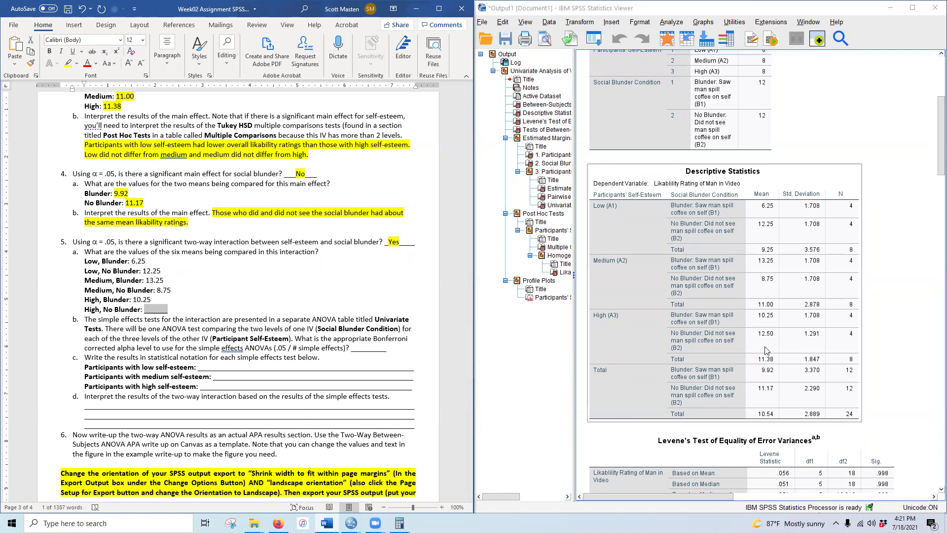
pyautogui.hotkey('alt', 'Tab')
pyautogui.write('12.')
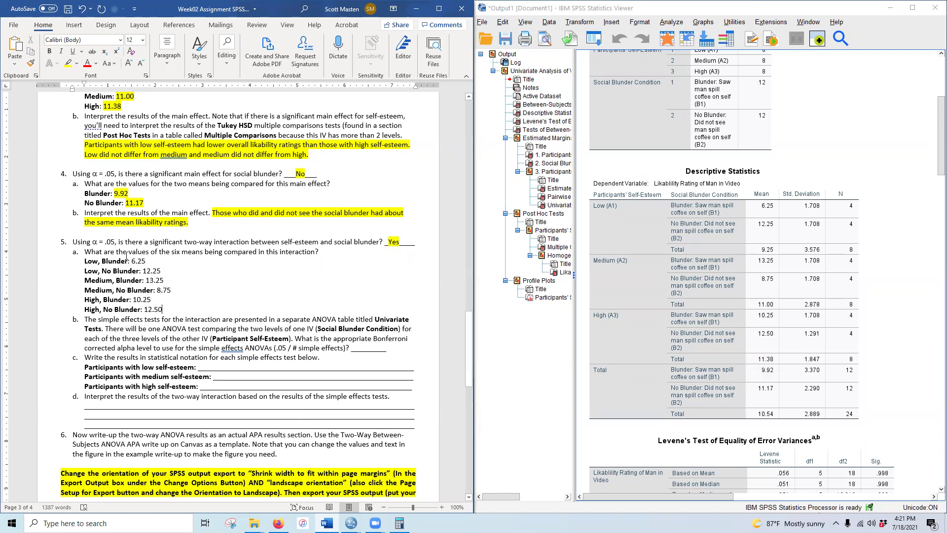
# - Highlight the six interaction means in question 5a in yellow, from Low, Blunder through High, No Blunder
pyautogui.doubleClick(138, 261)
pyautogui.click(68, 63)
pyautogui.doubleClick(147, 271)
pyautogui.click(68, 63)
pyautogui.doubleClick(160, 280)
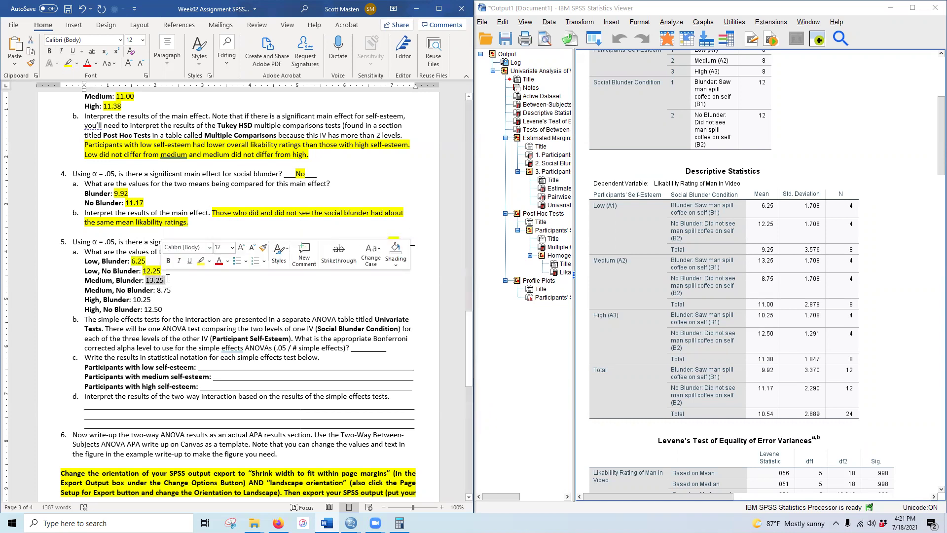
pyautogui.click(68, 63)
pyautogui.doubleClick(160, 290)
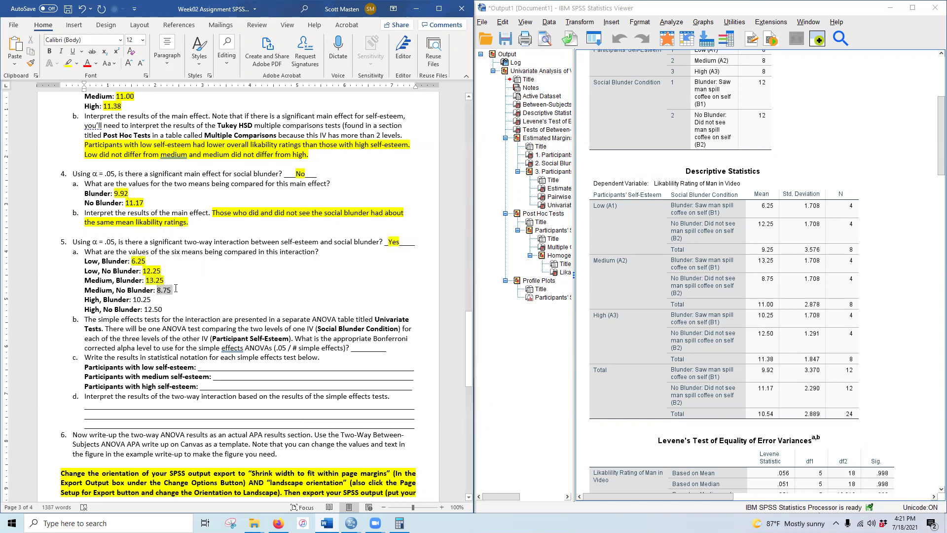
pyautogui.click(68, 63)
pyautogui.doubleClick(146, 298)
pyautogui.click(68, 63)
pyautogui.doubleClick(158, 309)
pyautogui.click(68, 63)
# - Examine the Pairwise Comparisons and Univariate Tests tables and the profile plot for the simple effects of social blunder at each self-esteem level
pyautogui.click(801, 301)
pyautogui.scroll(-20, 802, 301)
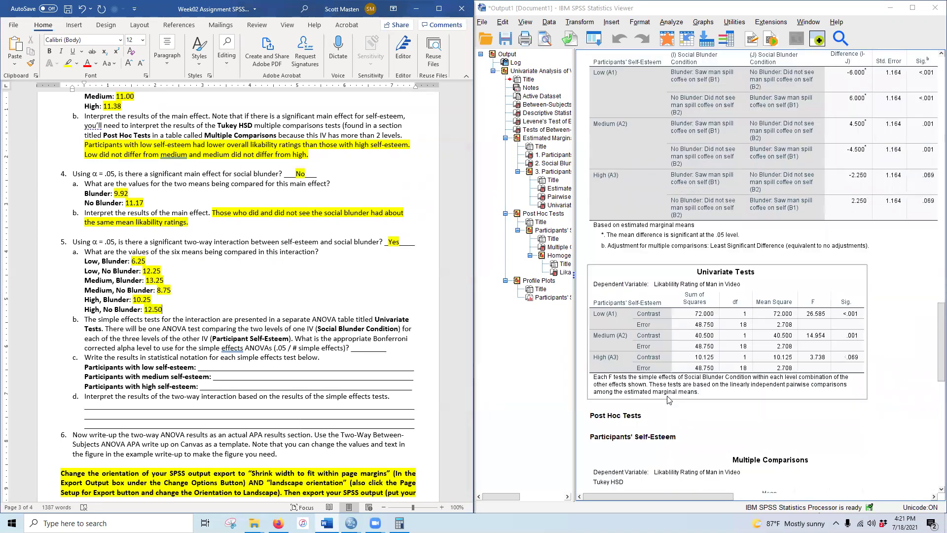
pyautogui.scroll(-1, 675, 406)
pyautogui.scroll(15, 676, 406)
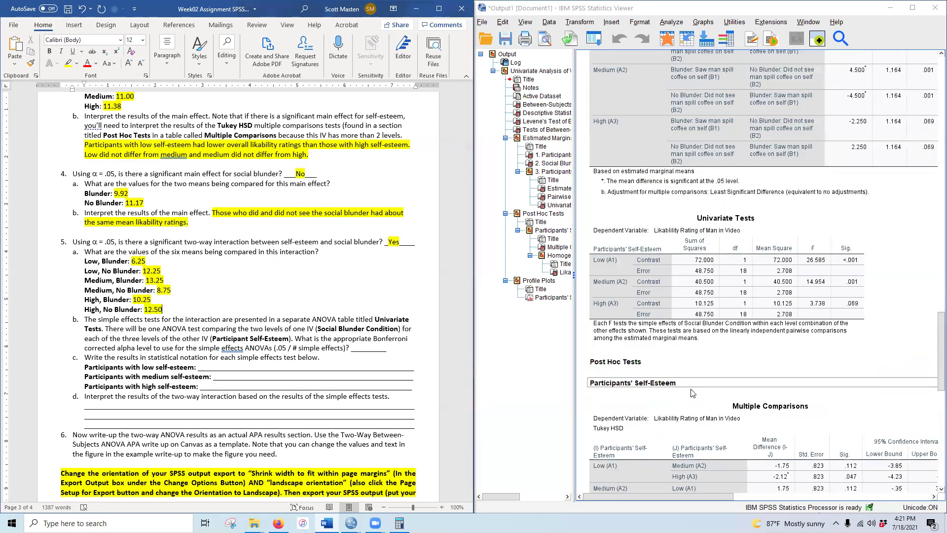
pyautogui.scroll(5, 699, 414)
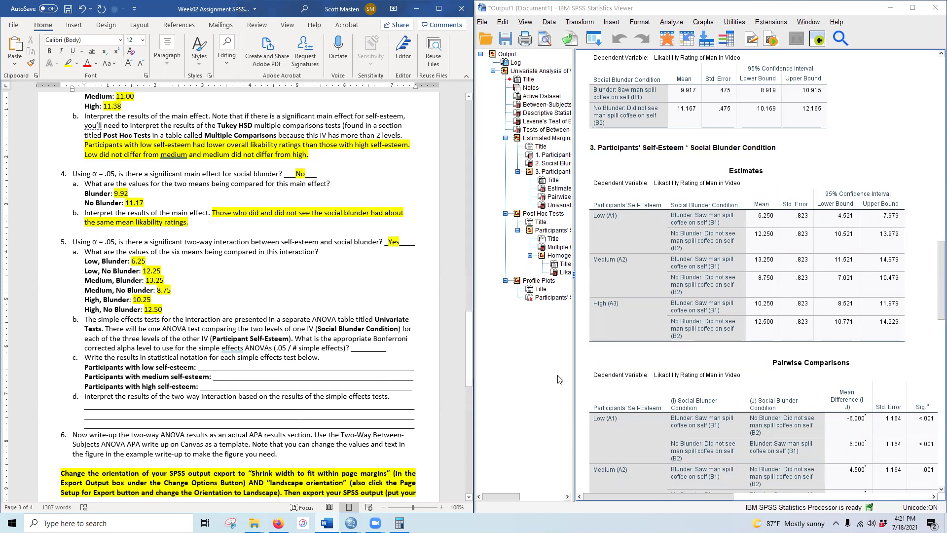
pyautogui.scroll(-10, 687, 354)
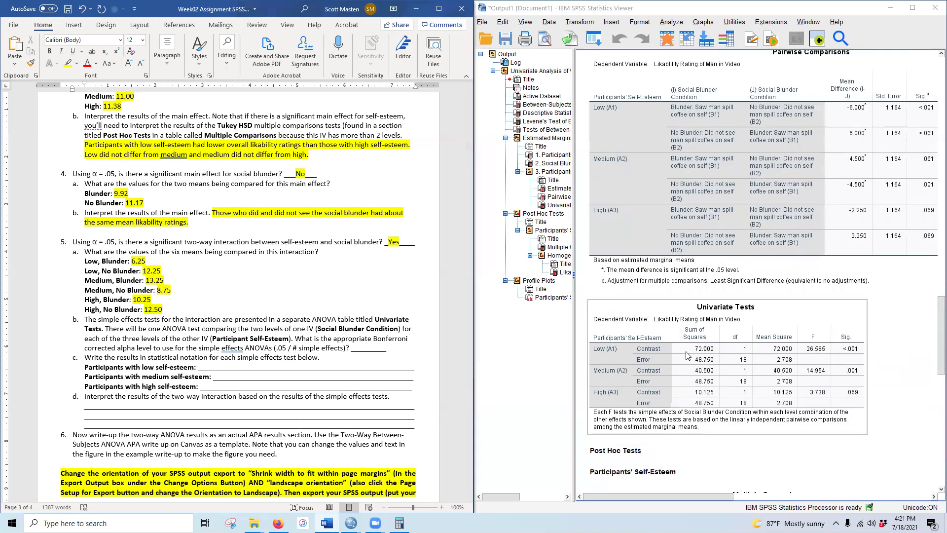
pyautogui.scroll(-2, 687, 354)
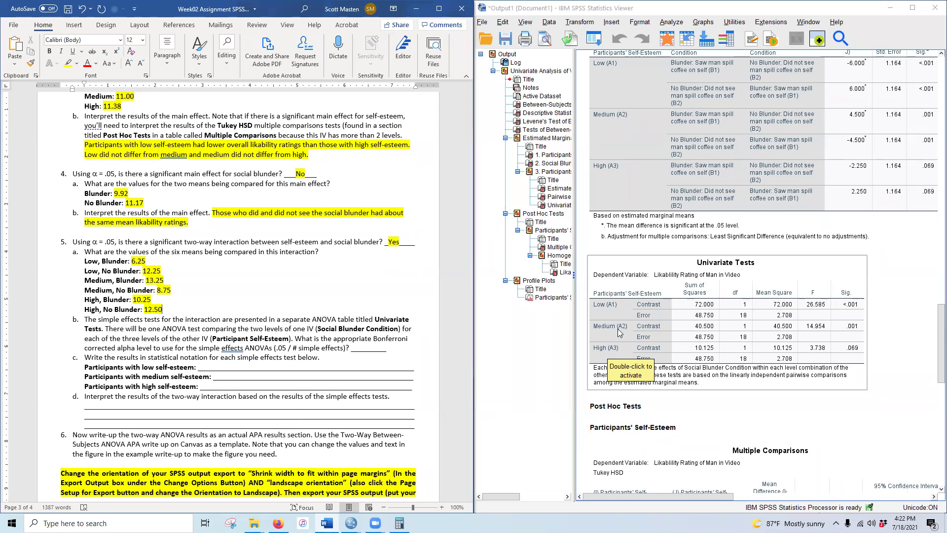
pyautogui.scroll(-10, 620, 331)
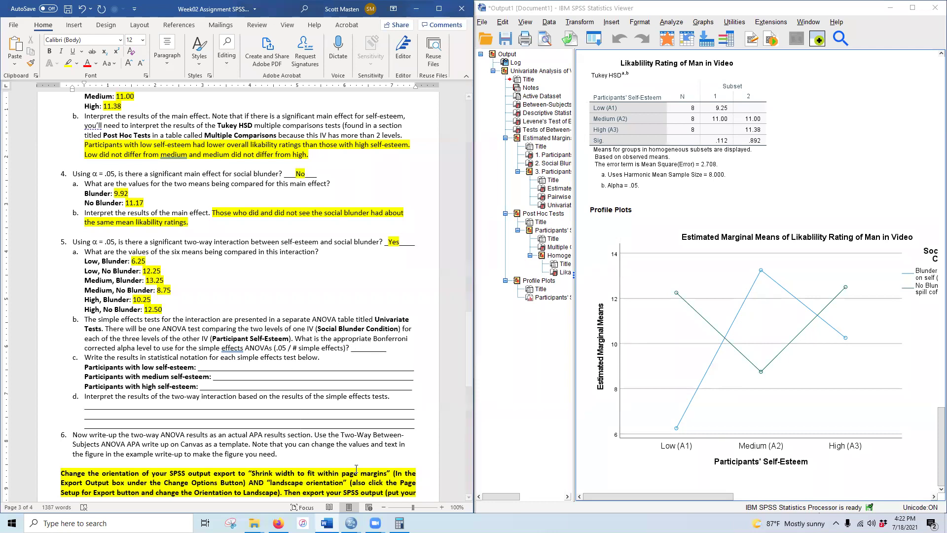
# - Switch to Calculator and compute the Bonferroni corrected alpha level by dividing .05 by 3
pyautogui.click(399, 523)
pyautogui.press('Escape')
pyautogui.write('.05 ÷ ')
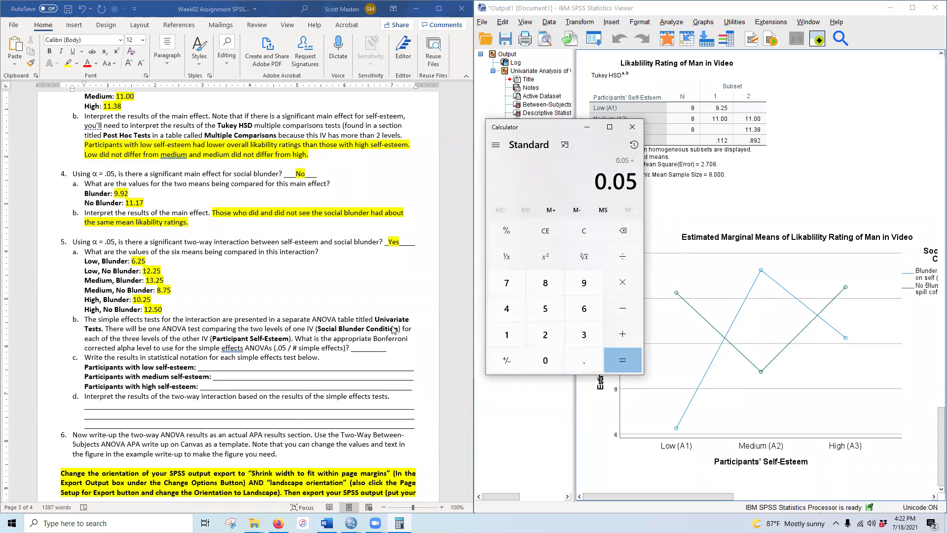
pyautogui.write('3')
pyautogui.press('Return')
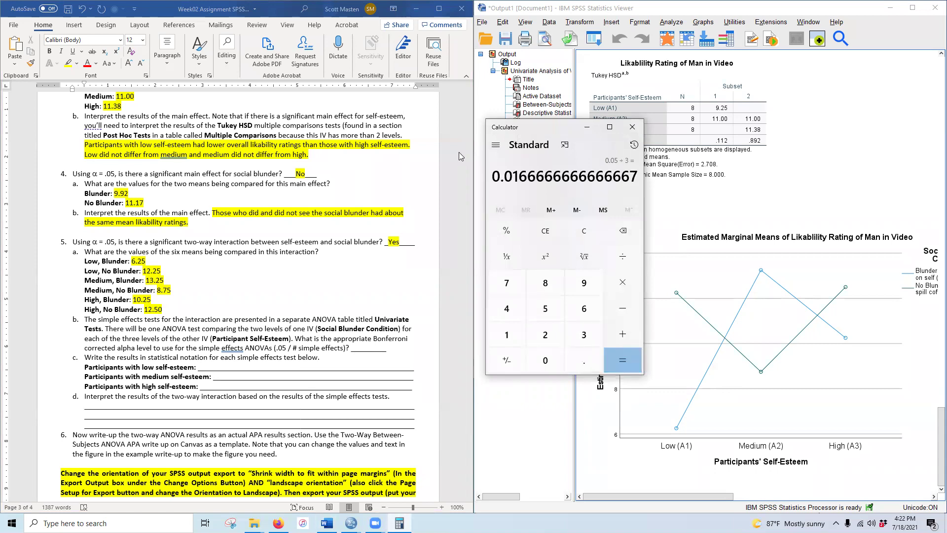
# - Fill in question 5b's corrected alpha level as .017 in place of the blank and highlight it in yellow
pyautogui.click(353, 349)
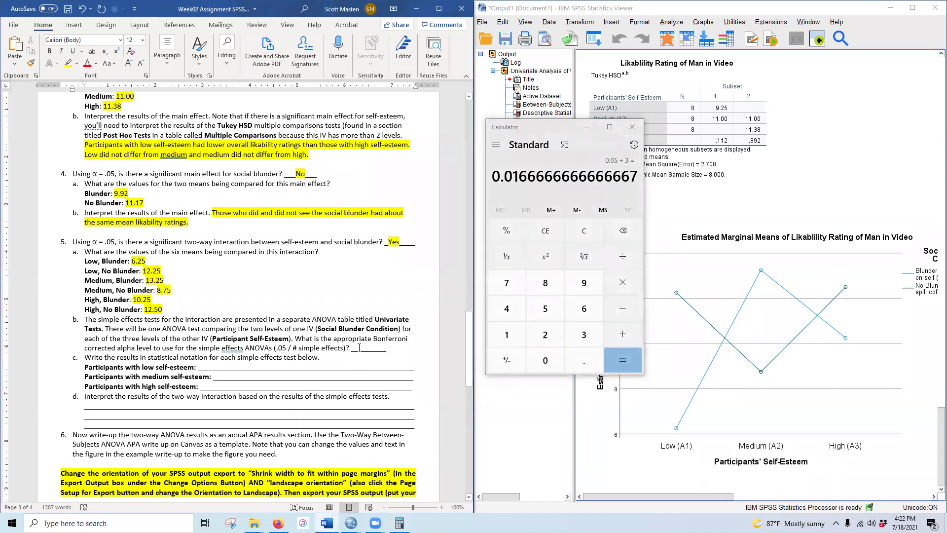
pyautogui.moveTo(351, 348); pyautogui.dragTo(384, 352)
pyautogui.write('.017')
pyautogui.moveTo(352, 348); pyautogui.dragTo(366, 348)
pyautogui.click(71, 69)
pyautogui.click(367, 349)
# - Enter F(1, 18) = 26.59, p < .017 for participants with low self-esteem in question 5c, using the Univariate Tests table
pyautogui.scroll(-3, 403, 327)
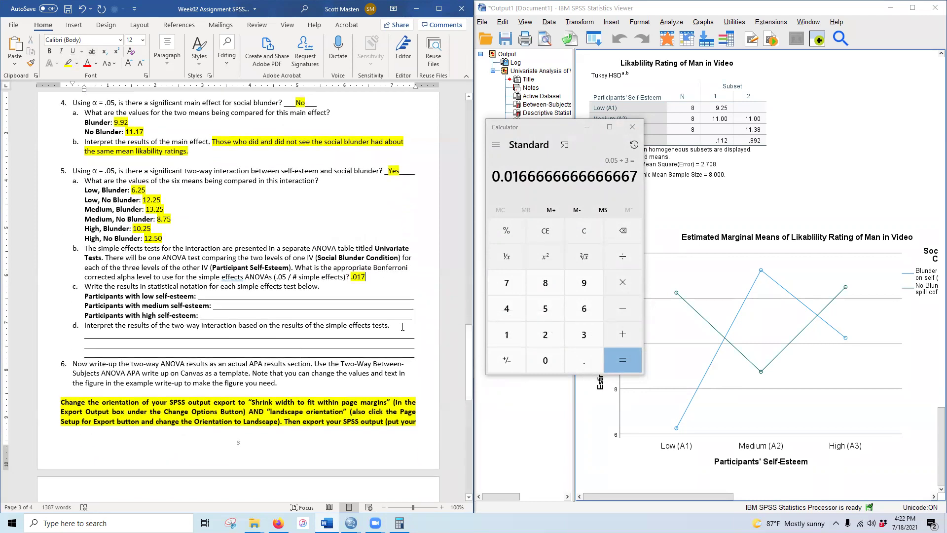
pyautogui.click(683, 346)
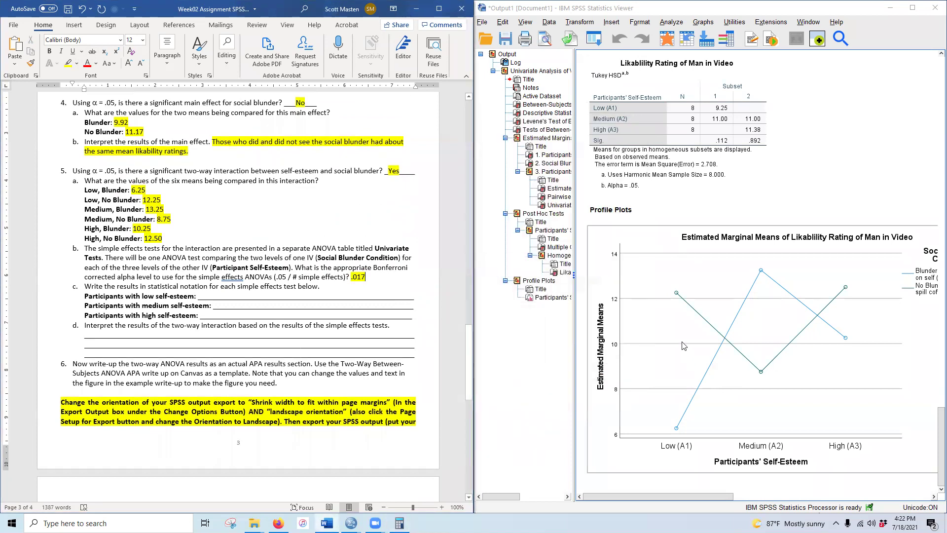
pyautogui.scroll(3, 670, 420)
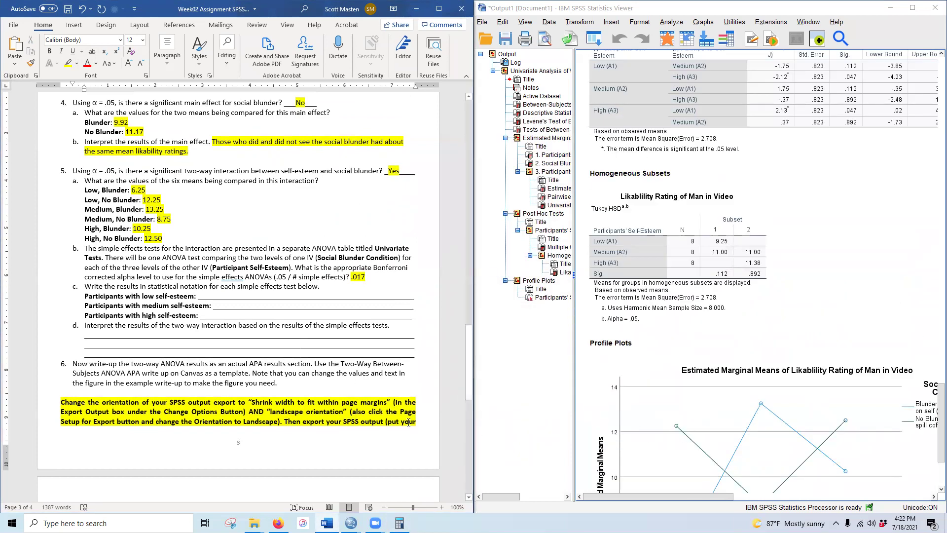
pyautogui.scroll(-3, 809, 414)
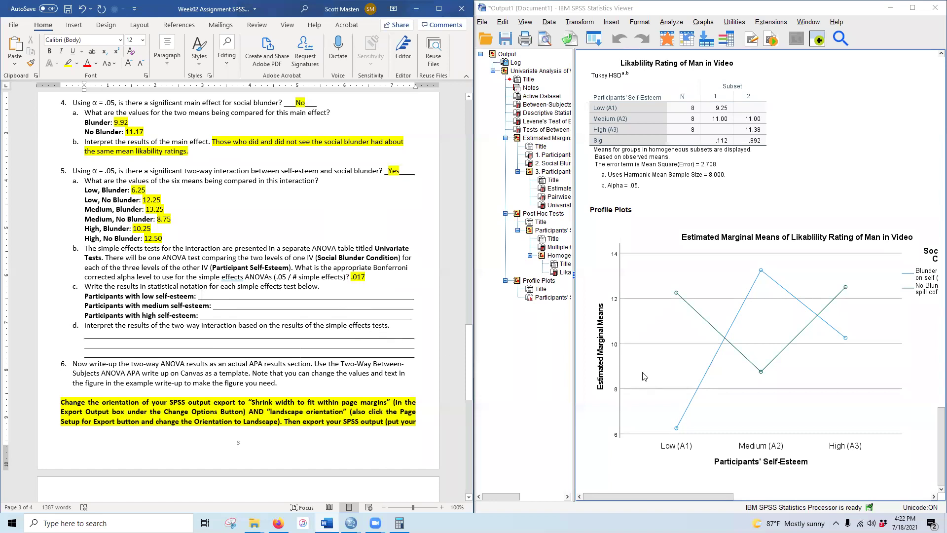
pyautogui.scroll(10, 735, 417)
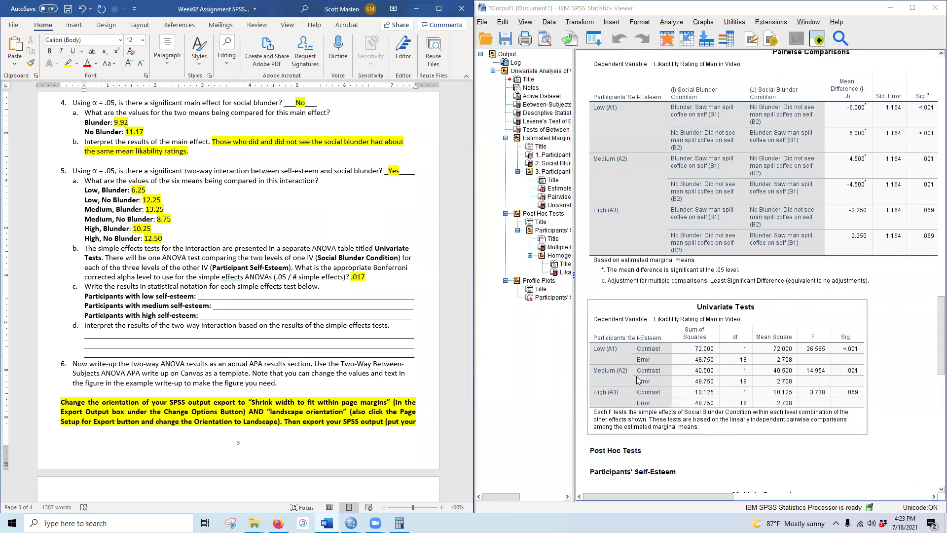
pyautogui.write('F')
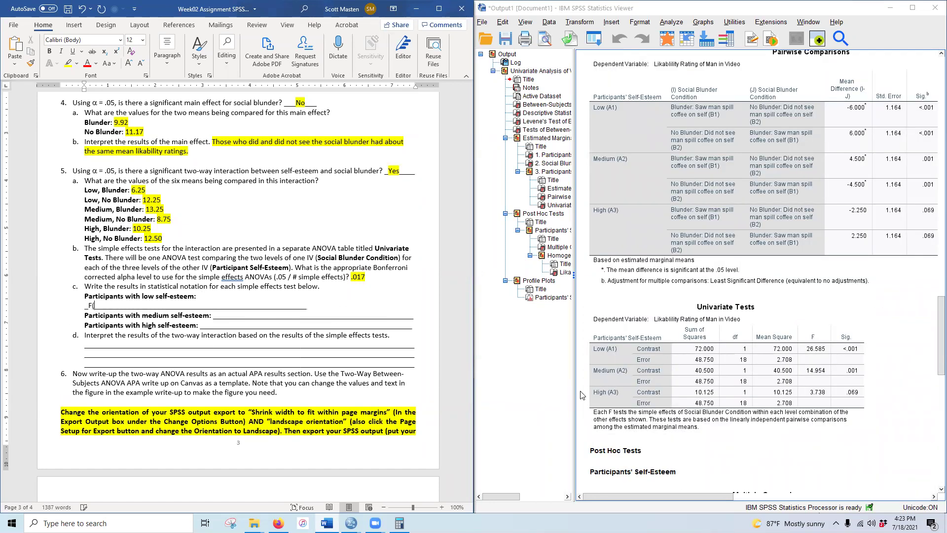
pyautogui.write('(1, 18) ')
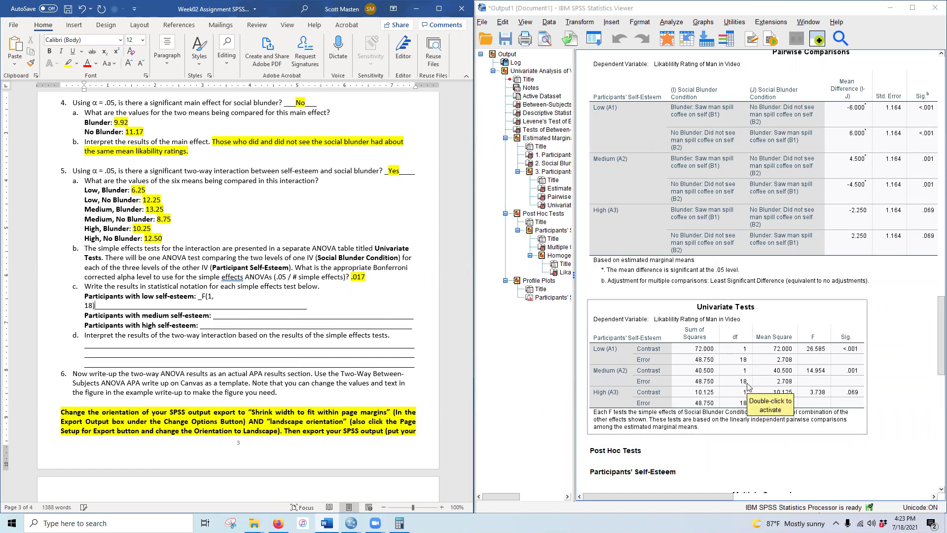
pyautogui.write('= 26.59')
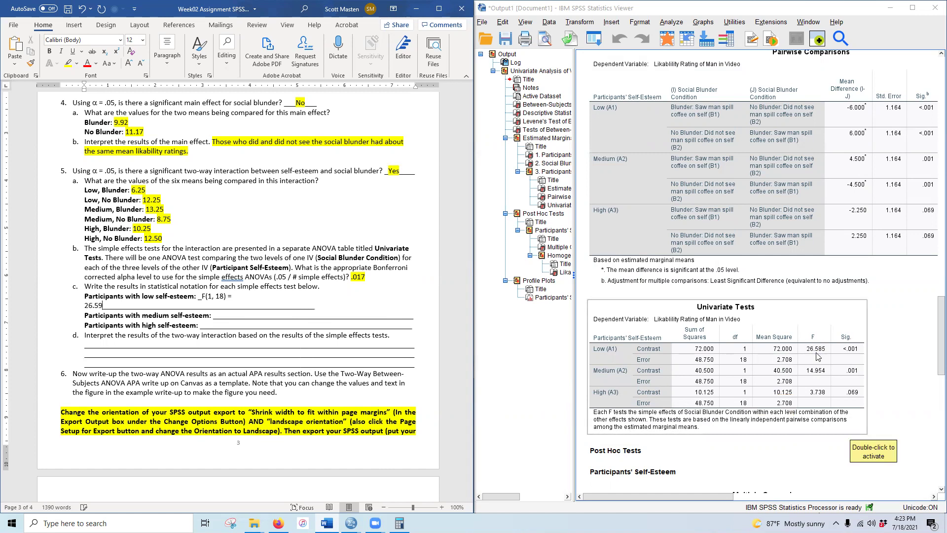
pyautogui.write(', p< .017,')
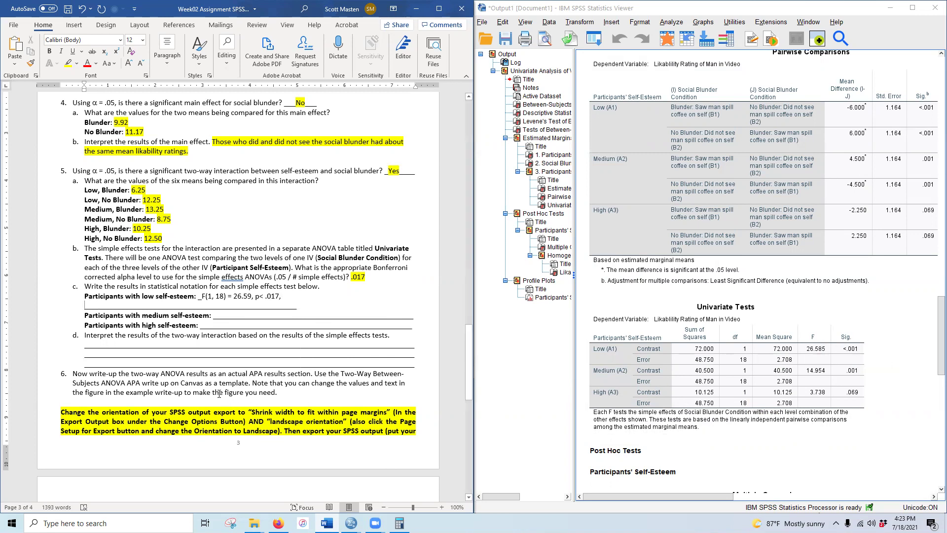
# - Append η² = to the low self-esteem result, with the 2 superscripted and the n replaced by the eta symbol
pyautogui.write('n')
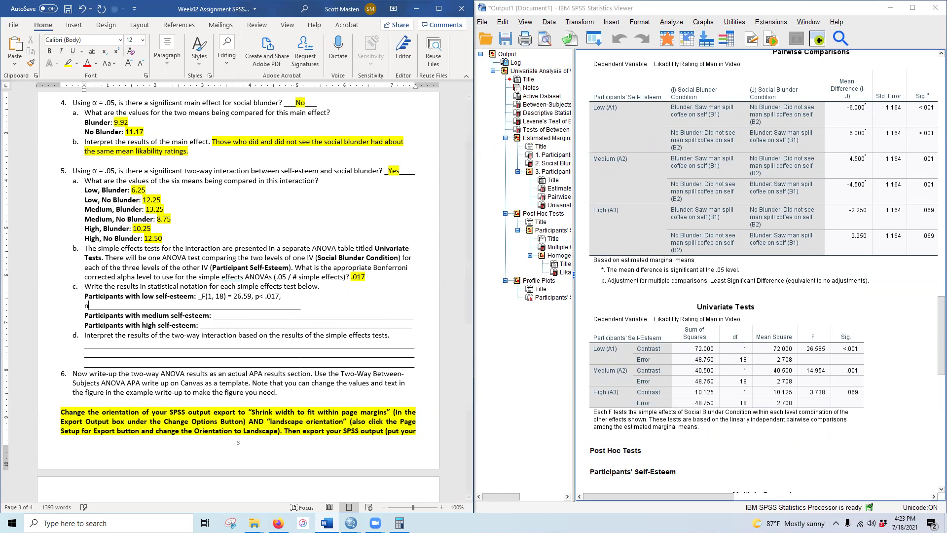
pyautogui.write('2 =')
pyautogui.click(257, 296)
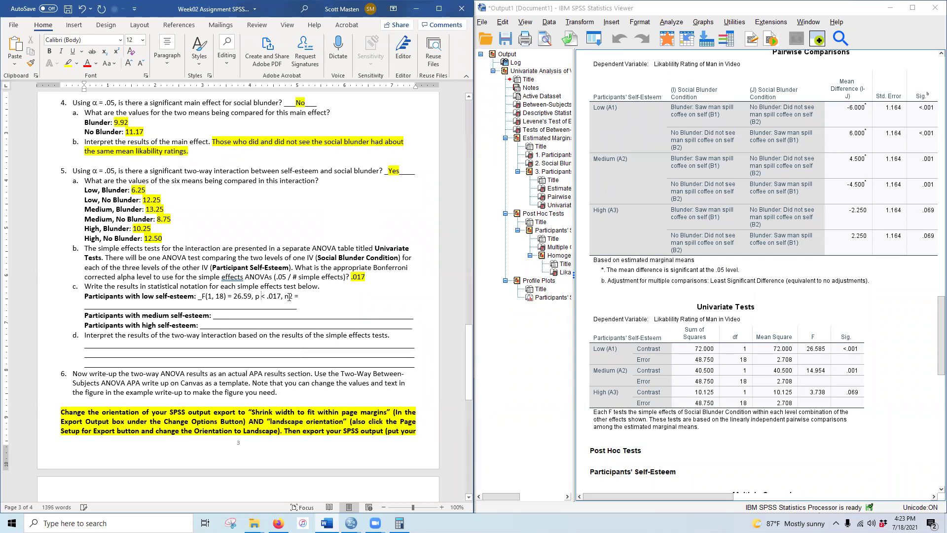
pyautogui.moveTo(292, 296); pyautogui.dragTo(289, 296)
pyautogui.click(116, 52)
pyautogui.hotkey('alt', 'n')
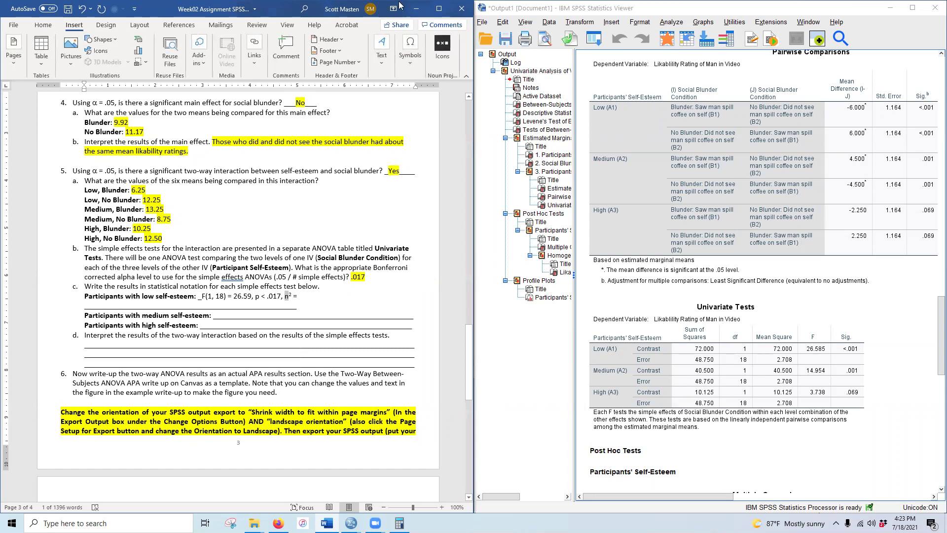
pyautogui.click(410, 49)
pyautogui.rightClick(425, 114)
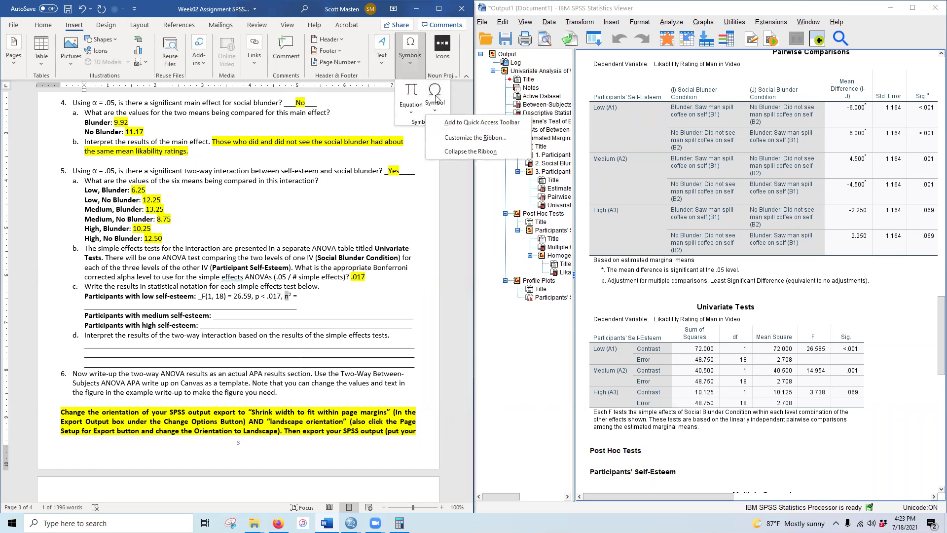
pyautogui.click(436, 99)
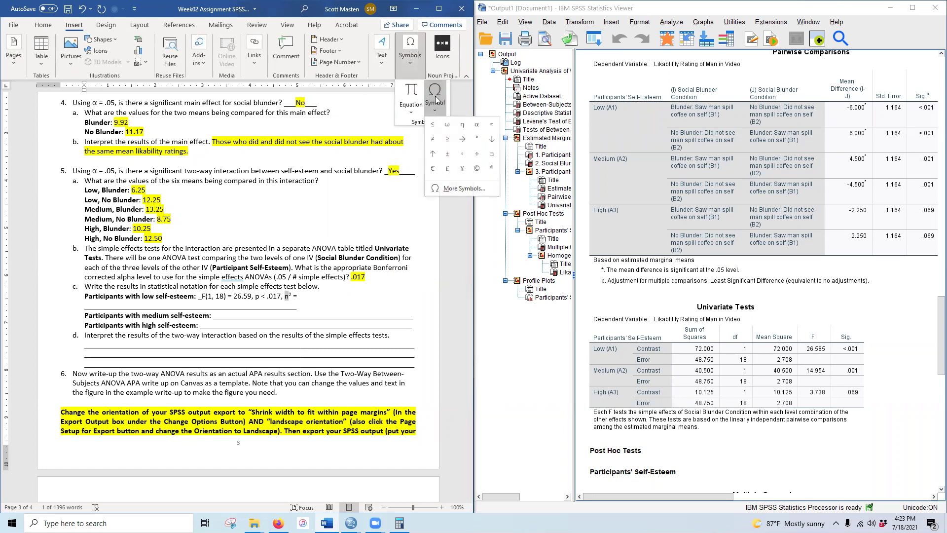
pyautogui.click(462, 125)
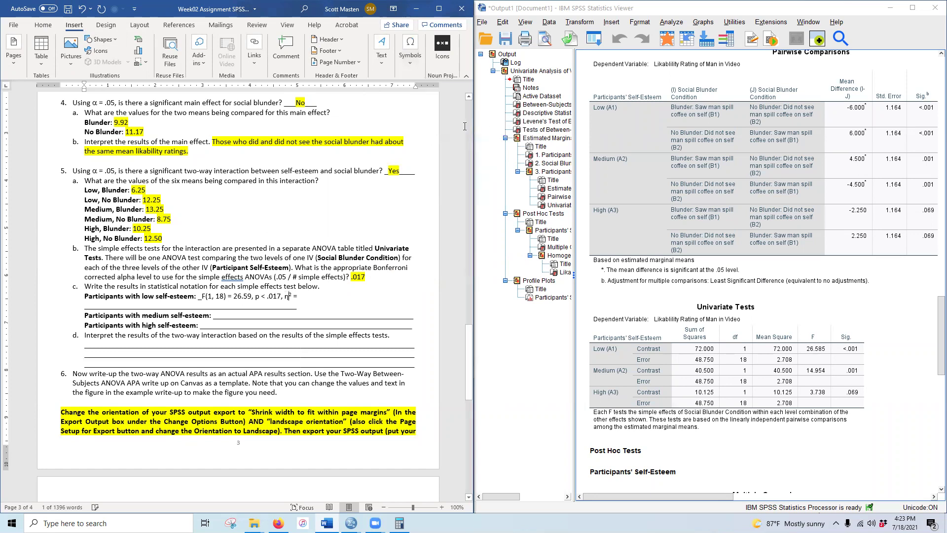
# - Italicize F and p in the low self-esteem result, without the leading underscore, and highlight the whole notation in yellow
pyautogui.doubleClick(204, 297)
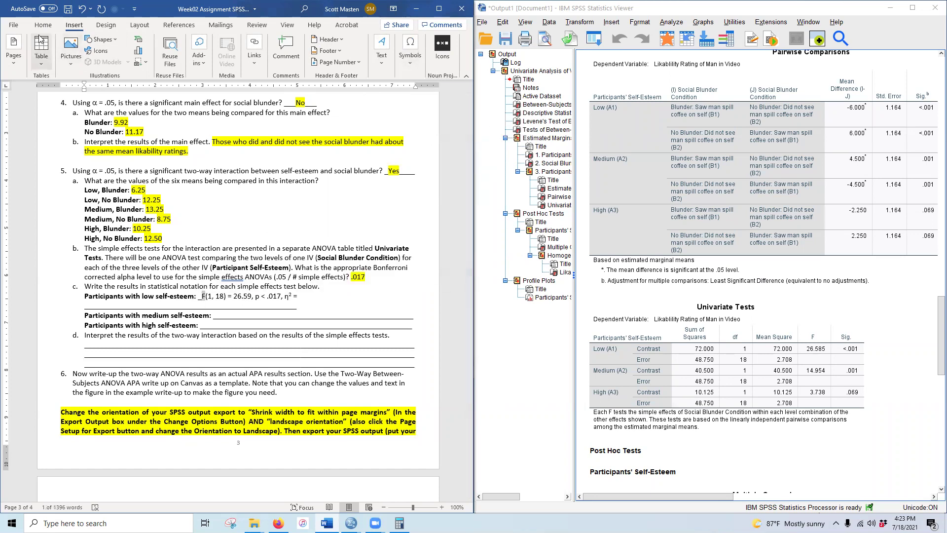
pyautogui.click(43, 25)
pyautogui.click(61, 52)
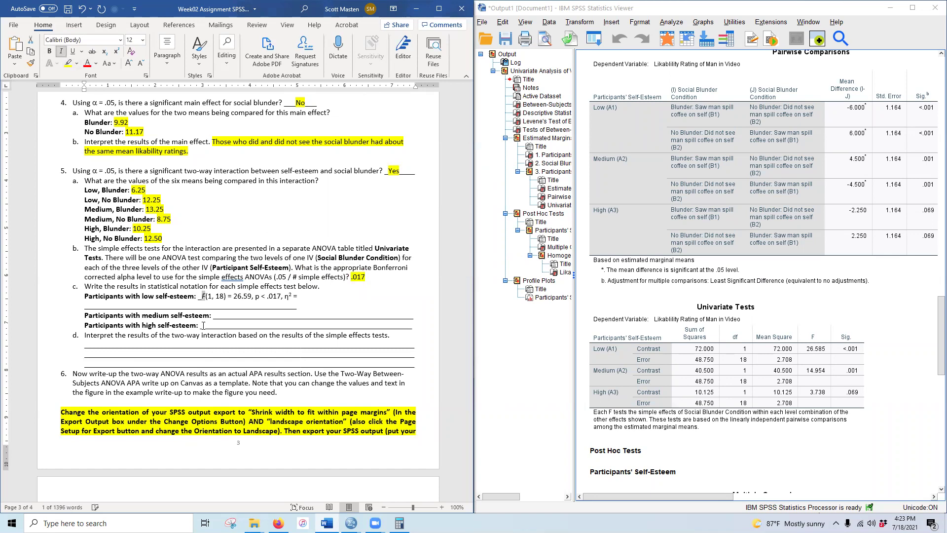
pyautogui.click(198, 296)
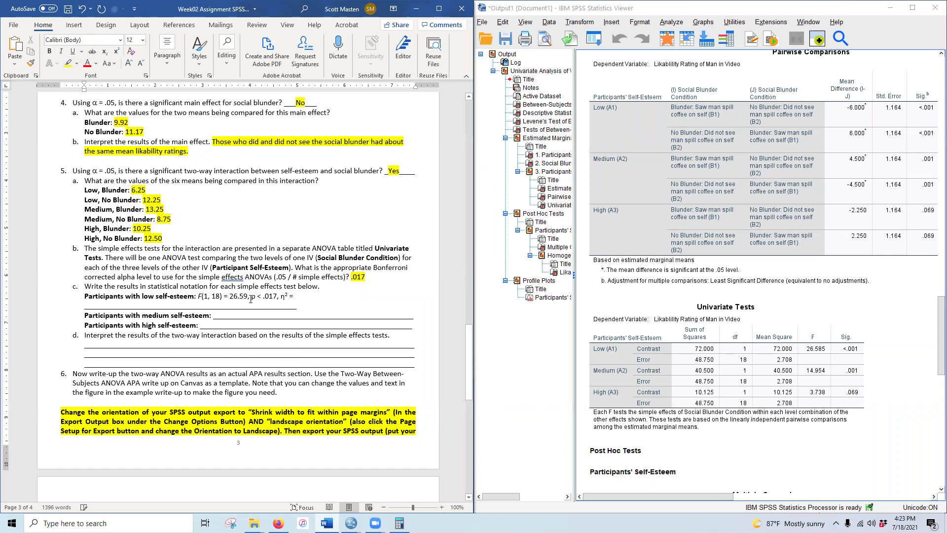
pyautogui.doubleClick(252, 296)
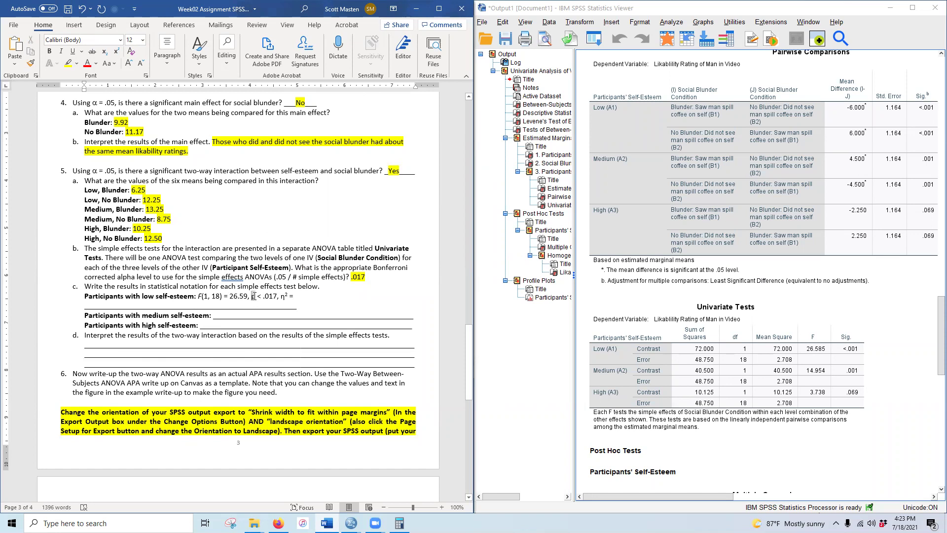
pyautogui.click(61, 51)
pyautogui.click(320, 299)
pyautogui.moveTo(198, 296); pyautogui.dragTo(291, 295)
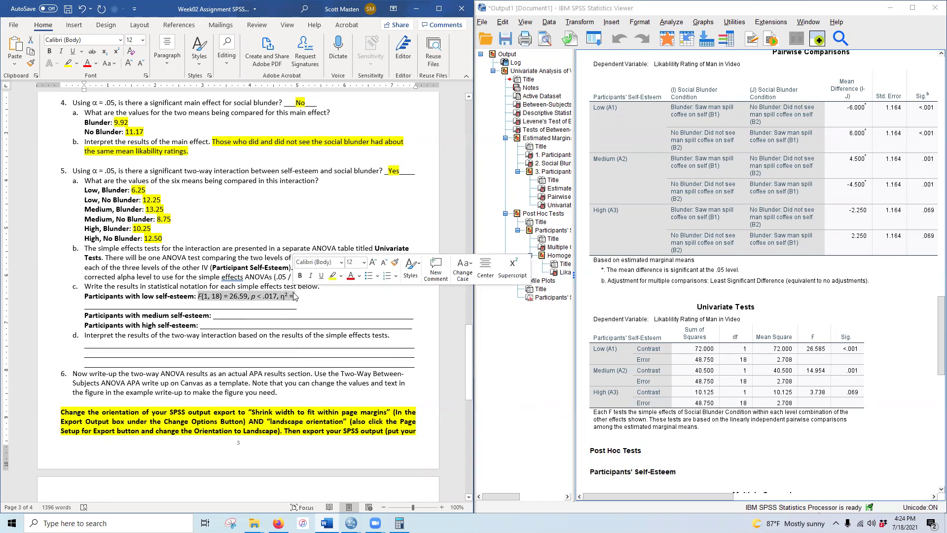
pyautogui.click(69, 63)
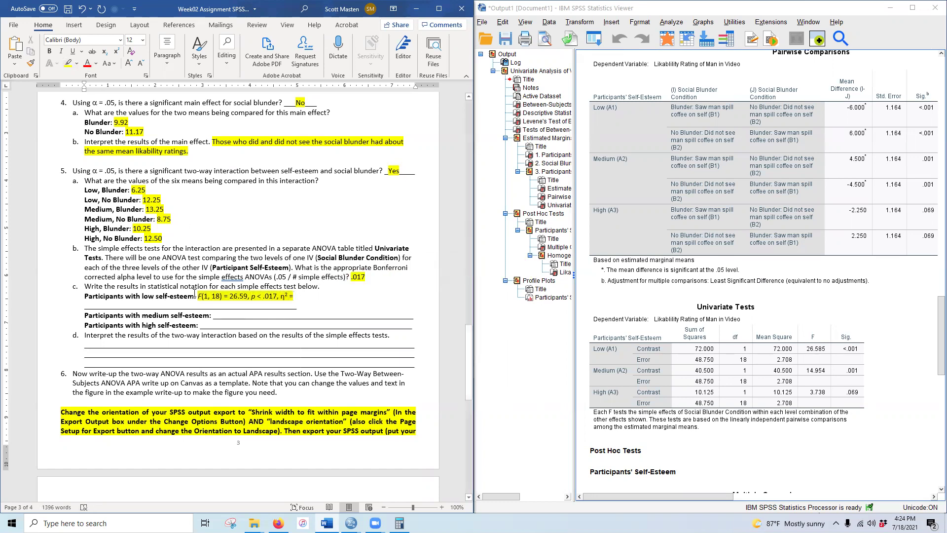
# - Copy the low self-esteem result over the medium self-esteem blank and delete the leftover blank line under the low self-esteem result
pyautogui.moveTo(198, 296); pyautogui.dragTo(295, 296)
pyautogui.hotkey('ctrl', 'c')
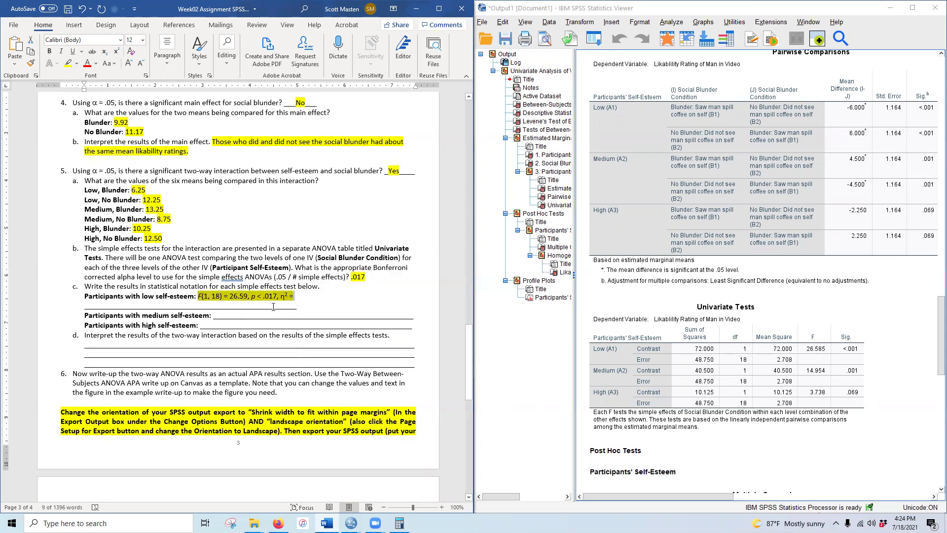
pyautogui.moveTo(84, 307); pyautogui.dragTo(290, 306)
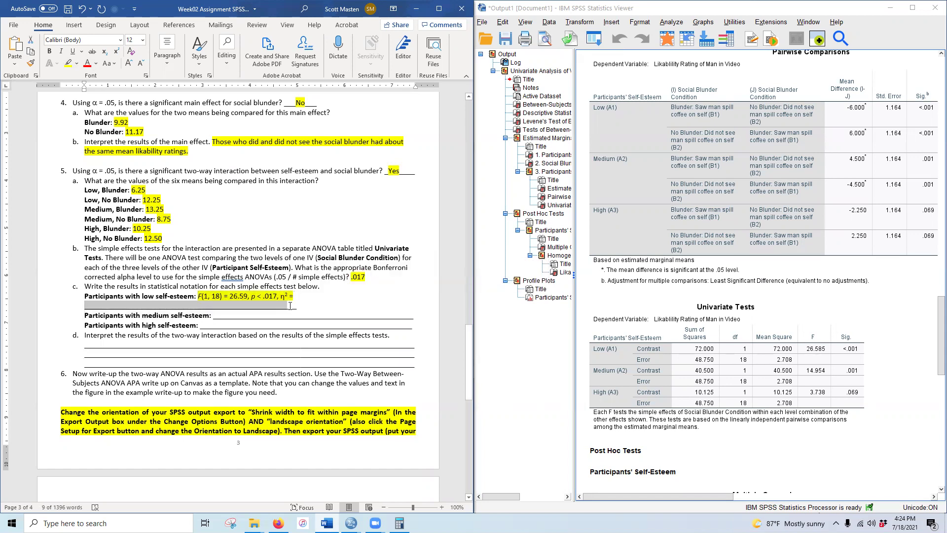
pyautogui.press('Delete')
pyautogui.moveTo(213, 305); pyautogui.dragTo(416, 308)
pyautogui.hotkey('ctrl', 'v')
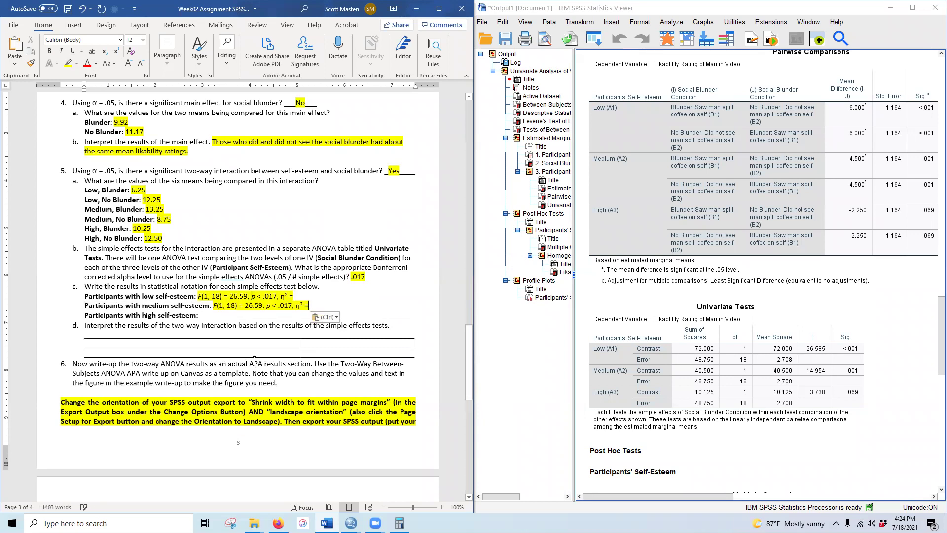
# - Paste the copied result over the high self-esteem blank and change the medium self-esteem F value to 14.95
pyautogui.moveTo(206, 316); pyautogui.dragTo(410, 313)
pyautogui.hotkey('ctrl', 'v')
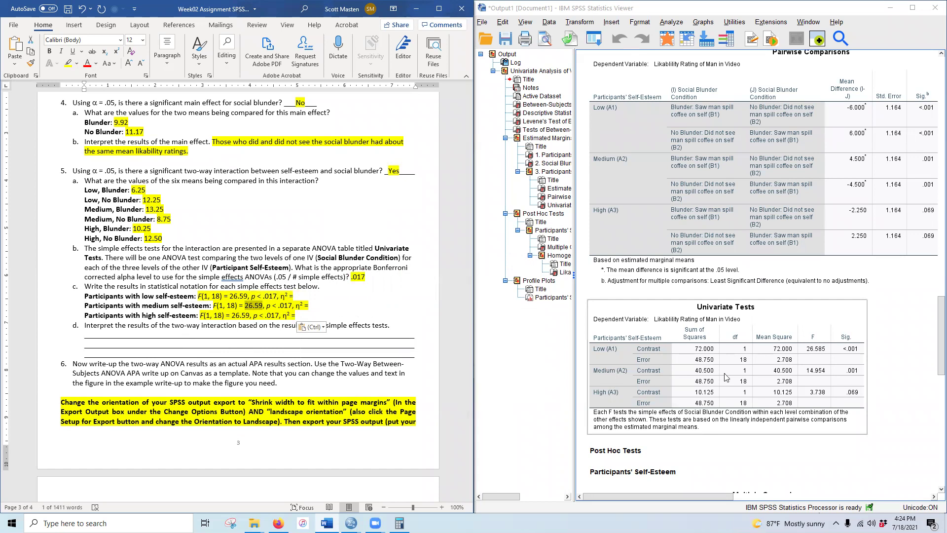
pyautogui.write('14.95')
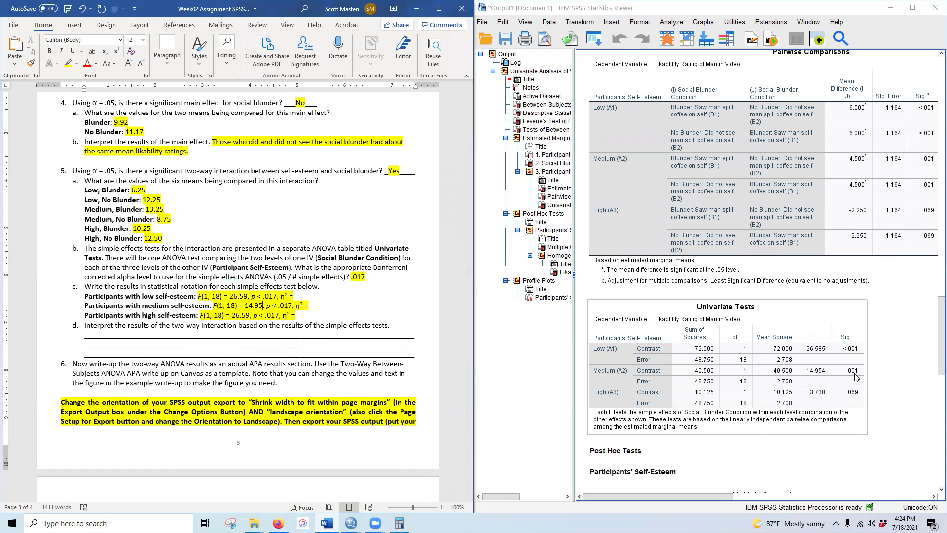
# - Change the high self-esteem result to F = 3.74 with p > .017, using the Univariate Tests table
pyautogui.click(206, 316)
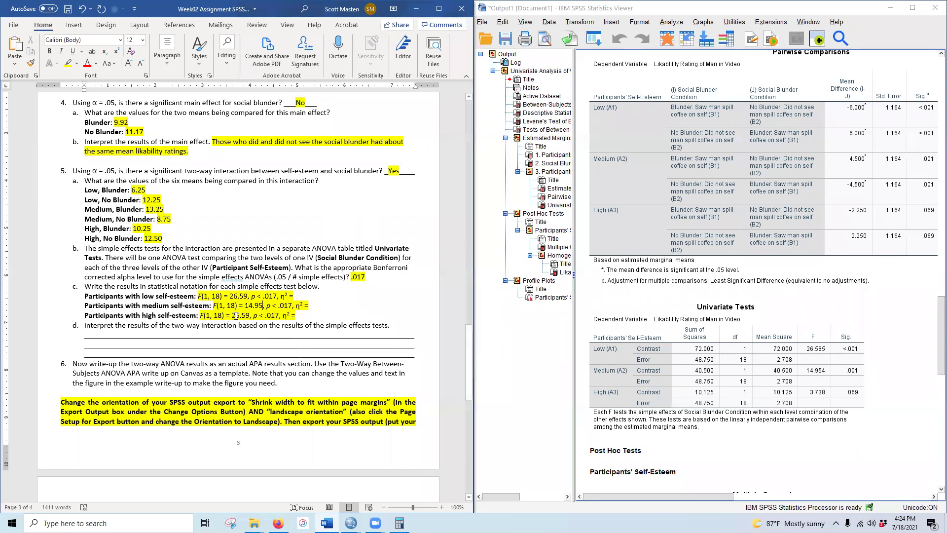
pyautogui.moveTo(242, 315); pyautogui.dragTo(250, 316)
pyautogui.click(606, 401)
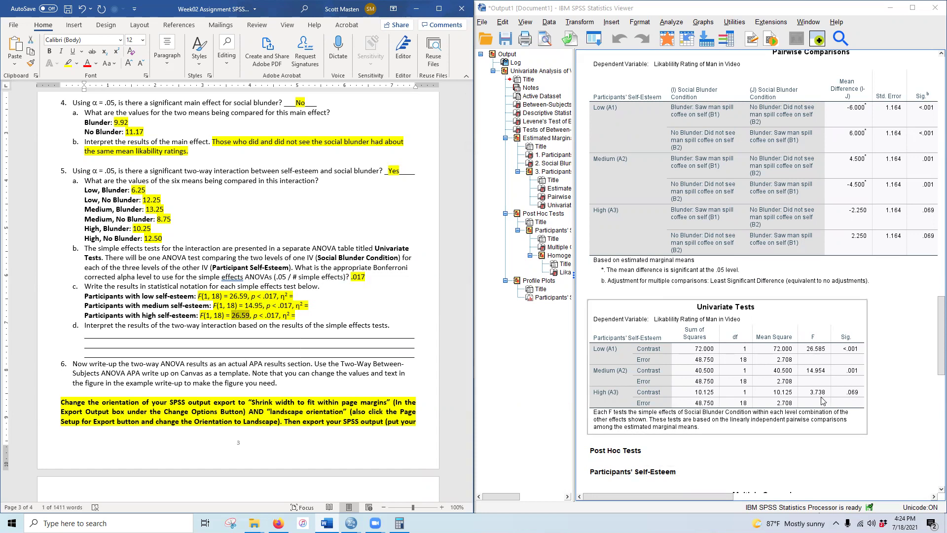
pyautogui.click(523, 416)
pyautogui.write('3.74')
pyautogui.click(778, 360)
pyautogui.click(252, 314)
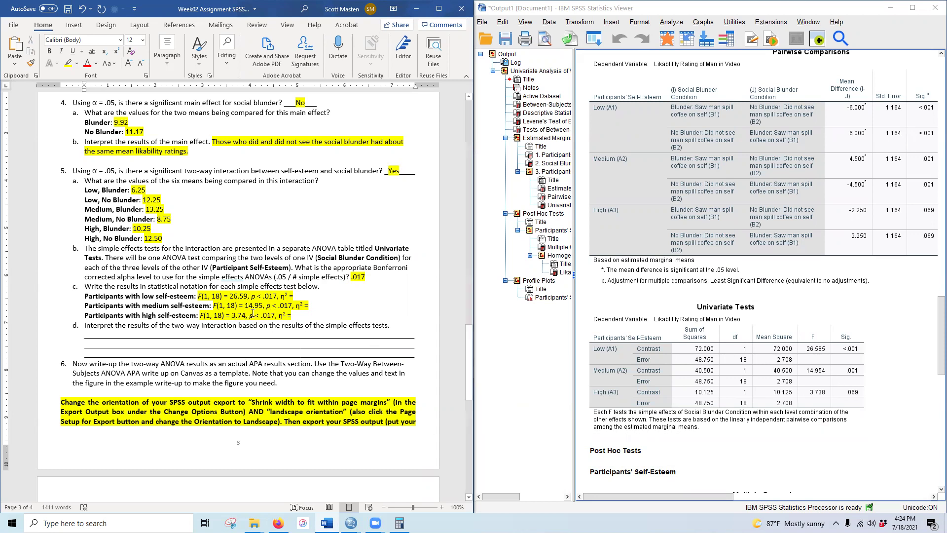
pyautogui.moveTo(257, 315); pyautogui.dragTo(261, 315)
pyautogui.write('>')
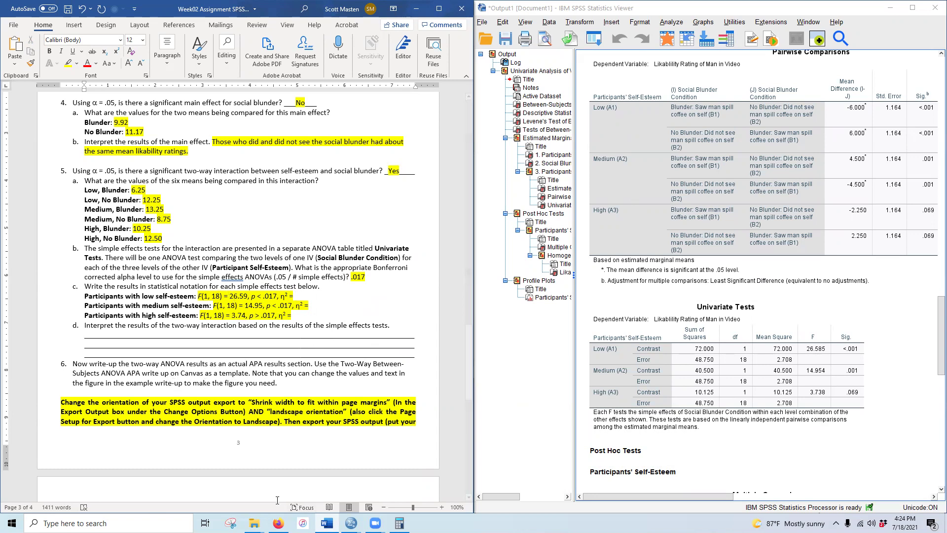
# - Open the Week02 Lecture 01 Two-Way Between-Subjects ANOVA presentation from the Week 02 folder and review the η² formulas for simple effects and total SS
pyautogui.click(254, 522)
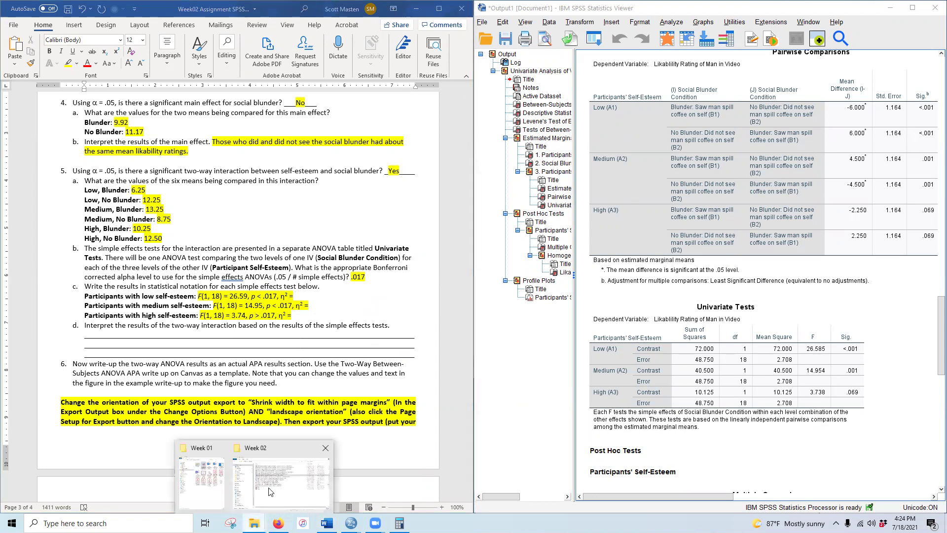
pyautogui.click(270, 490)
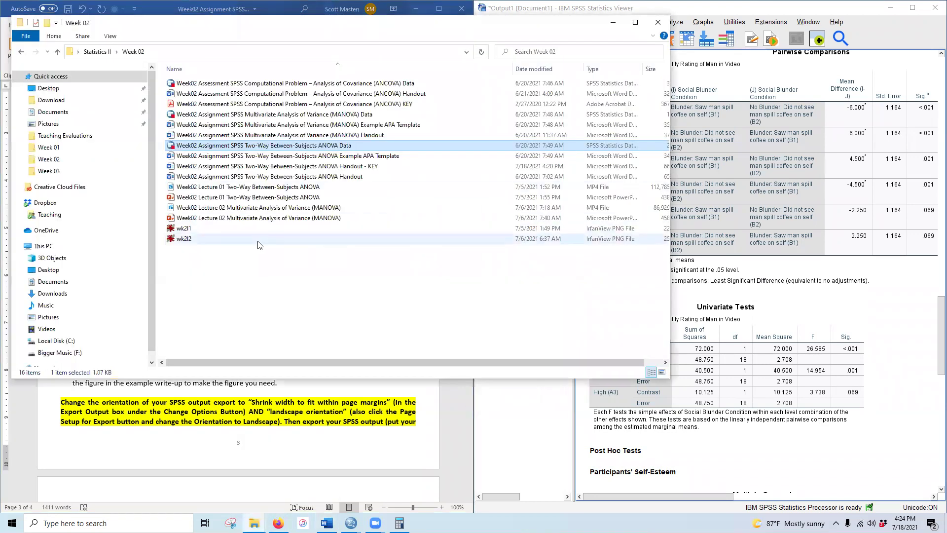
pyautogui.doubleClick(211, 196)
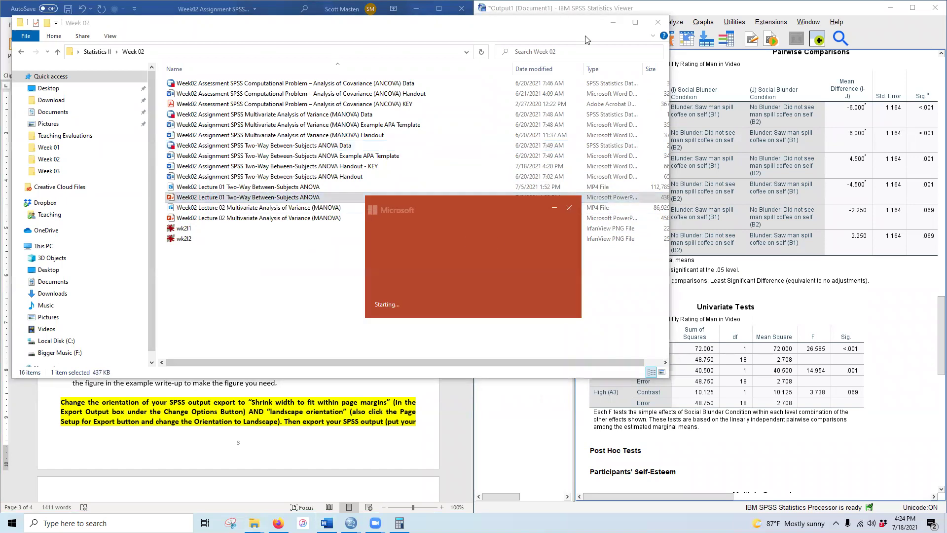
pyautogui.scroll(-1, 91, 328)
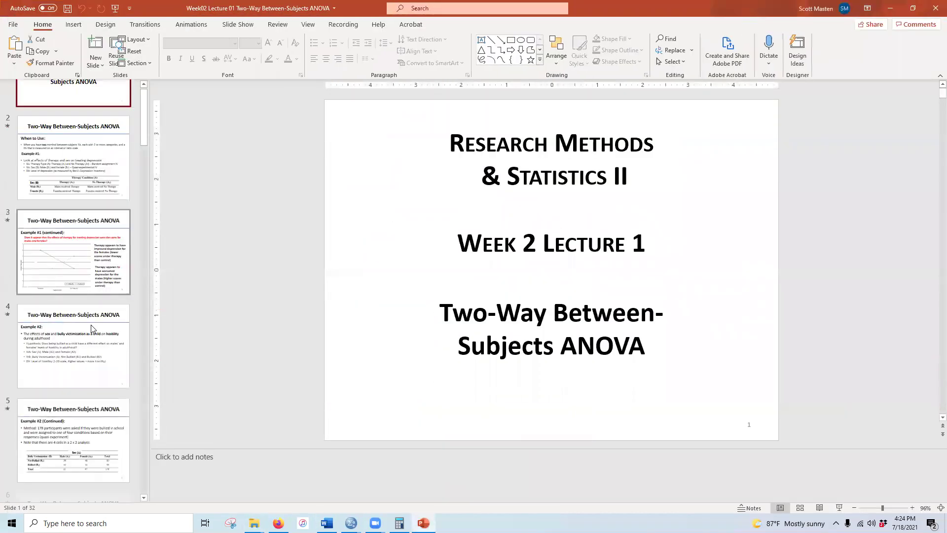
pyautogui.scroll(-15, 91, 328)
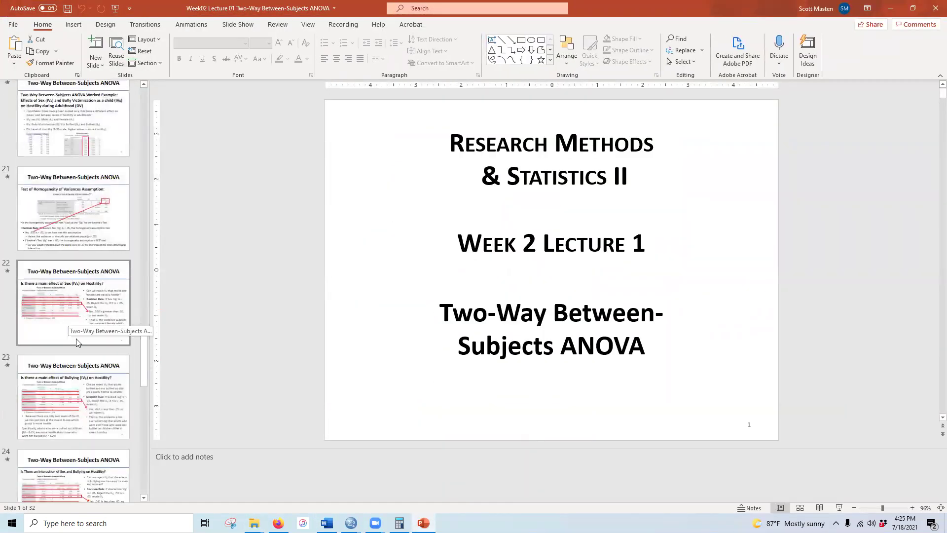
pyautogui.scroll(-6, 77, 342)
pyautogui.click(79, 368)
pyautogui.click(82, 440)
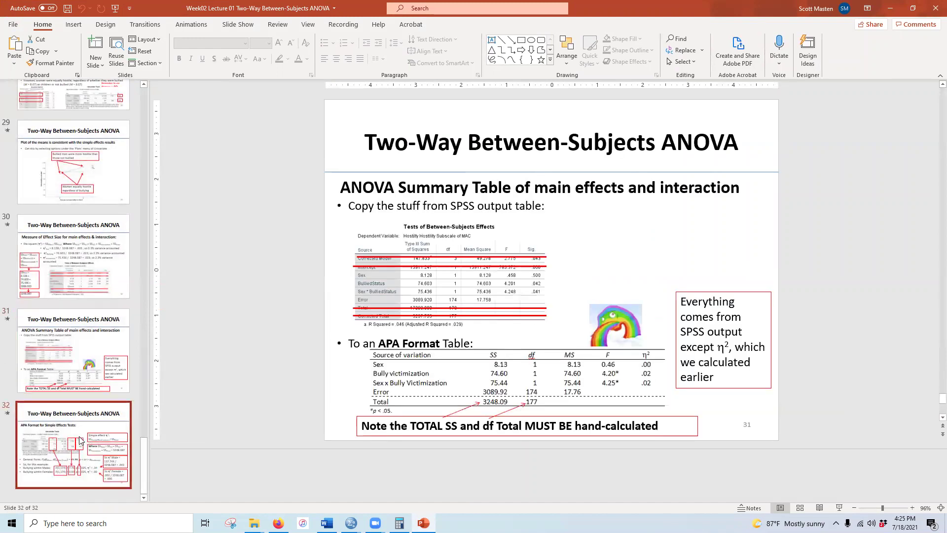
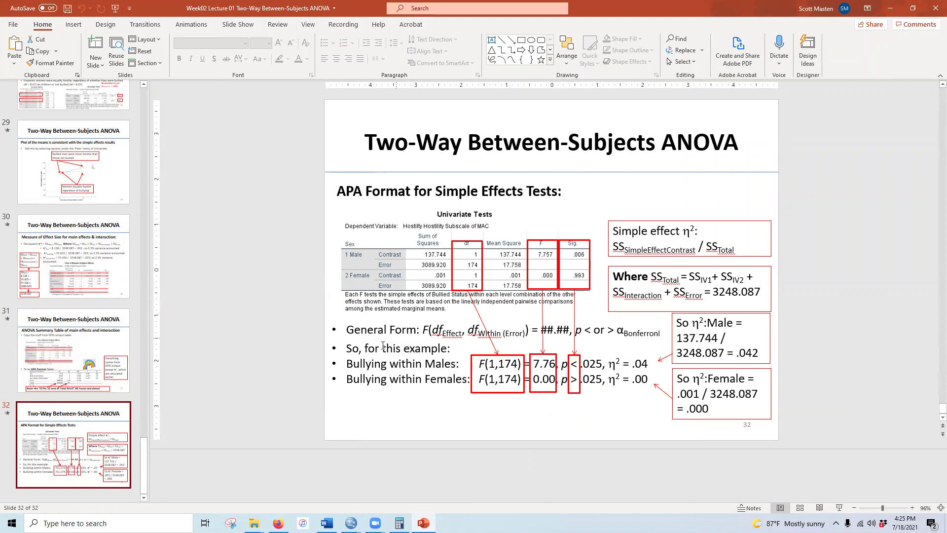
pyautogui.scroll(2, 384, 348)
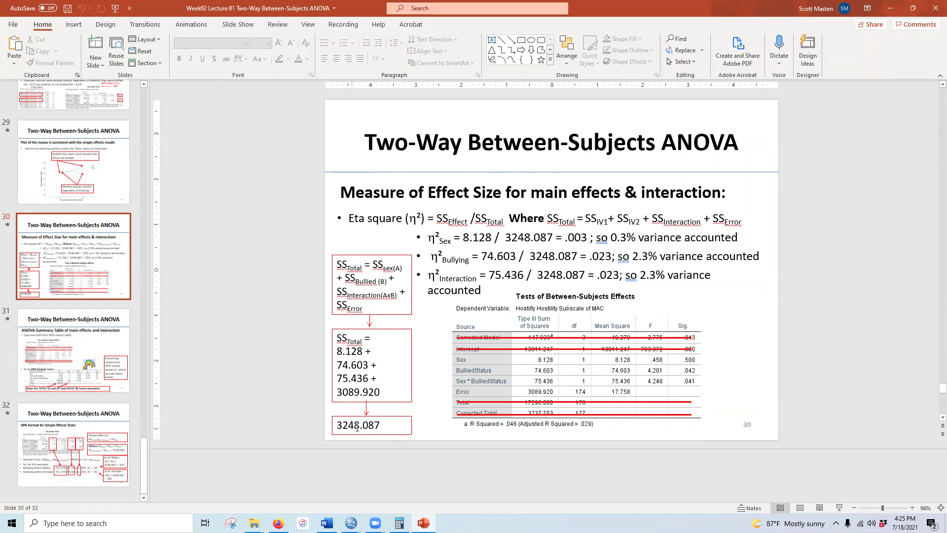
pyautogui.click(890, 8)
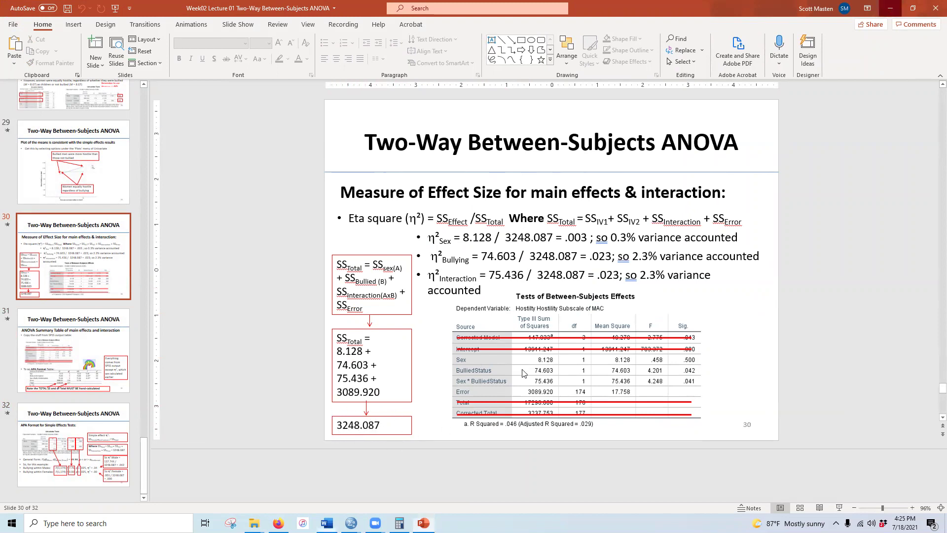
# - Look up the total SS in the Word assignment's question 2 source table
pyautogui.scroll(15, 272, 394)
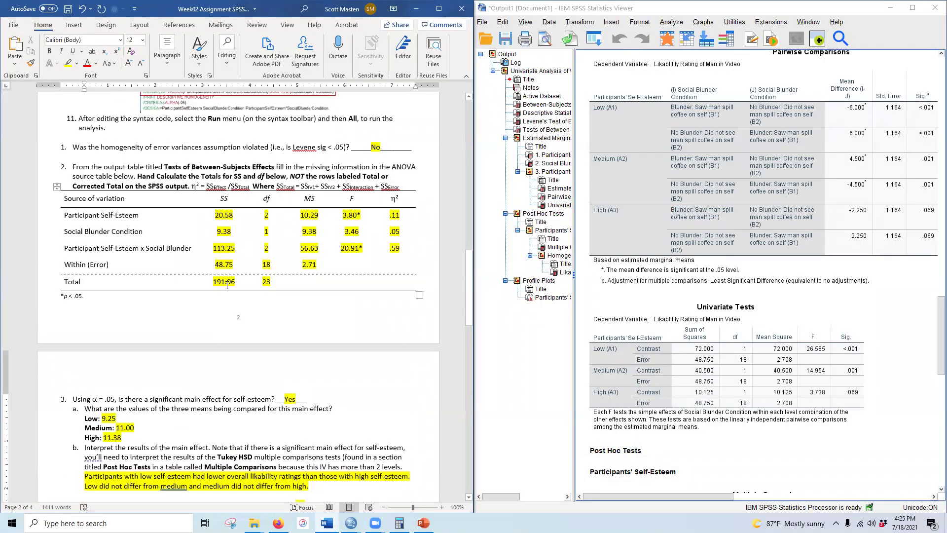
pyautogui.doubleClick(213, 281)
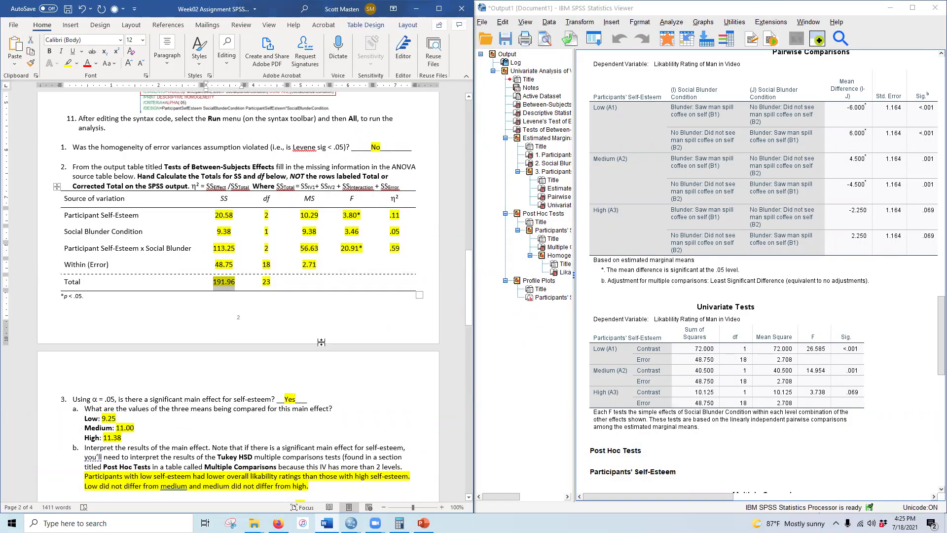
pyautogui.scroll(-5, 325, 400)
pyautogui.scroll(-6, 324, 400)
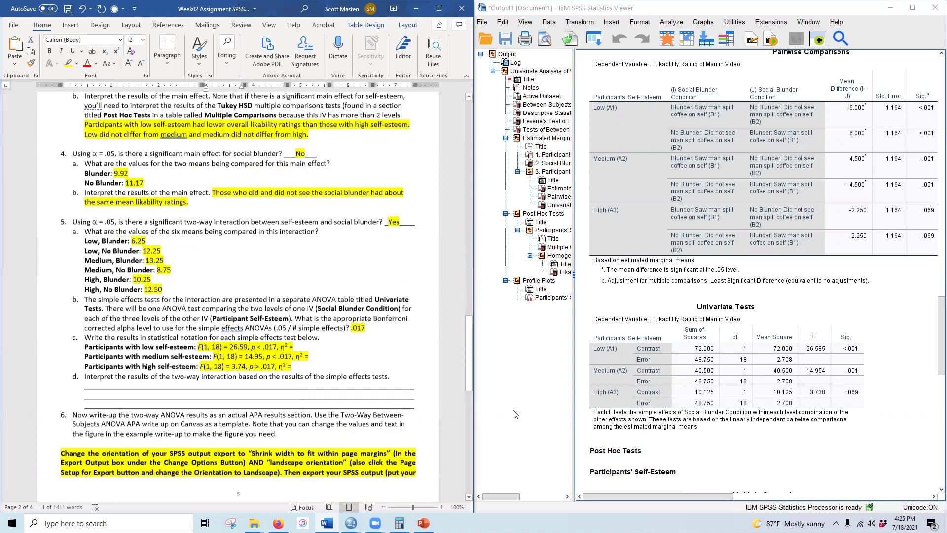
# - Divide 72 by 191.96 in Calculator and enter .38 as η² in the low self-esteem result
pyautogui.click(298, 340)
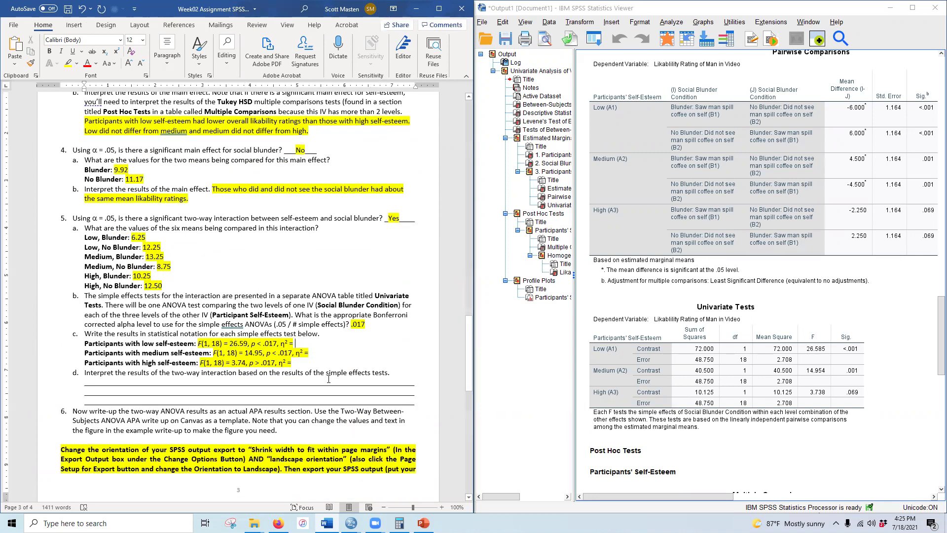
pyautogui.click(400, 523)
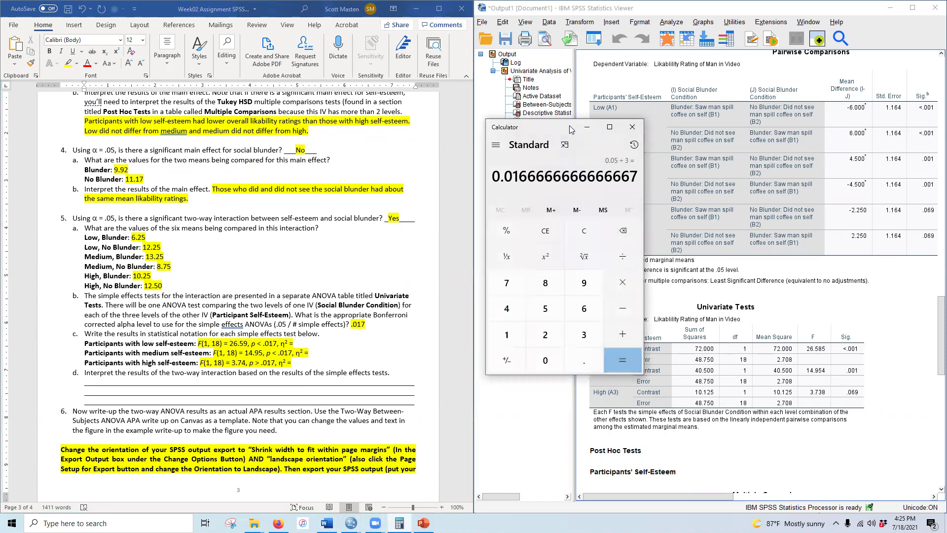
pyautogui.moveTo(576, 132); pyautogui.dragTo(508, 140)
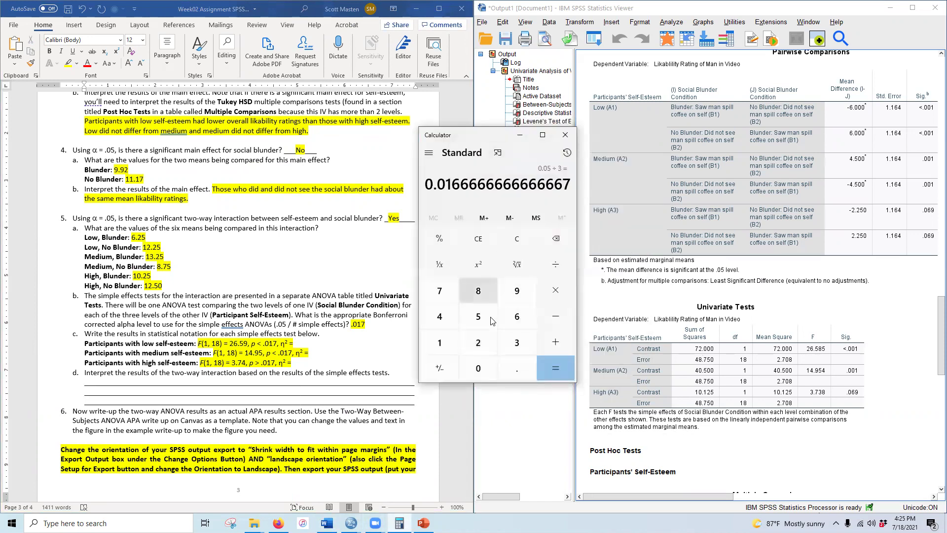
pyautogui.click(517, 240)
pyautogui.write('72')
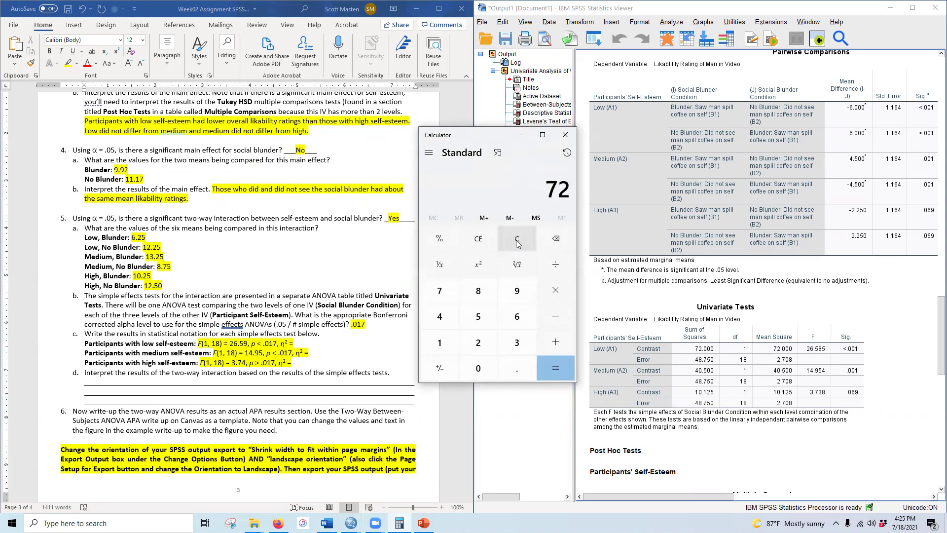
pyautogui.write('191.')
pyautogui.scroll(9, 256, 351)
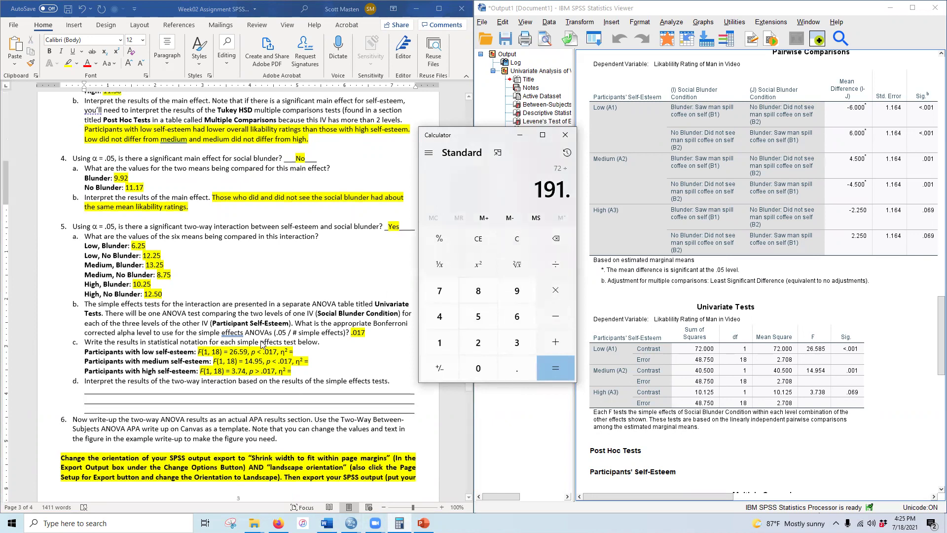
pyautogui.scroll(4, 256, 351)
pyautogui.scroll(-10, 256, 351)
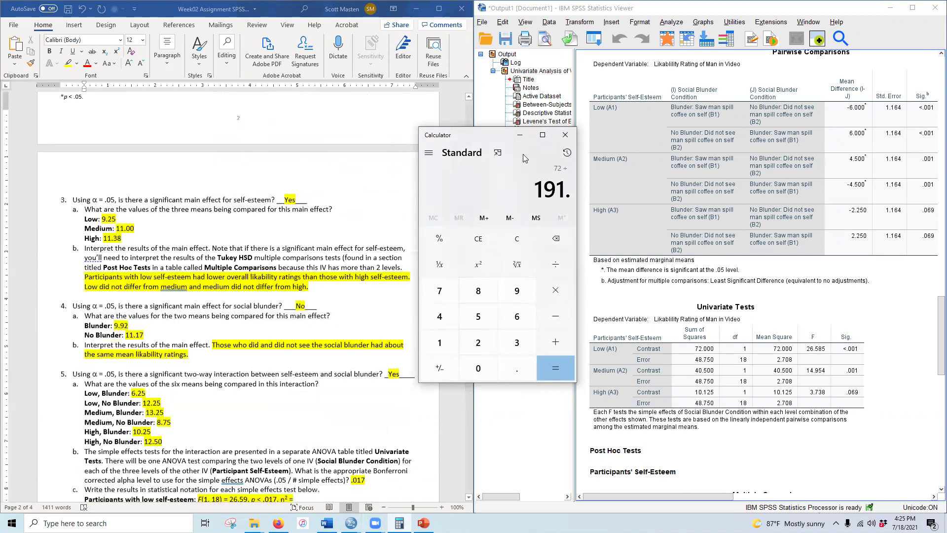
pyautogui.write('96')
pyautogui.press('Return')
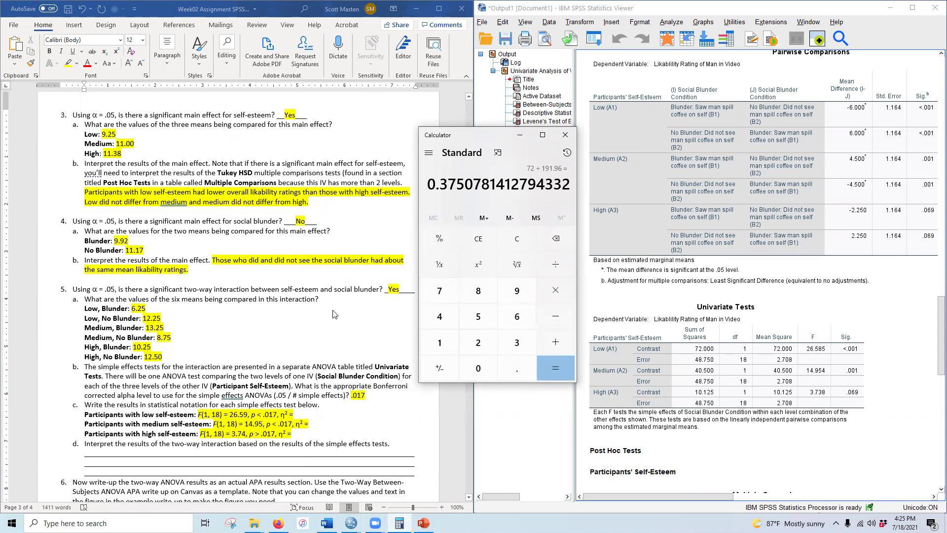
pyautogui.click(301, 415)
pyautogui.write('.38')
# - Clear Calculator and divide the medium self-esteem contrast SS by the total SS, 40.5 ÷ 191.96
pyautogui.click(492, 133)
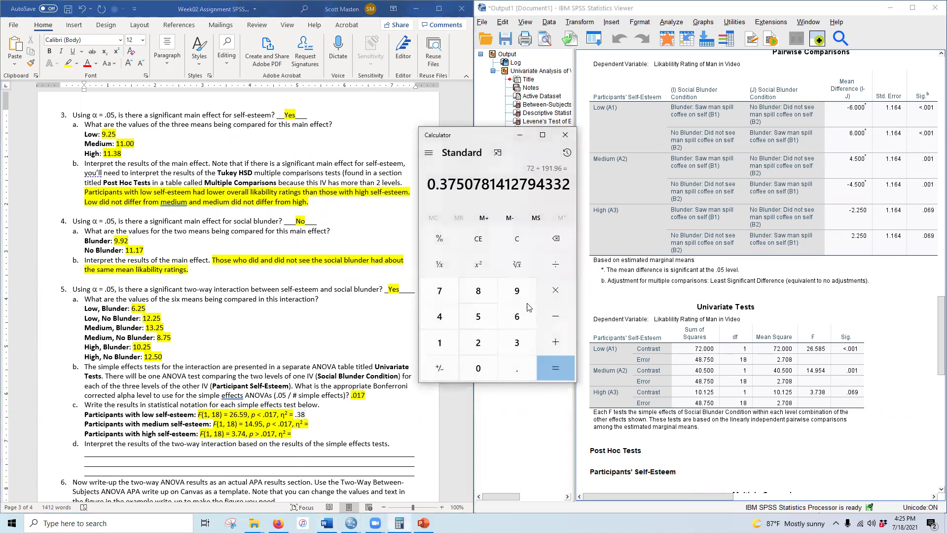
pyautogui.click(511, 241)
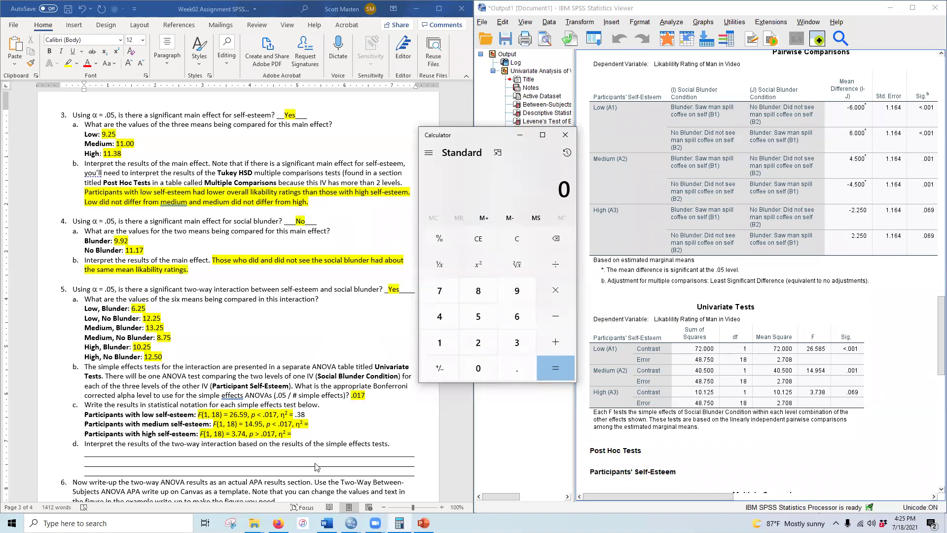
pyautogui.click(316, 423)
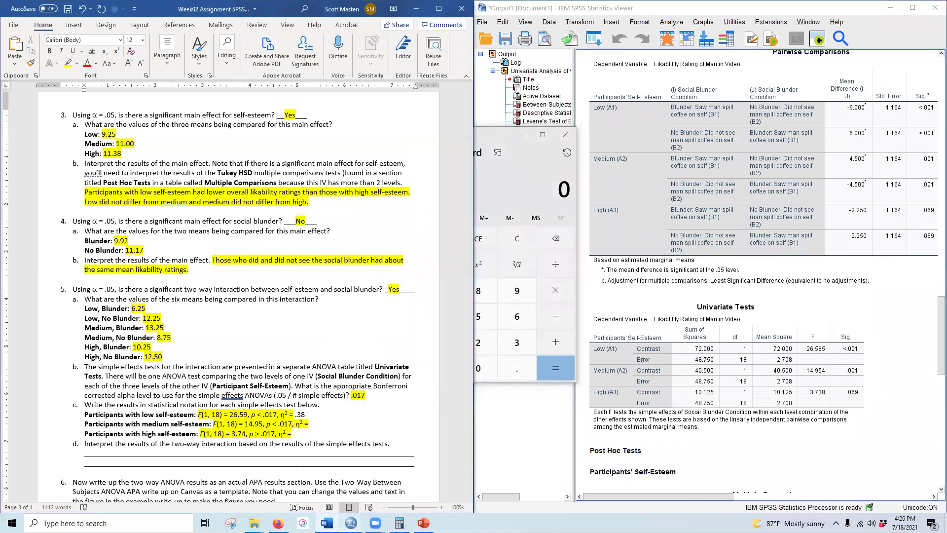
pyautogui.click(710, 374)
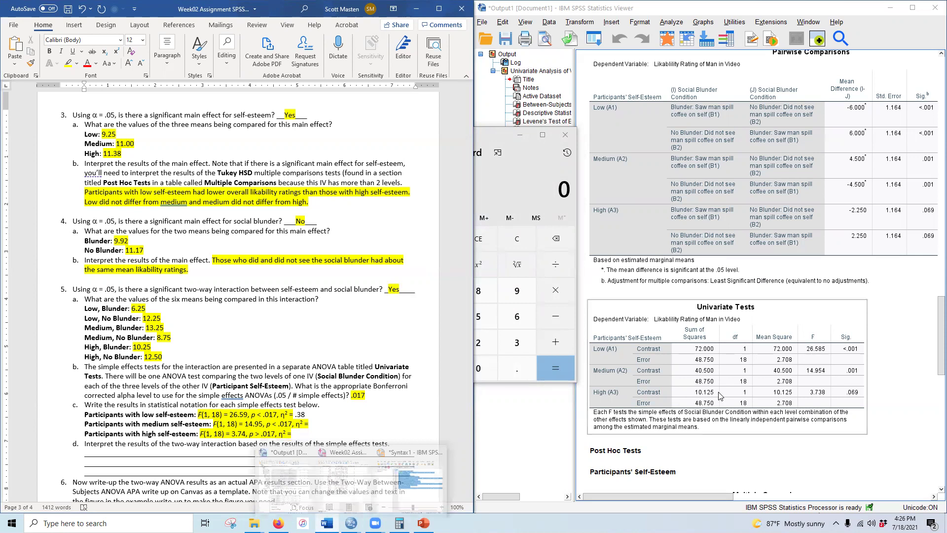
pyautogui.click(516, 239)
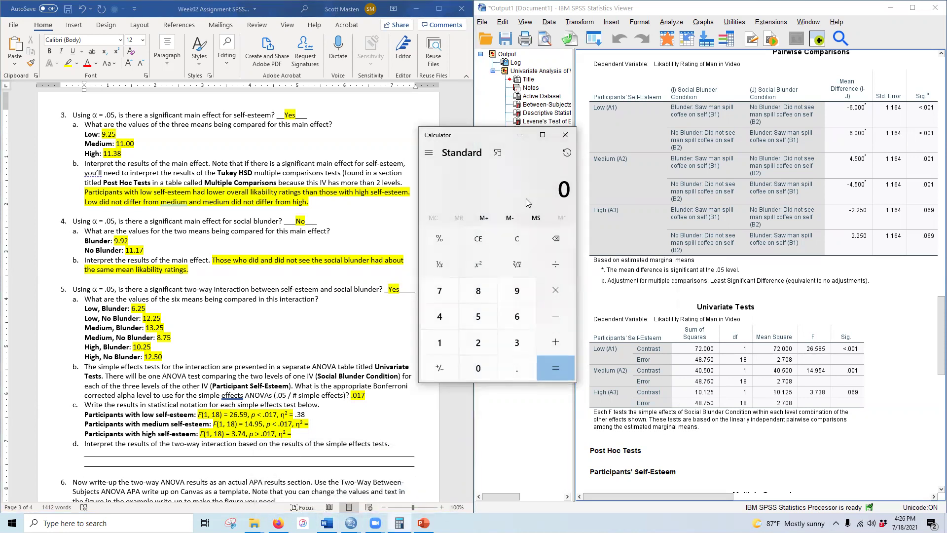
pyautogui.write('40.5')
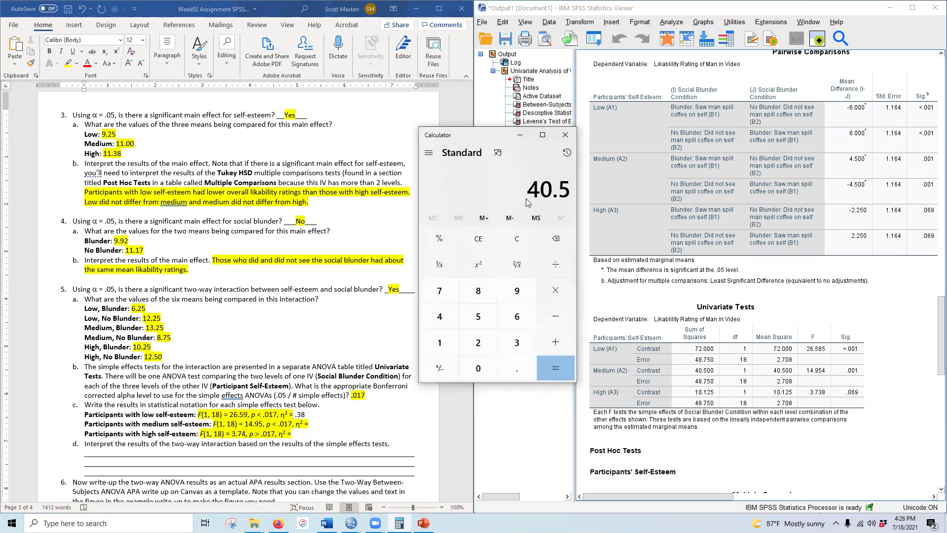
pyautogui.press('/')
pyautogui.write('191.96')
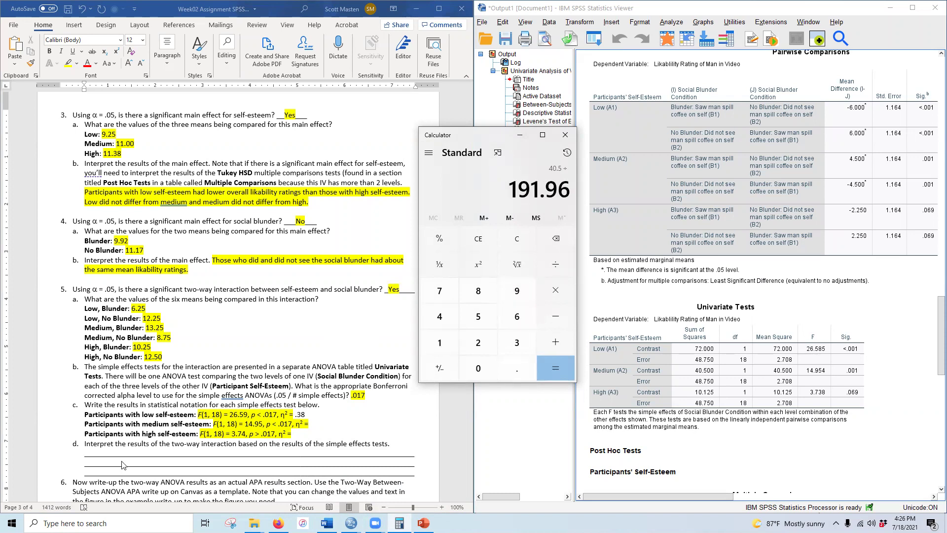
pyautogui.scroll(6, 126, 463)
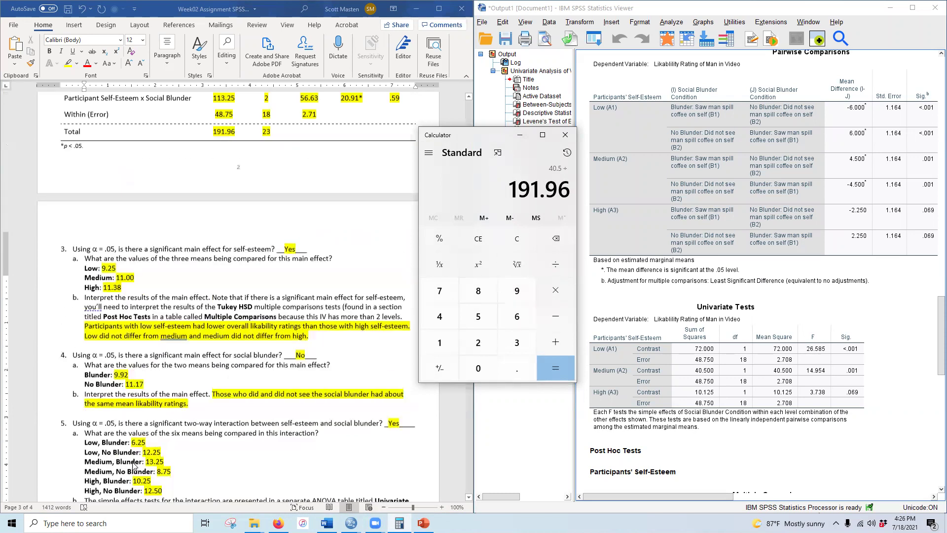
pyautogui.scroll(-5, 204, 477)
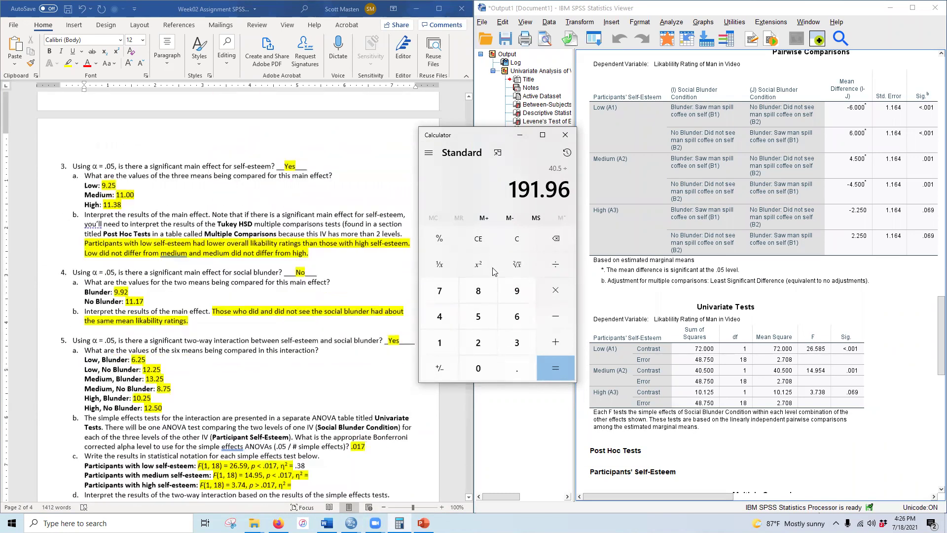
pyautogui.click(557, 368)
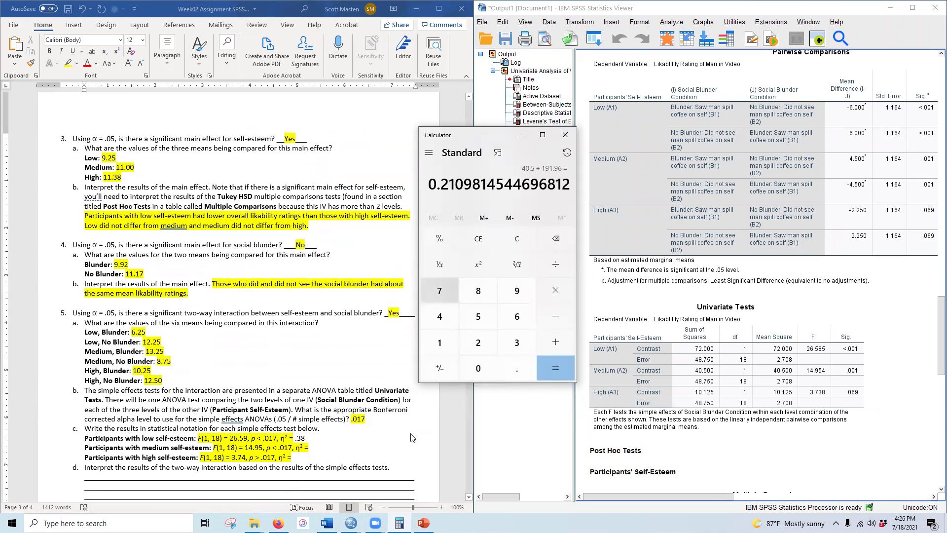
# - Enter .21 as η² in the medium self-esteem result
pyautogui.click(316, 447)
pyautogui.write('.21')
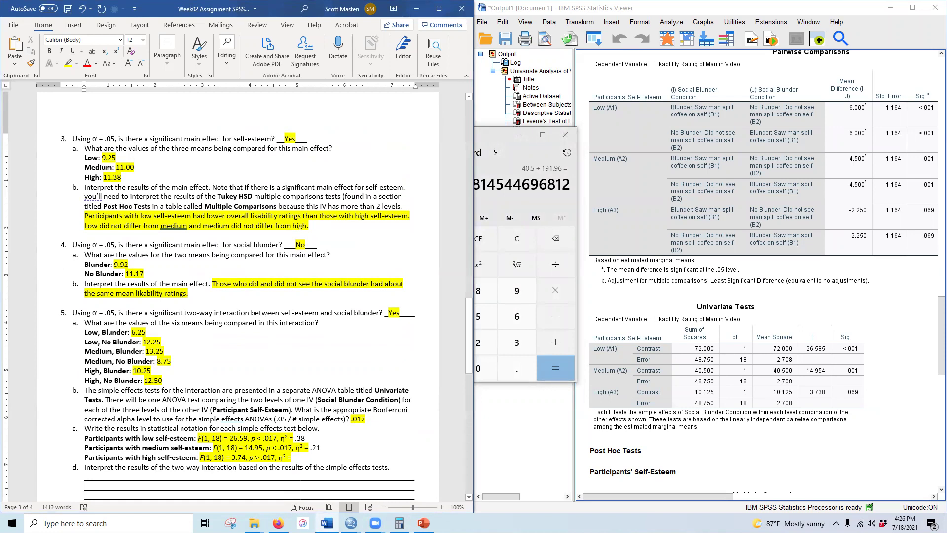
# - Divide the high self-esteem contrast SS by the total SS, 10.125 ÷ 191.96, in Calculator and enter .05 as η² in the high self-esteem result
pyautogui.click(708, 395)
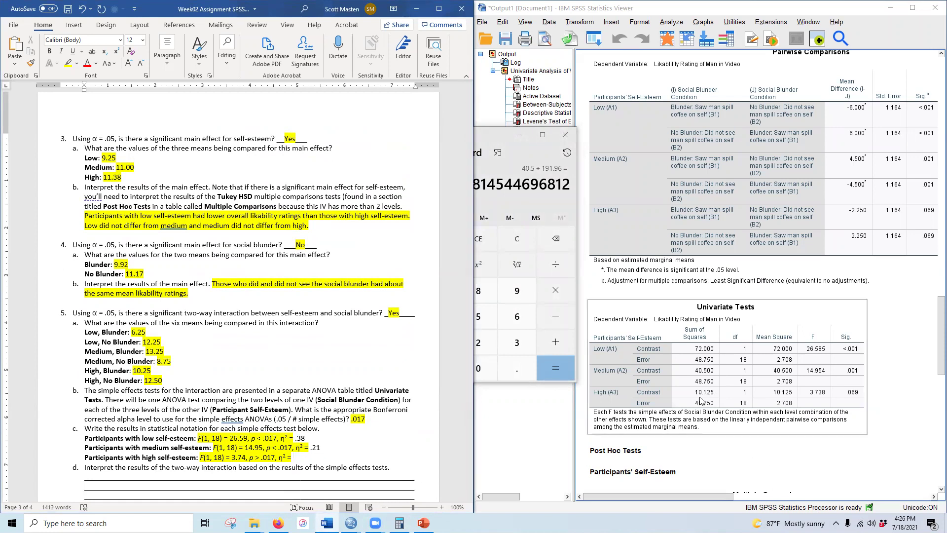
pyautogui.click(481, 129)
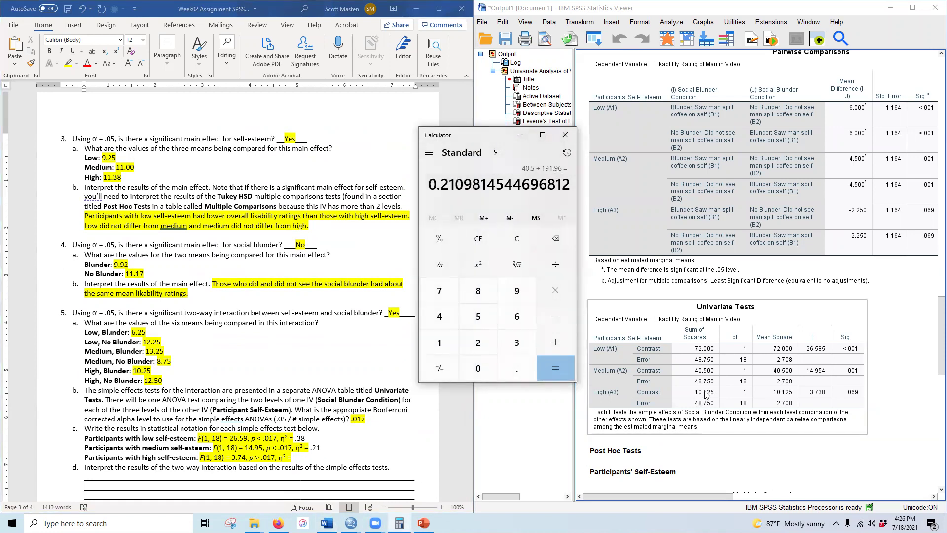
pyautogui.click(509, 240)
pyautogui.write('10.125')
pyautogui.press('/')
pyautogui.write('191.96')
pyautogui.press('Return')
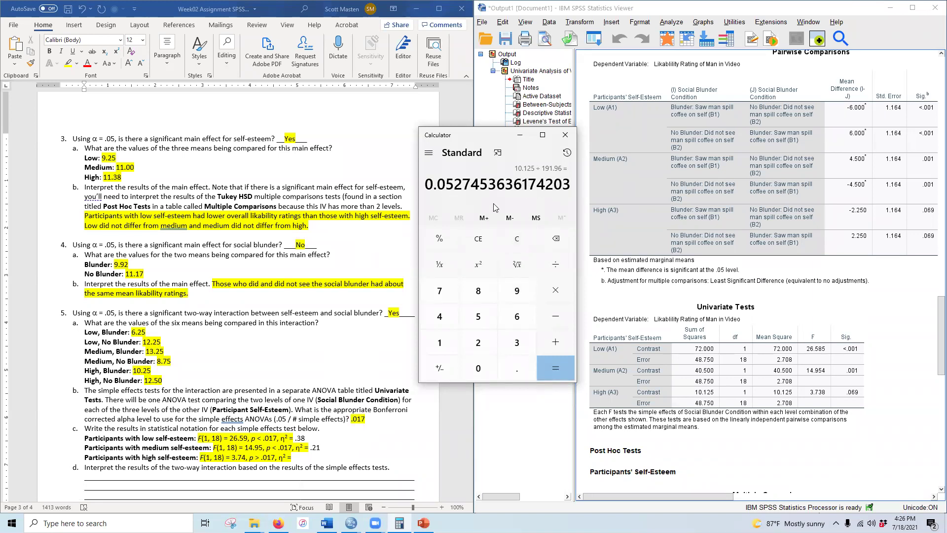
pyautogui.click(307, 458)
pyautogui.write('.05')
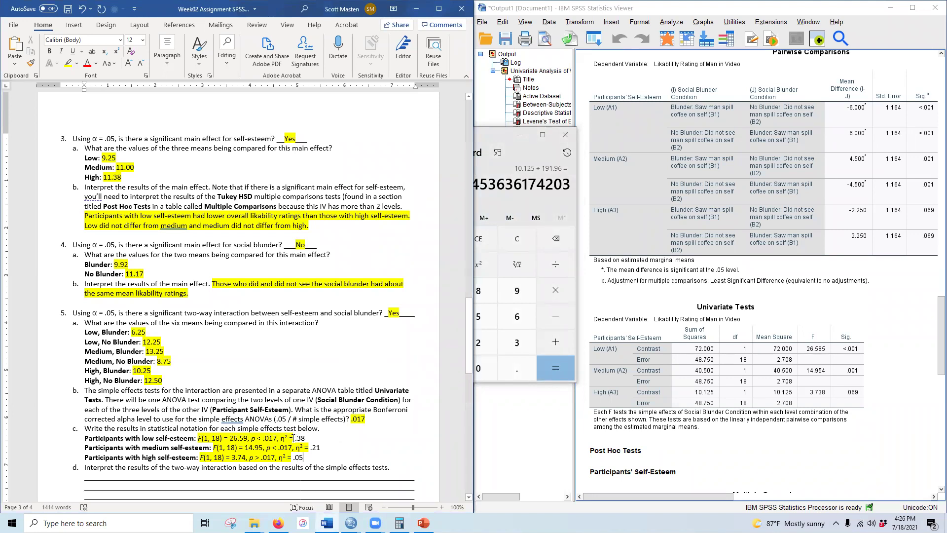
# - Highlight the η² values .38, .21 and .05 in yellow and save the assignment document
pyautogui.doubleClick(299, 438)
pyautogui.click(68, 63)
pyautogui.click(306, 455)
pyautogui.doubleClick(317, 447)
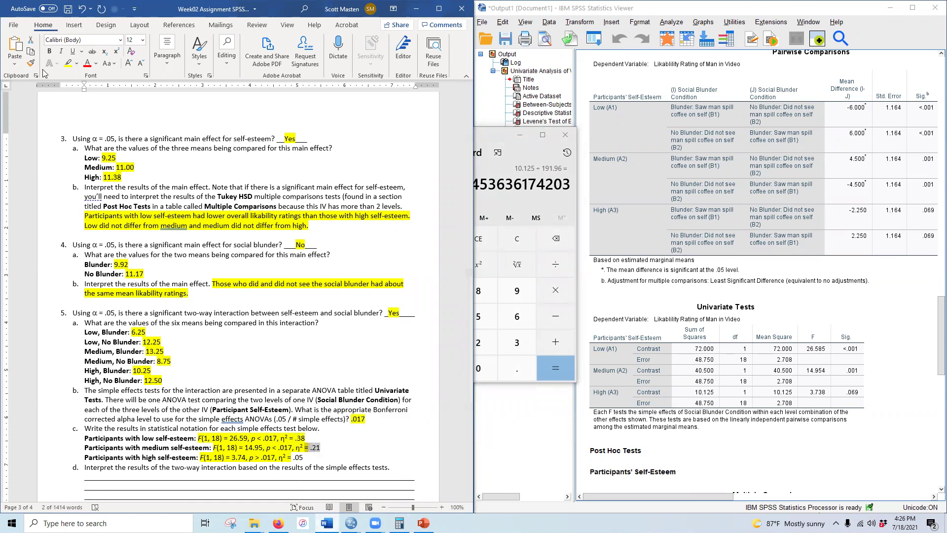
pyautogui.click(65, 61)
pyautogui.click(285, 455)
pyautogui.moveTo(292, 458); pyautogui.dragTo(300, 458)
pyautogui.click(66, 63)
pyautogui.click(237, 422)
pyautogui.scroll(-3, 236, 423)
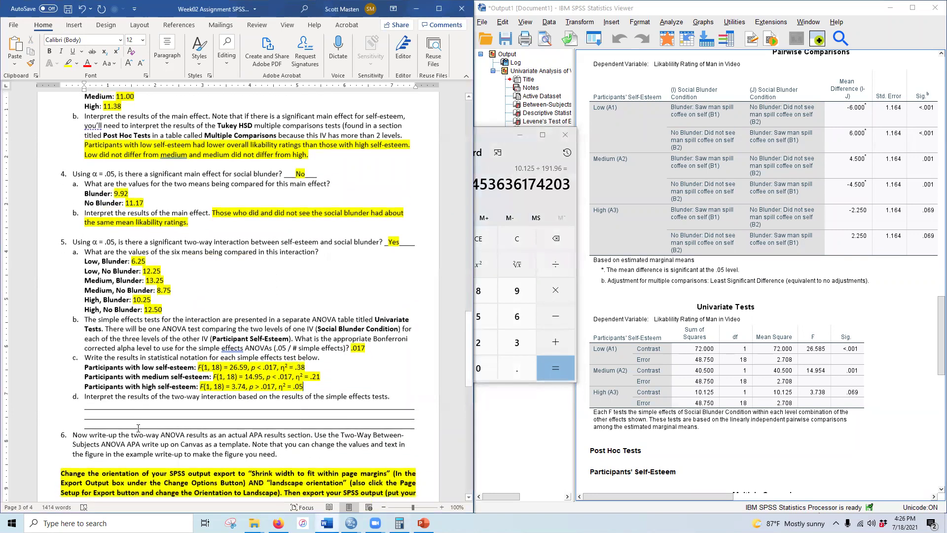
pyautogui.click(69, 11)
# - Review the simple-effects significance values in the Univariate Tests table and the profile plot in the SPSS output
pyautogui.click(709, 346)
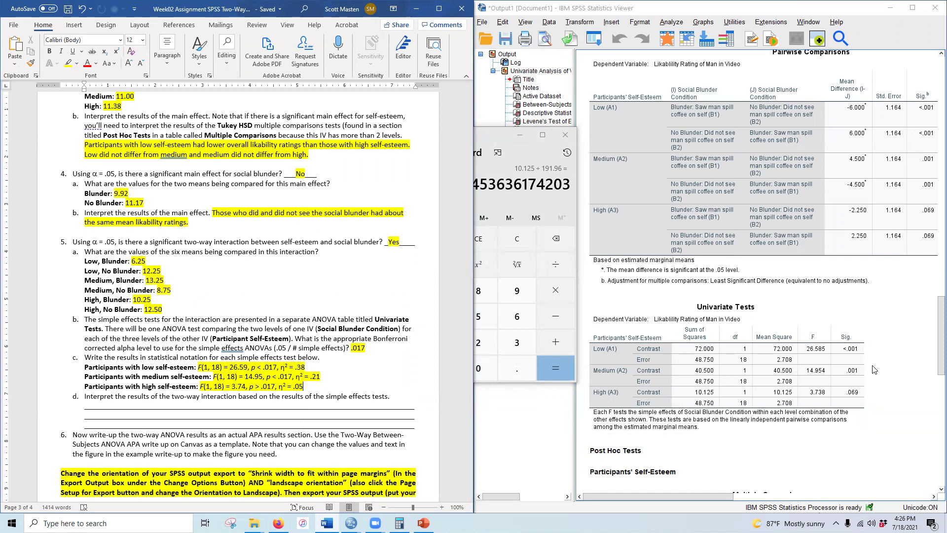
pyautogui.scroll(-1, 858, 365)
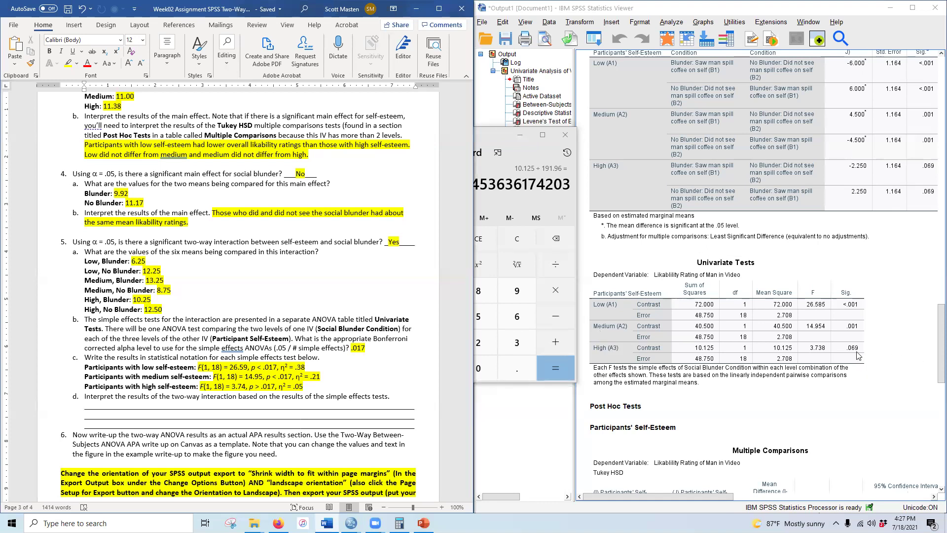
pyautogui.scroll(-10, 868, 390)
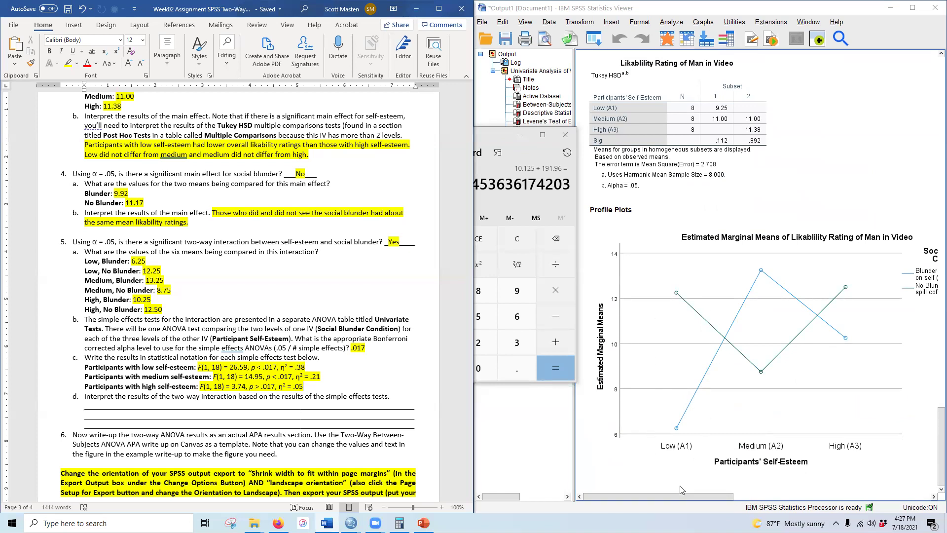
pyautogui.click(669, 495)
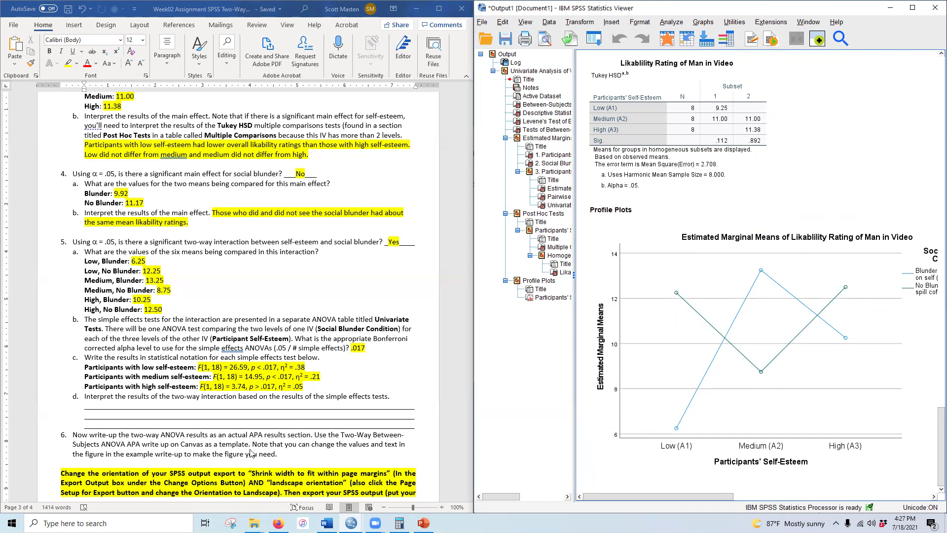
pyautogui.click(86, 410)
pyautogui.moveTo(85, 405); pyautogui.dragTo(414, 410)
pyautogui.write('For')
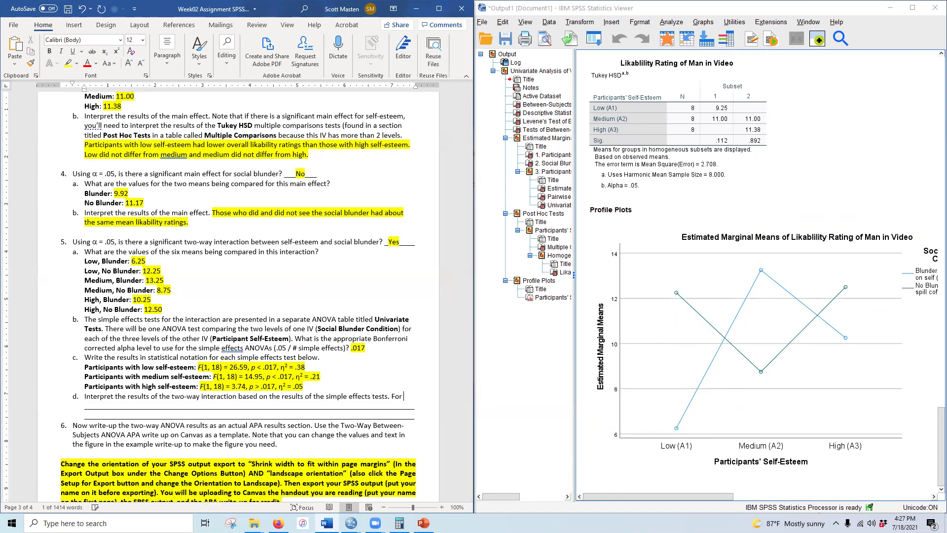
pyautogui.click(82, 9)
pyautogui.click(88, 407)
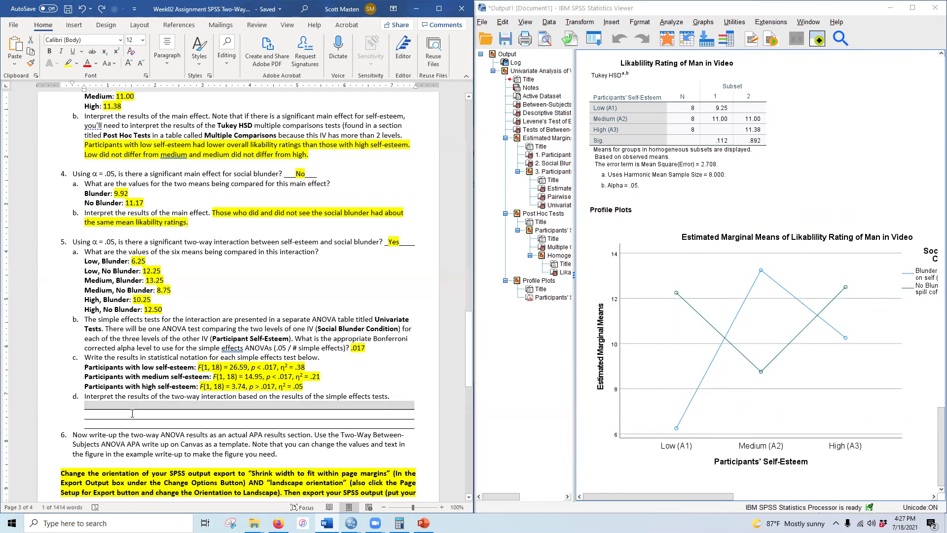
# - Begin the question 5d answer with "For participants with low self-esteem, likability was higher when"
pyautogui.write('For parti')
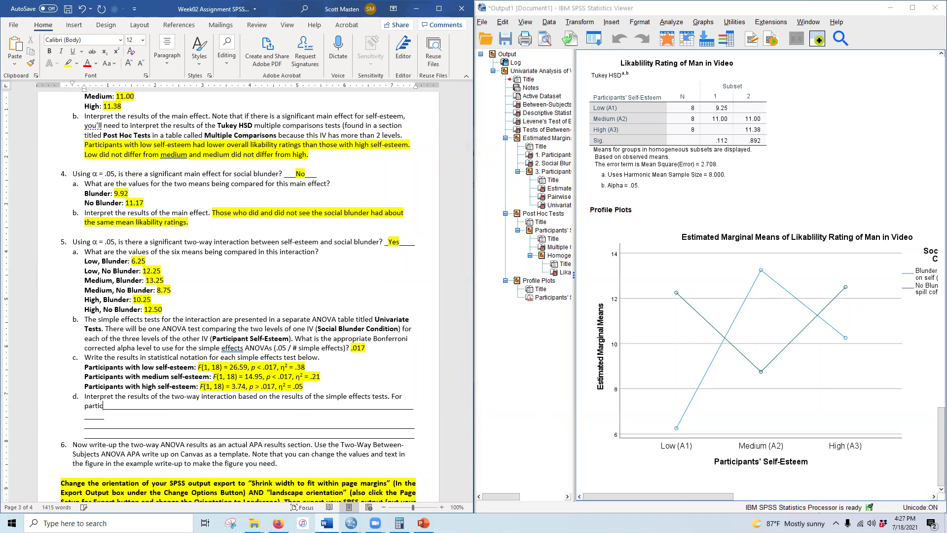
pyautogui.write('cia')
pyautogui.press('BackSpace')
pyautogui.write('p')
pyautogui.write('ants')
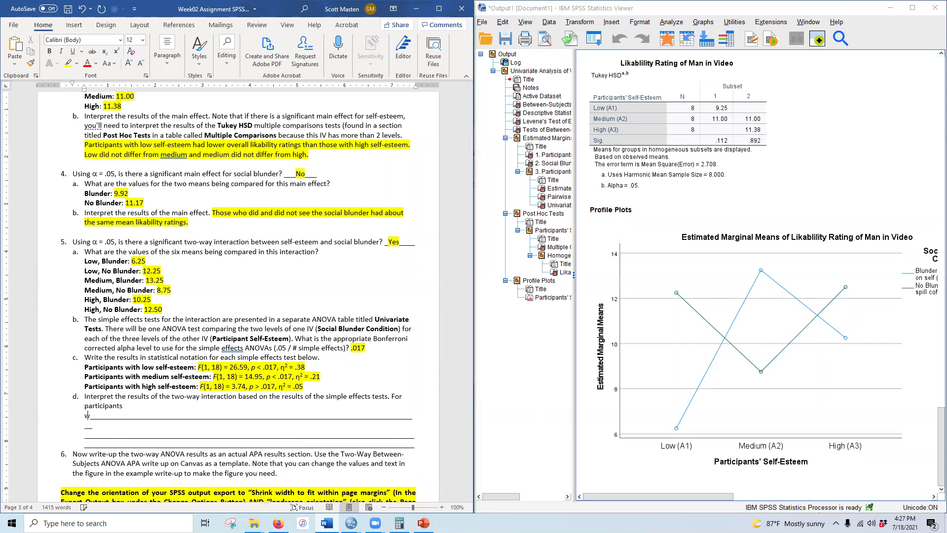
pyautogui.write(' with low self-esteem')
pyautogui.write(', I')
pyautogui.write('ikability was higher wh')
pyautogui.write('en ')
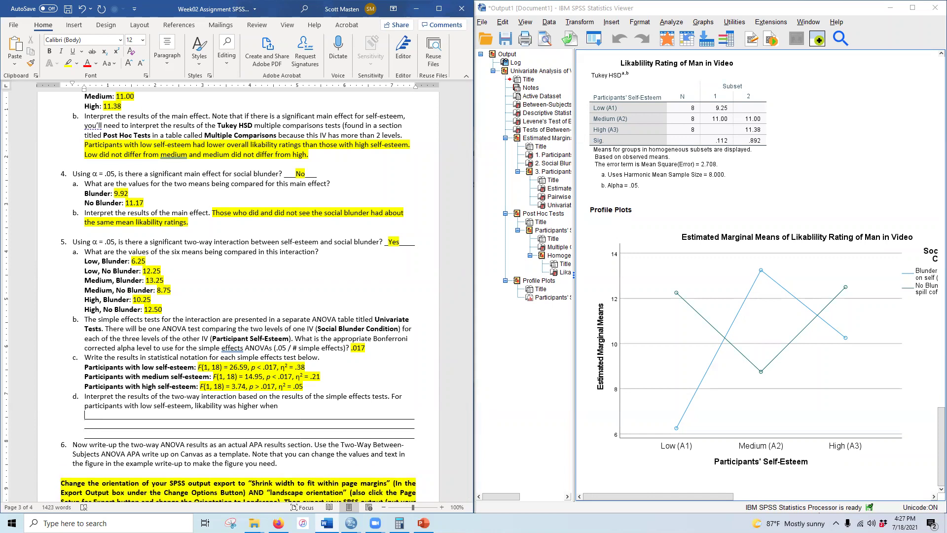
pyautogui.write('n')
pyautogui.press('BackSpace')
pyautogui.press('BackSpace')
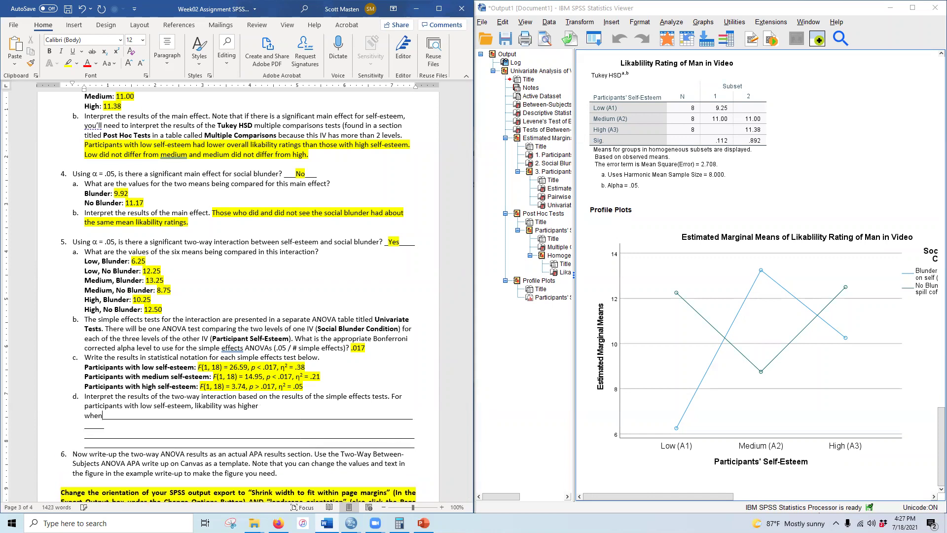
pyautogui.write('he did')
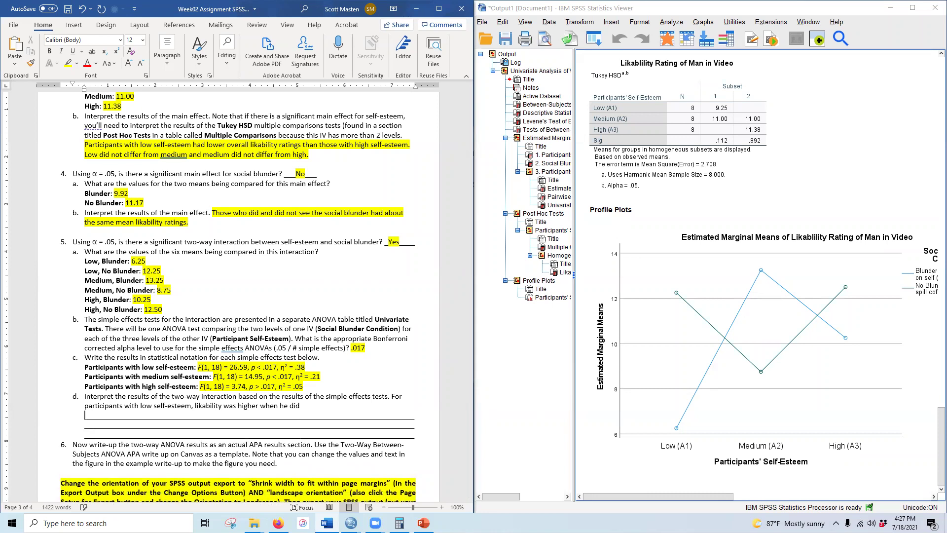
pyautogui.write(' not commit the social blu')
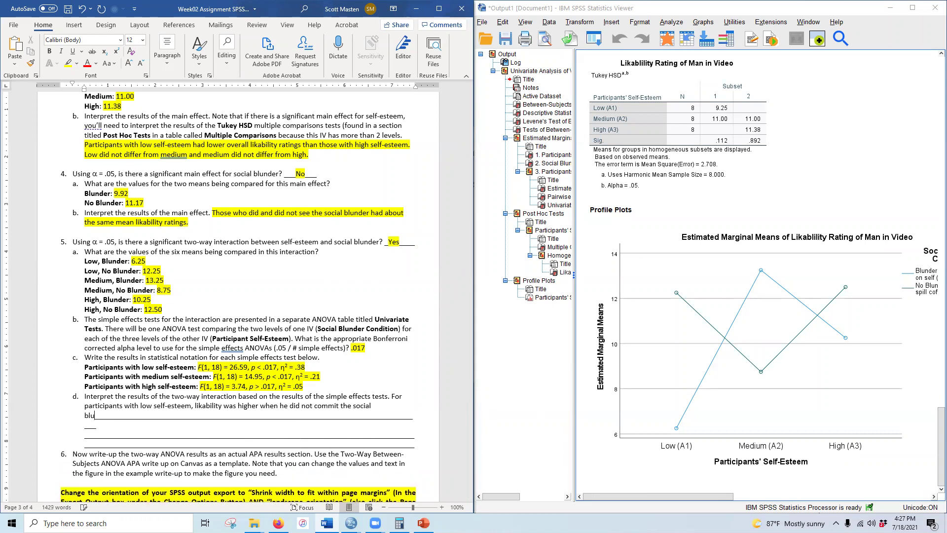
pyautogui.write('nder.')
pyautogui.press('Return')
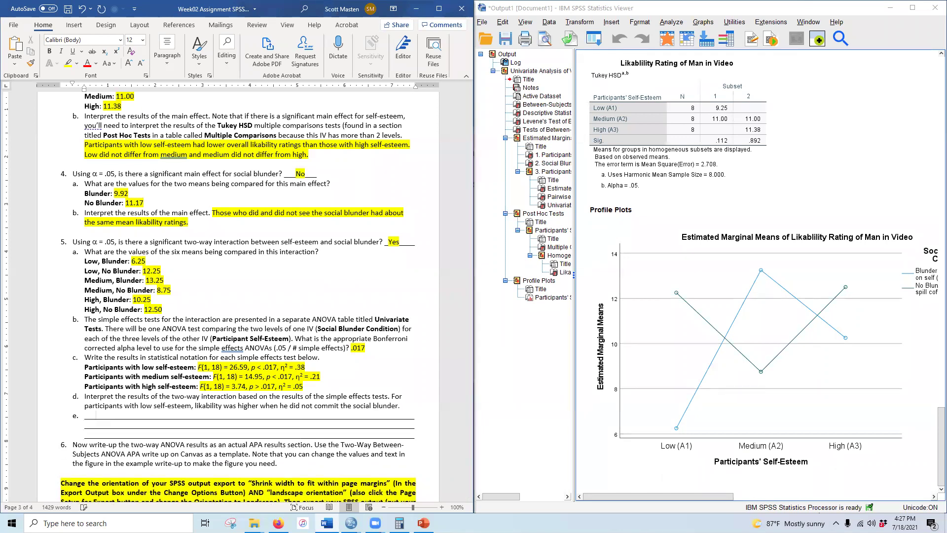
pyautogui.hotkey('ctrl', 'z')
pyautogui.hotkey('ctrl', 'z')
pyautogui.hotkey('ctrl', 'z')
pyautogui.hotkey('ctrl', 'z')
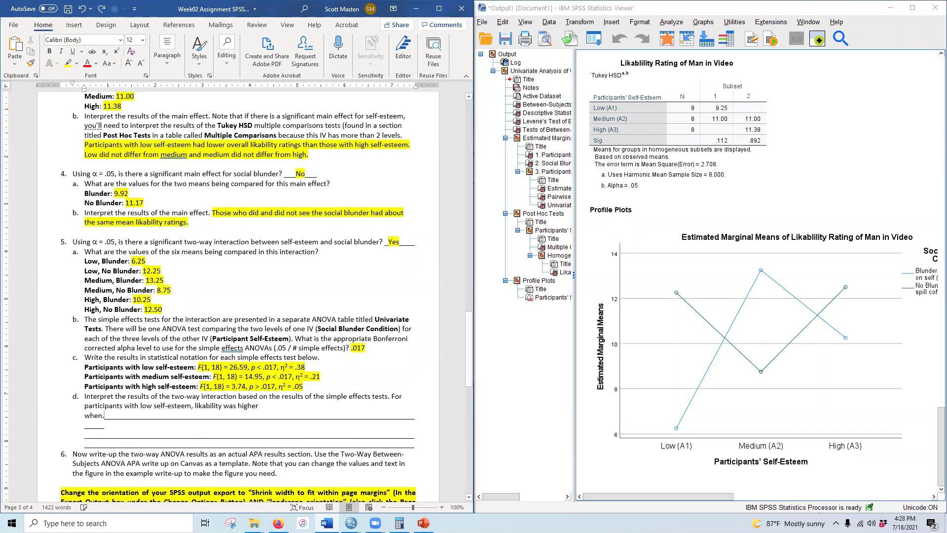
# - Consult the profile plot's medium self-esteem means and add "For participants with medium self-esteem, likability was higher" to the 5d answer
pyautogui.write('For participatnts')
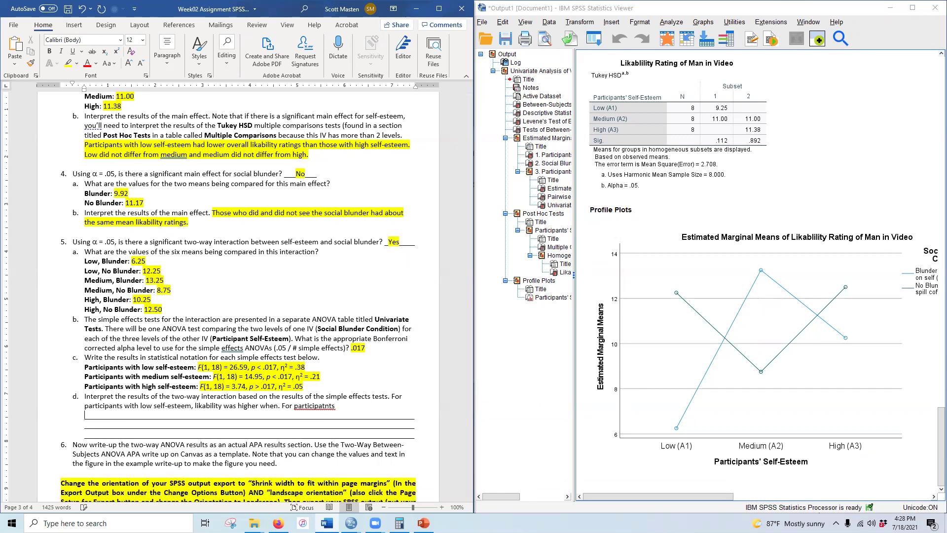
pyautogui.write(' with medium self-esteem,')
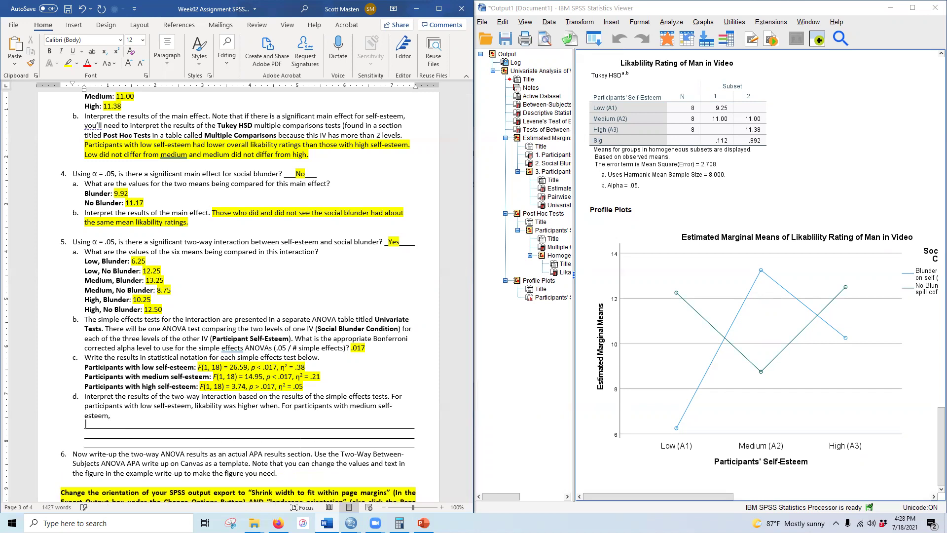
pyautogui.click(764, 254)
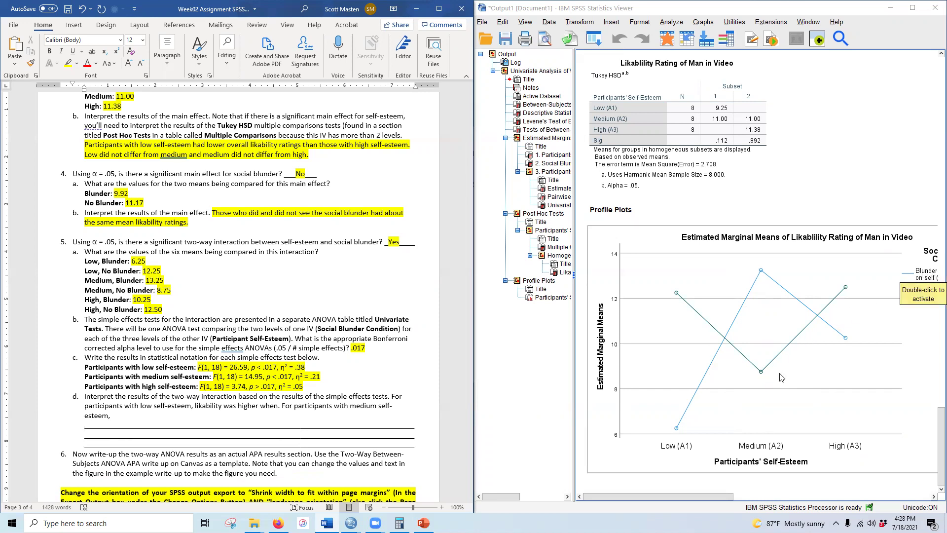
pyautogui.click(300, 402)
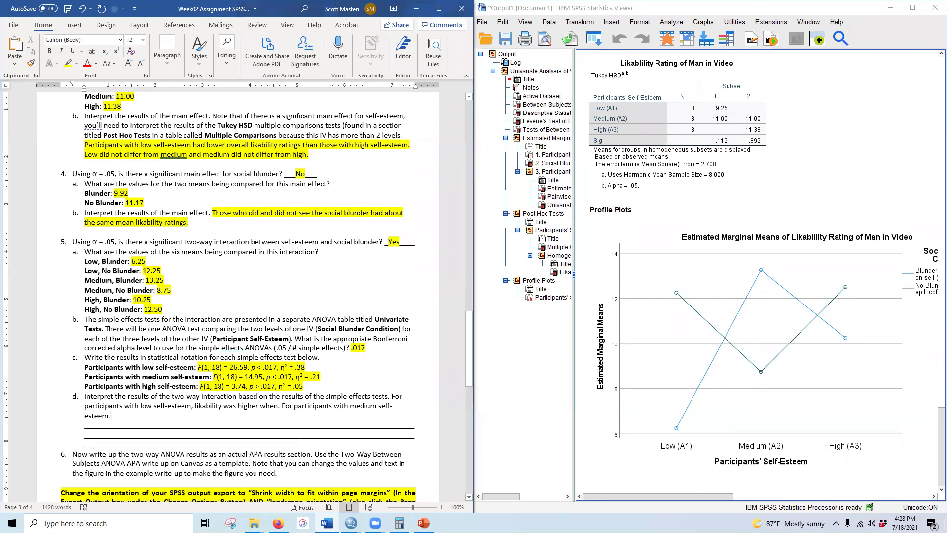
pyautogui.press('Return')
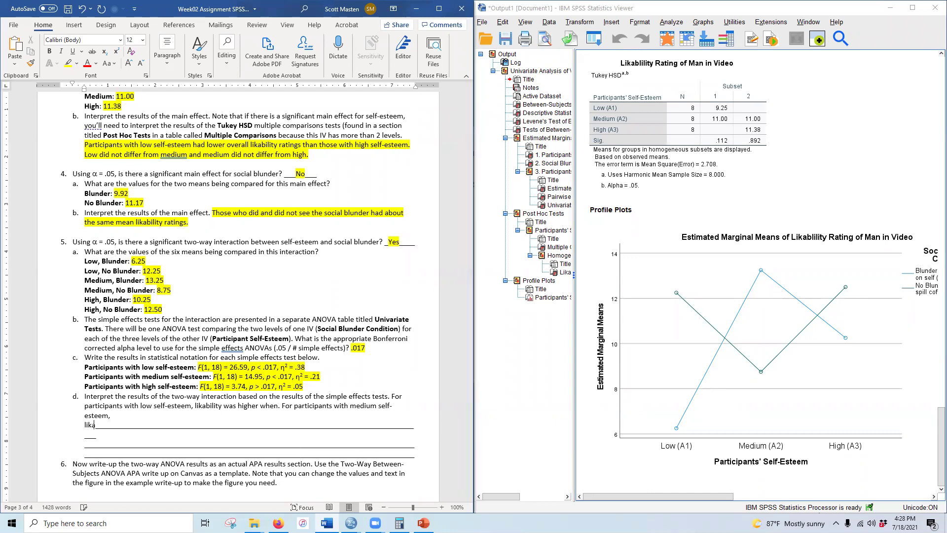
pyautogui.write('likability was higher')
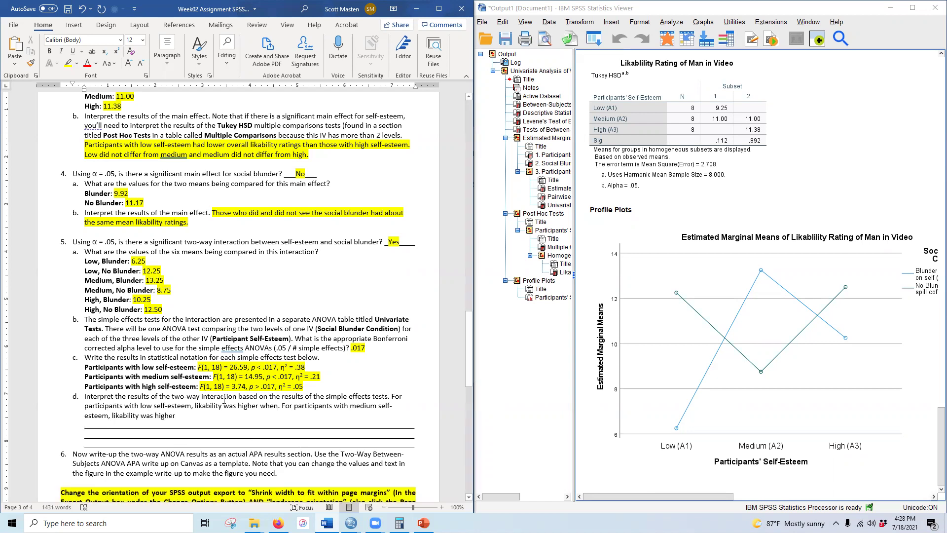
# - Put the 5d answer on its own line below the question and complete the low self-esteem sentence with "he committed the social blunder"
pyautogui.click(391, 396)
pyautogui.press('Return')
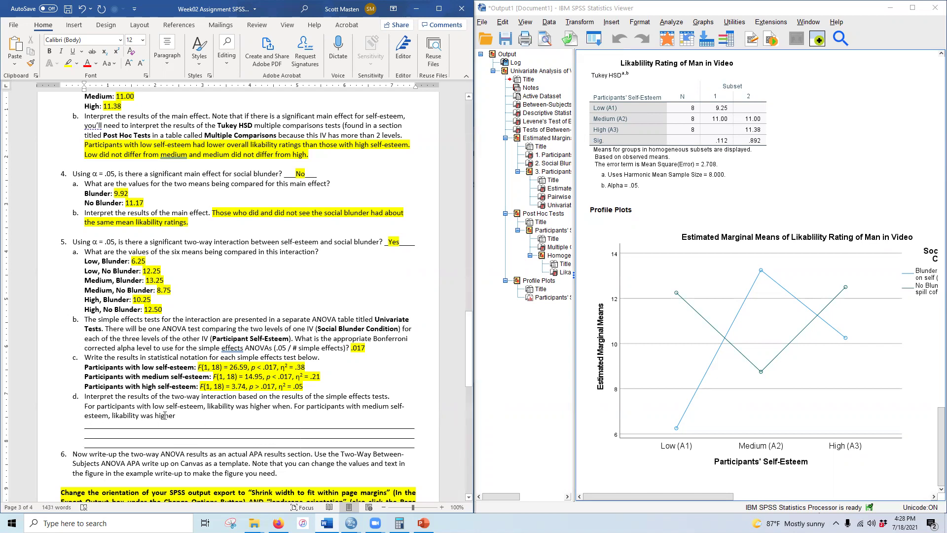
pyautogui.write('he committed the social blunder')
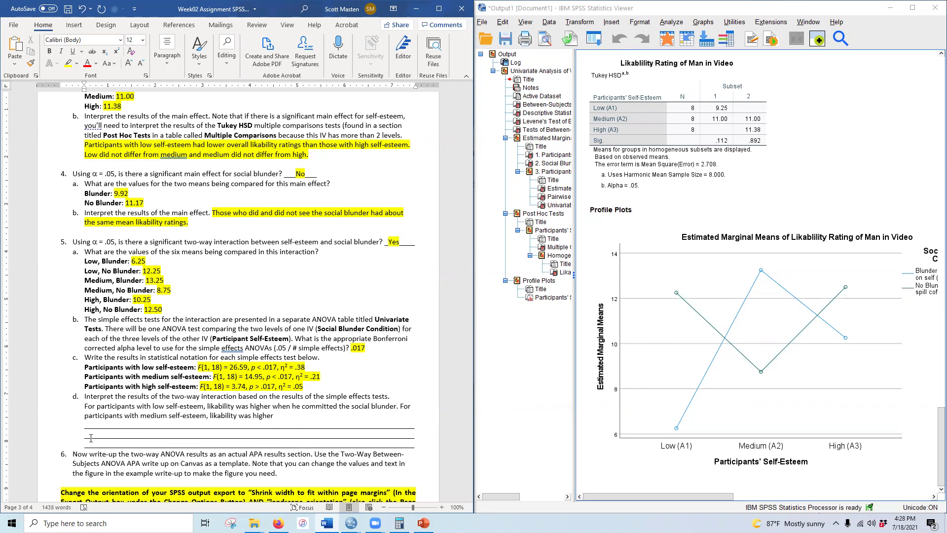
# - Highlight the 5d answer in yellow and replace "committed" with "did not commit" in the low self-esteem sentence
pyautogui.moveTo(85, 406); pyautogui.dragTo(274, 416)
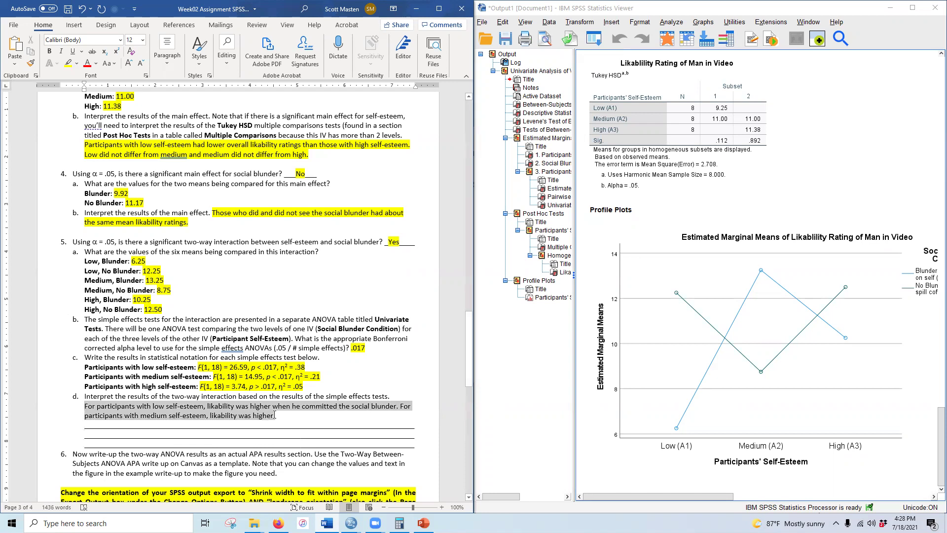
pyautogui.click(69, 67)
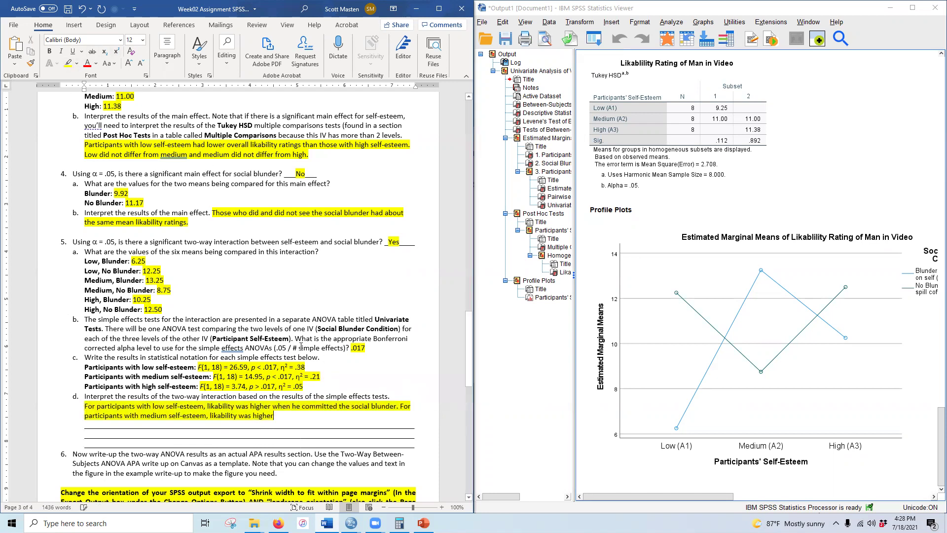
pyautogui.doubleClick(314, 406)
pyautogui.write('did not commit')
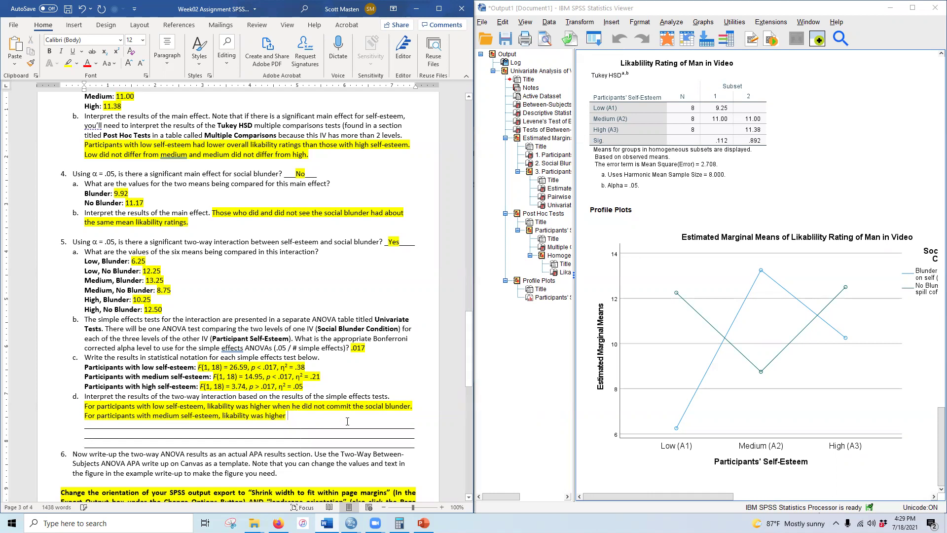
# - Complete the medium self-esteem sentence with "when he did commit the social blunder."
pyautogui.write('whenh')
pyautogui.press('BackSpace')
pyautogui.write('he did co')
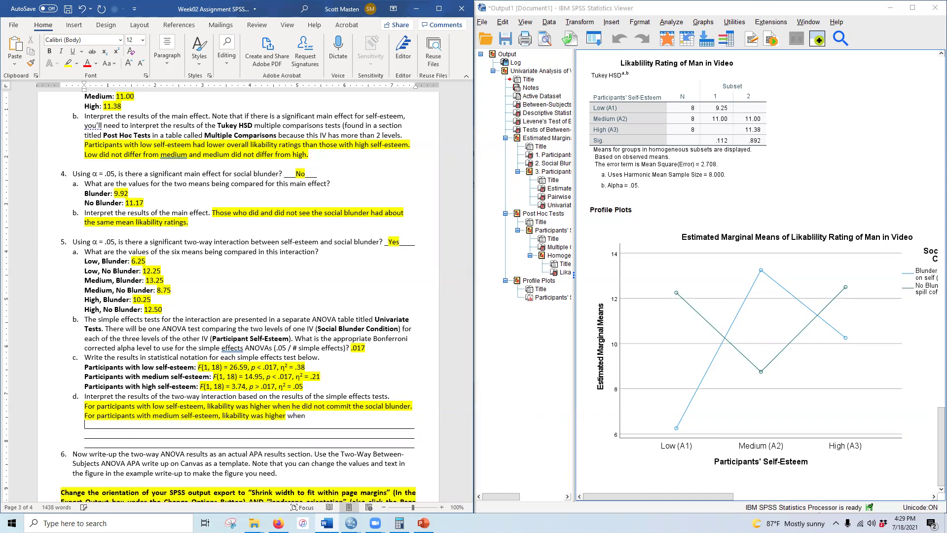
pyautogui.write('mmi')
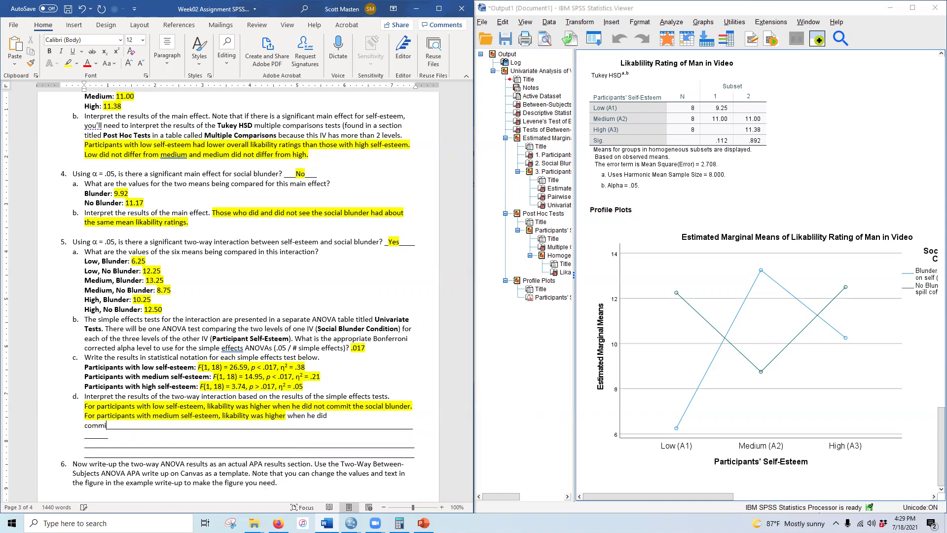
pyautogui.write('t the social blunder.')
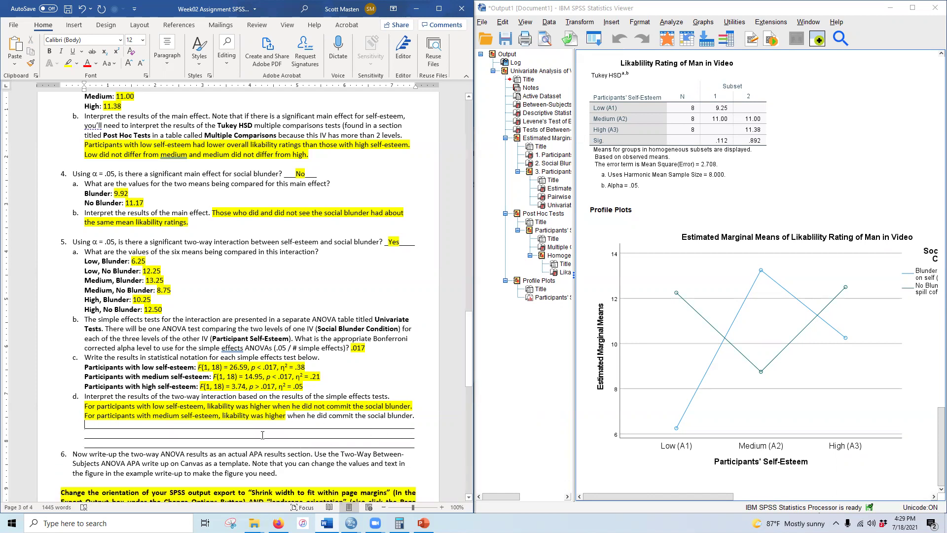
# - Highlight the rest of the medium self-esteem sentence in the 5d answer in yellow
pyautogui.click(852, 435)
pyautogui.click(292, 418)
pyautogui.moveTo(265, 416); pyautogui.dragTo(416, 416)
pyautogui.click(69, 63)
# - Consult the profile plot's high self-esteem means and add "For participants with high self-esteem, ratings" below the medium self-esteem sentence
pyautogui.click(847, 319)
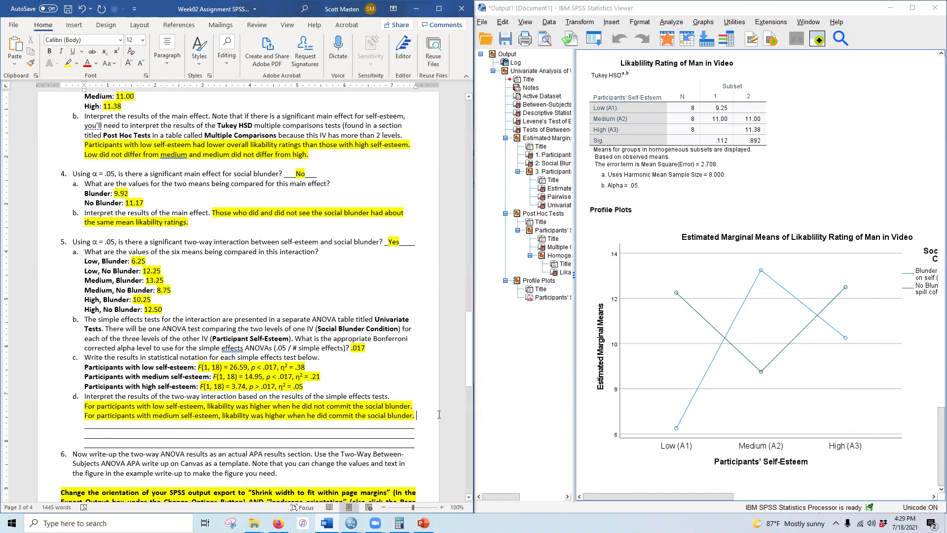
pyautogui.write('For participatn')
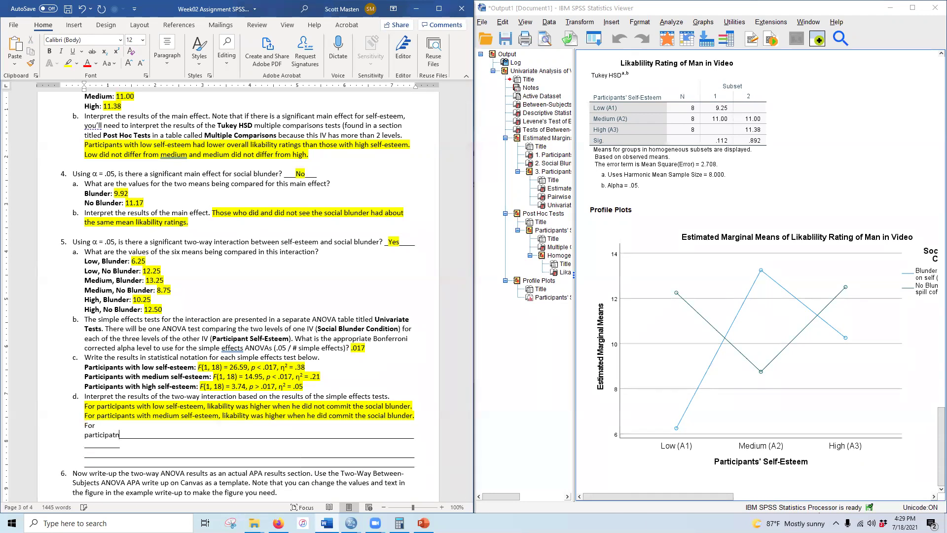
pyautogui.press('BackSpace')
pyautogui.press('BackSpace')
pyautogui.write('nts with high')
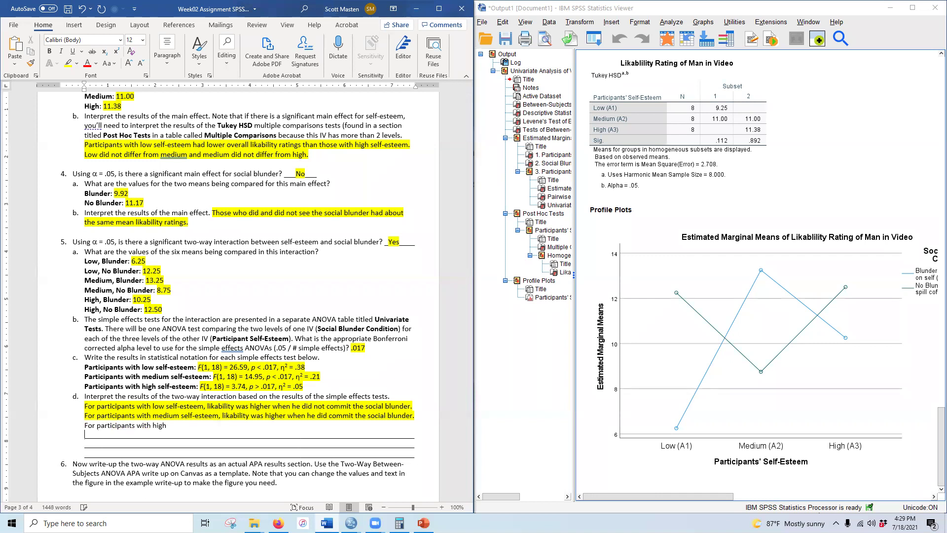
pyautogui.write(' self-est')
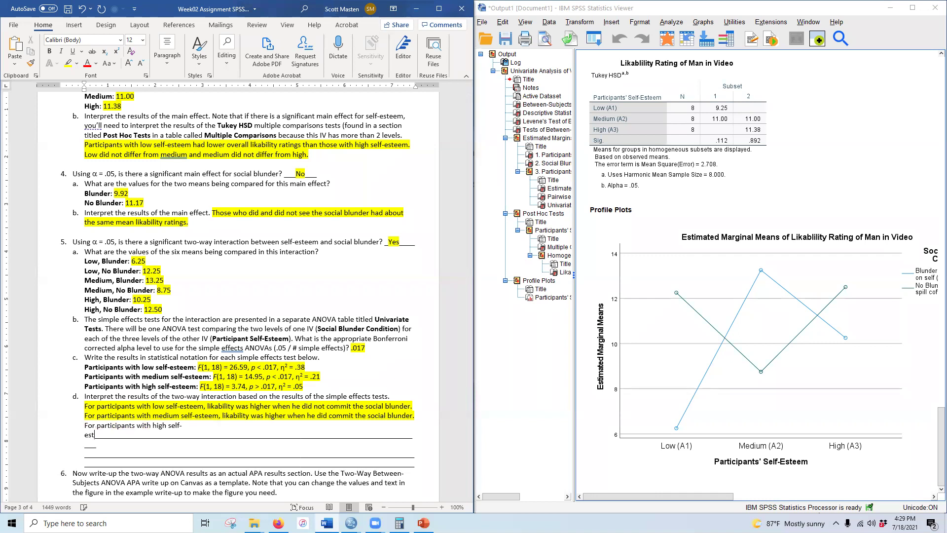
pyautogui.write('eem, t')
pyautogui.press('BackSpace')
pyautogui.write('ratings')
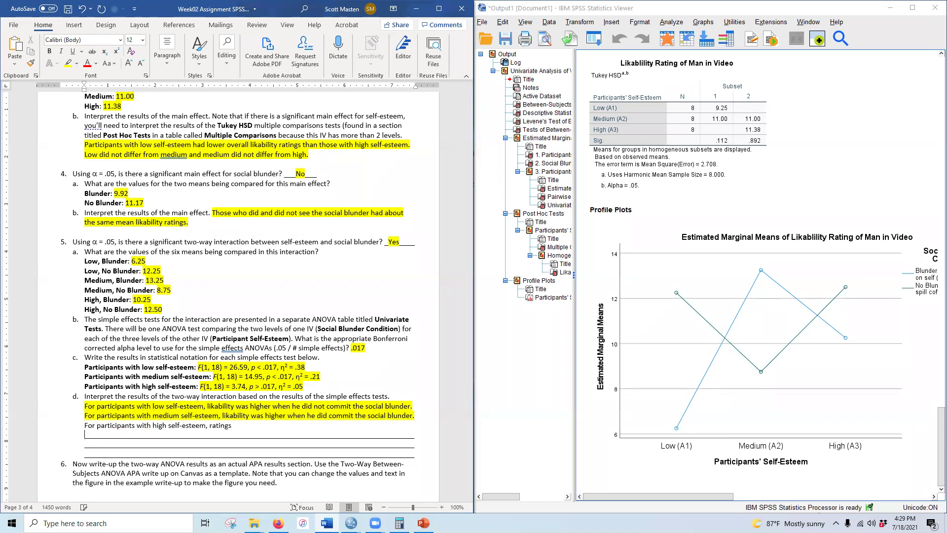
# - Complete the high self-esteem sentence with "of likability did not differ as a function of whether he committed the social blunder."
pyautogui.write(' of likability were')
pyautogui.press('BackSpace')
pyautogui.press('BackSpace')
pyautogui.write('d')
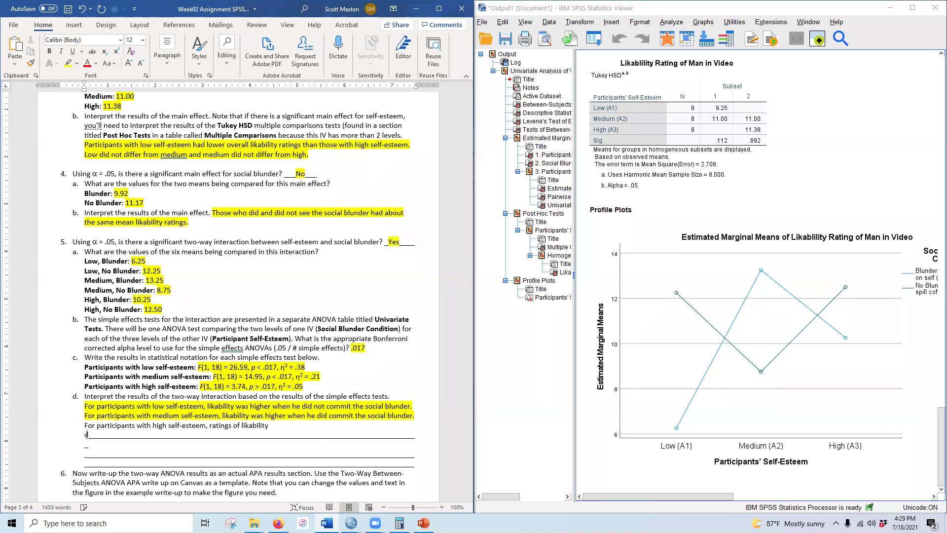
pyautogui.write('id not differ as a function of')
pyautogui.write('he comitted')
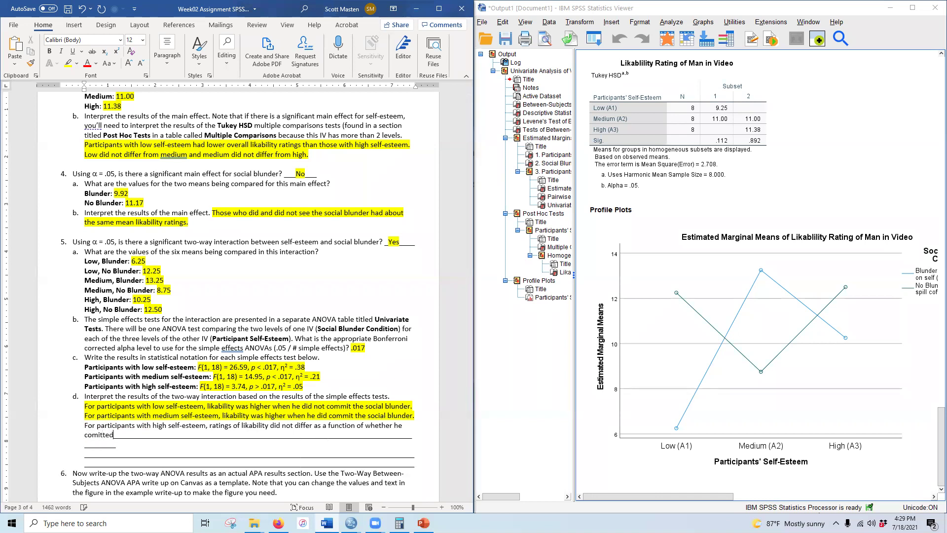
pyautogui.press('BackSpace')
pyautogui.press('BackSpace')
pyautogui.press('BackSpace')
pyautogui.press('BackSpace')
pyautogui.write('tted the social')
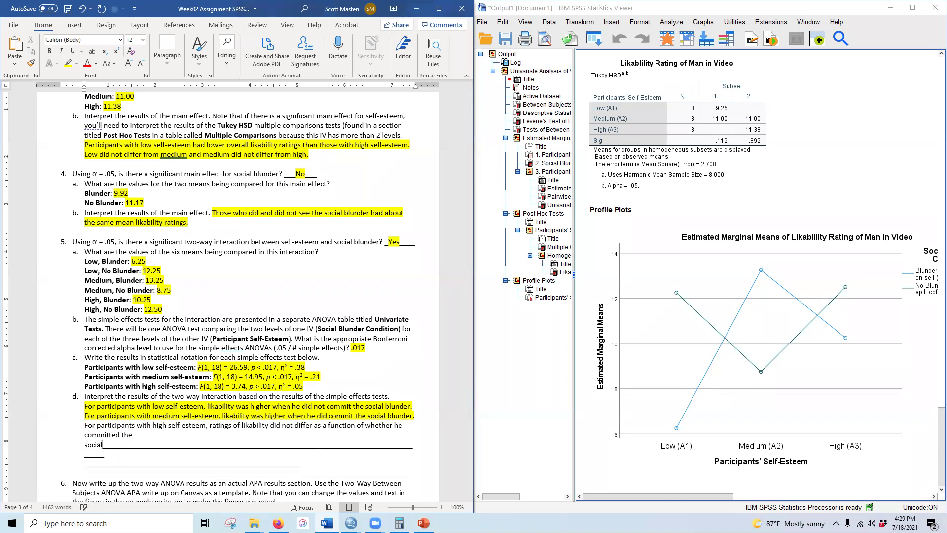
pyautogui.write(' blunder.')
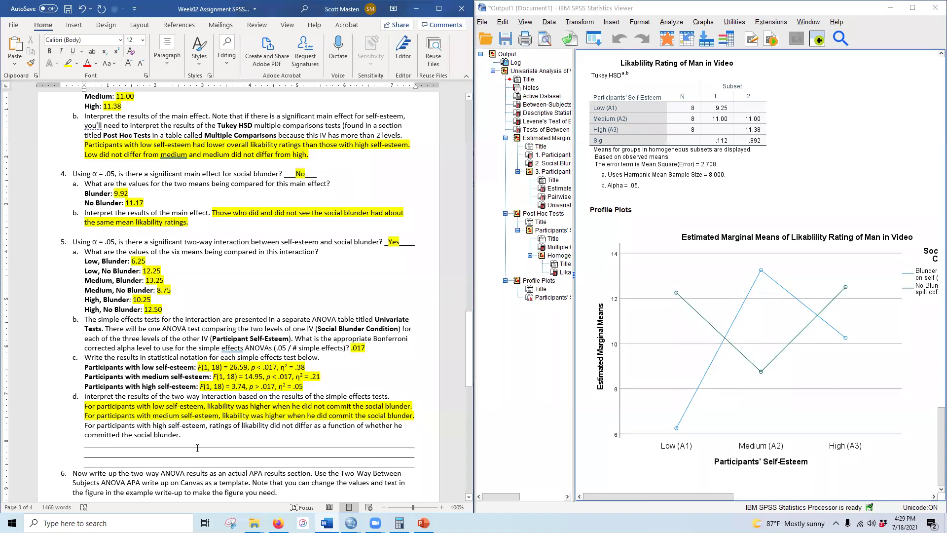
# - Delete the leftover blank answer lines under 5d and highlight the high self-esteem sentence in yellow
pyautogui.moveTo(81, 444); pyautogui.dragTo(380, 462)
pyautogui.press('BackSpace')
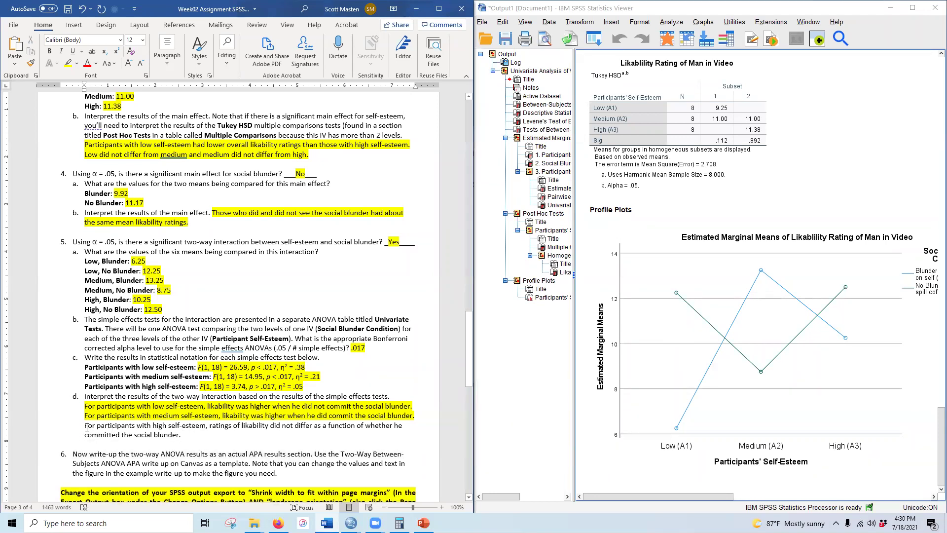
pyautogui.moveTo(86, 423); pyautogui.dragTo(183, 435)
pyautogui.click(68, 63)
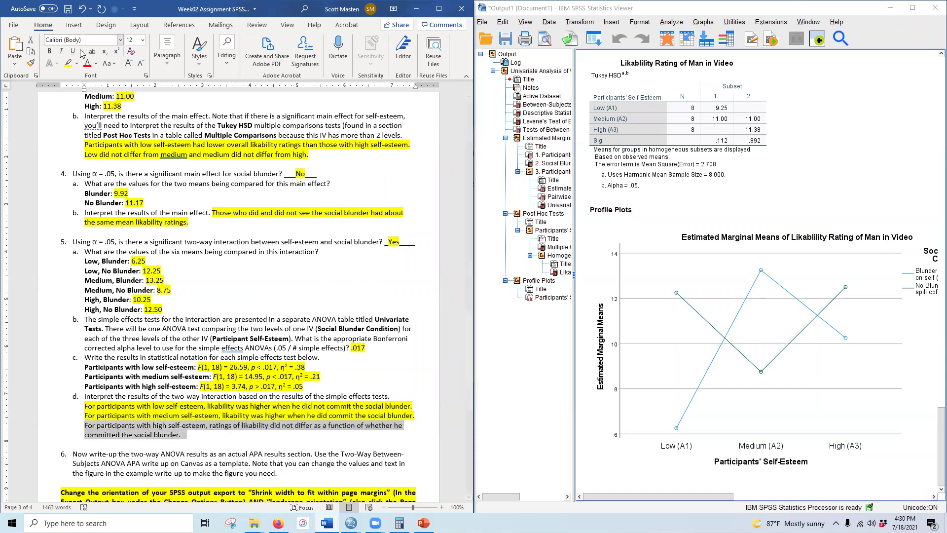
pyautogui.click(183, 435)
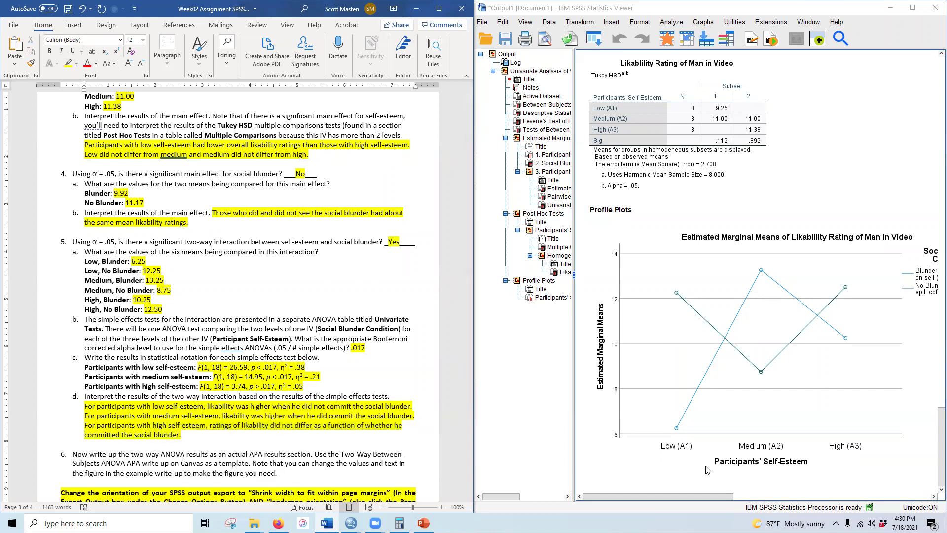
# - Review the interaction in the profile plot, and underline "did" in the medium and "did not" in the low self-esteem sentence
pyautogui.click(642, 356)
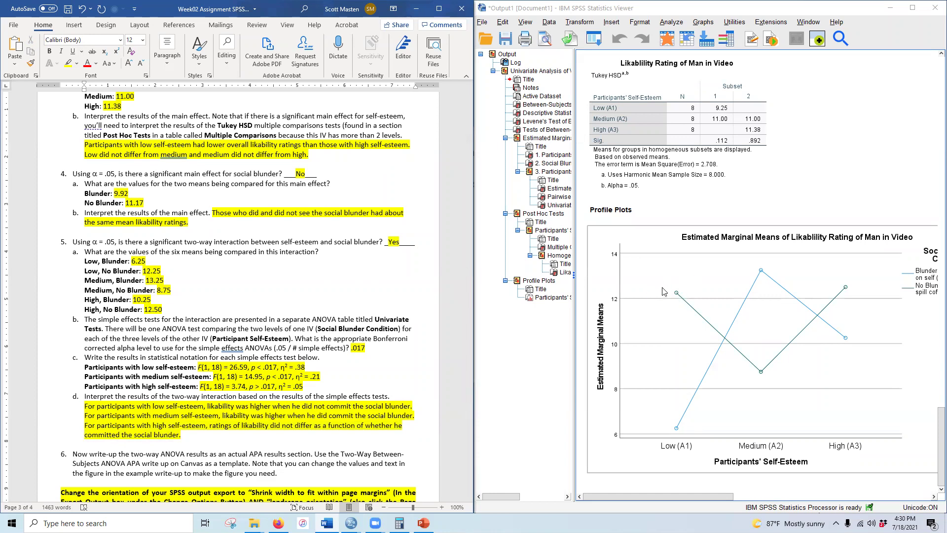
pyautogui.click(805, 387)
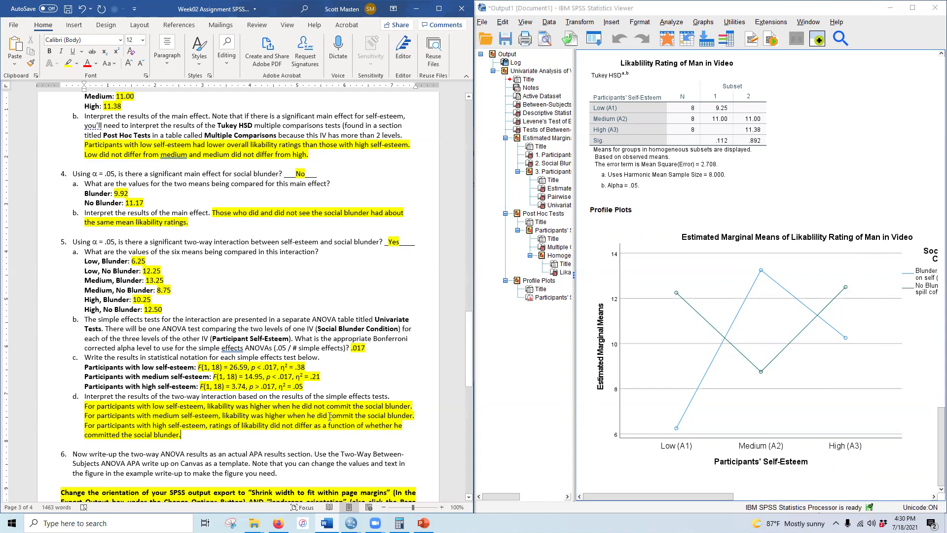
pyautogui.doubleClick(321, 415)
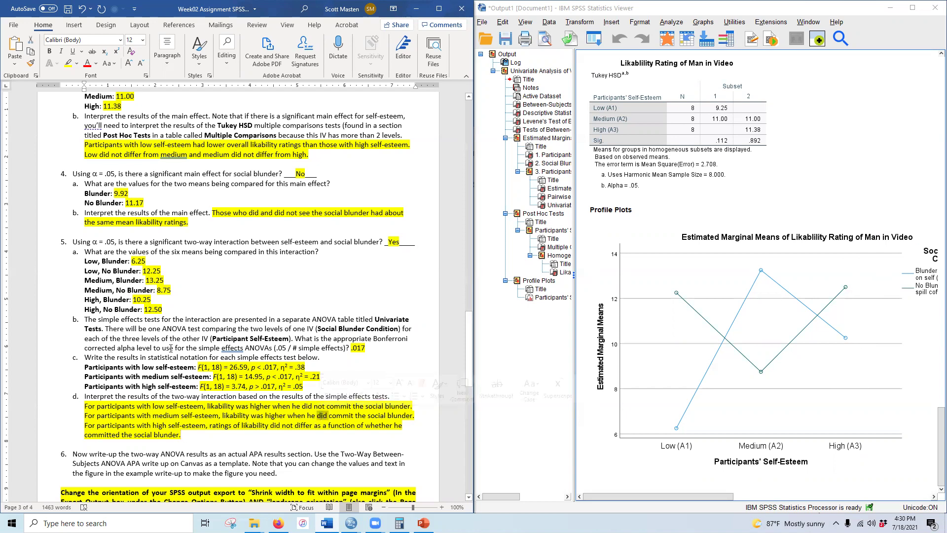
pyautogui.moveTo(302, 406); pyautogui.dragTo(326, 406)
pyautogui.click(73, 53)
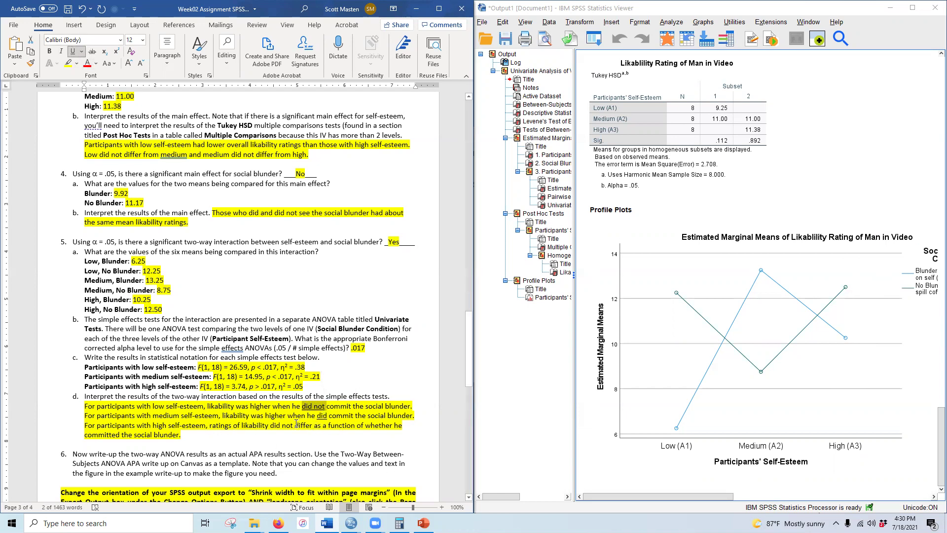
# - Review the remaining question 6 and export instructions, and save the assignment document
pyautogui.click(178, 425)
pyautogui.scroll(-5, 136, 426)
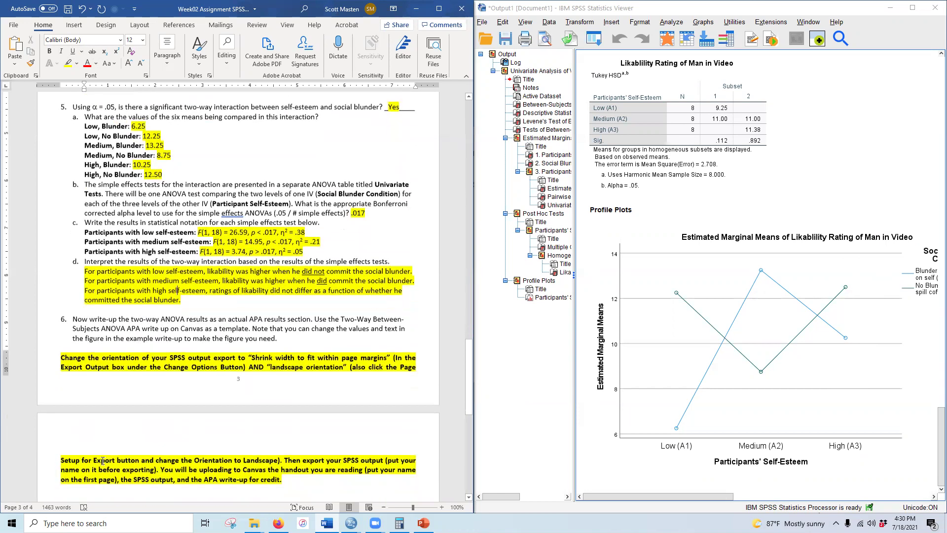
pyautogui.scroll(-1, 102, 461)
pyautogui.scroll(3, 178, 452)
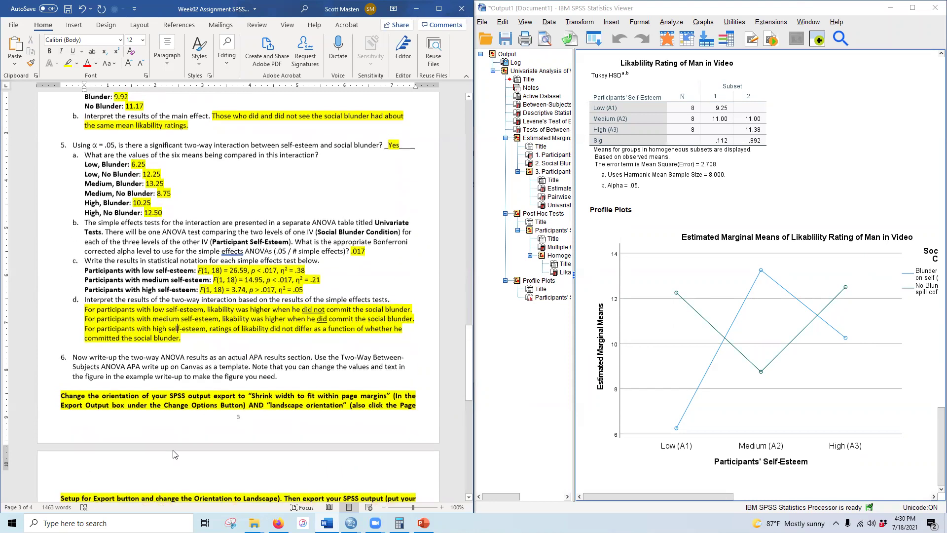
pyautogui.click(68, 9)
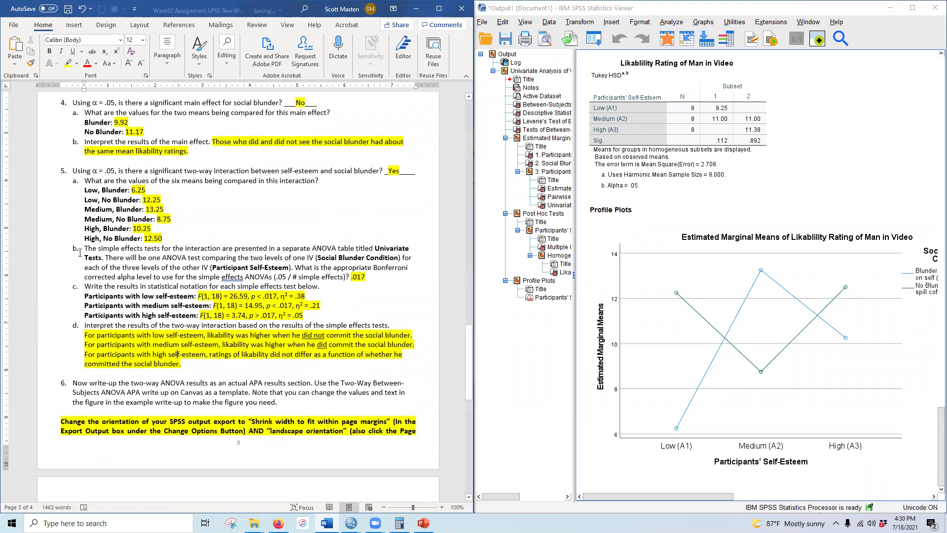